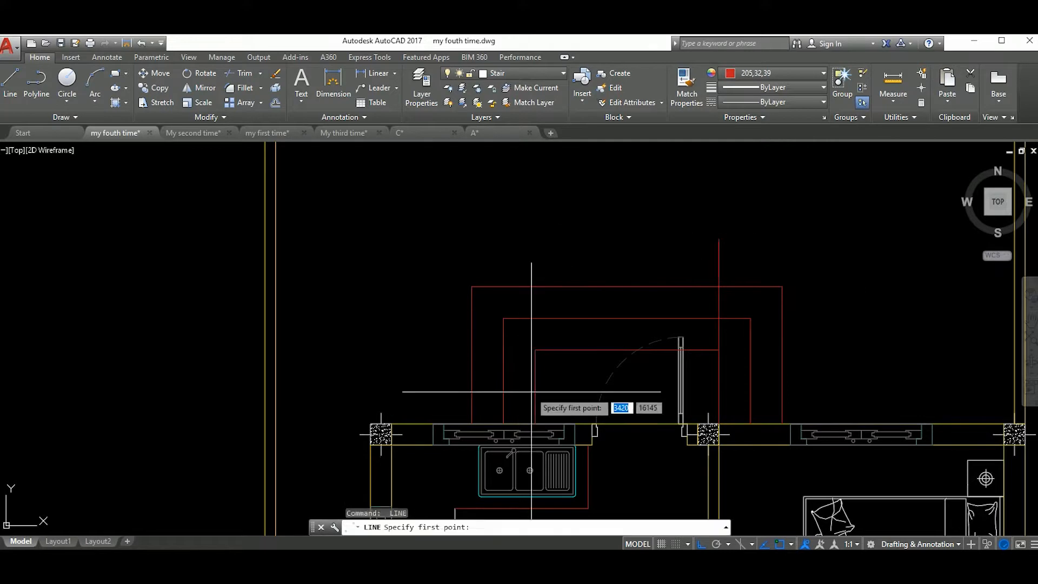
Delete the outer step outlines at the back door, keeping the innermost tread line.
scroll(552, 223, "down", 5)
scroll(649, 324, "up", 5)
key("Escape")
left_click(663, 375)
left_click(851, 345)
key("Delete")
Offset the back-door tread line outward three times in succession to form evenly spaced treads.
type("o")
key("Return")
type("2")
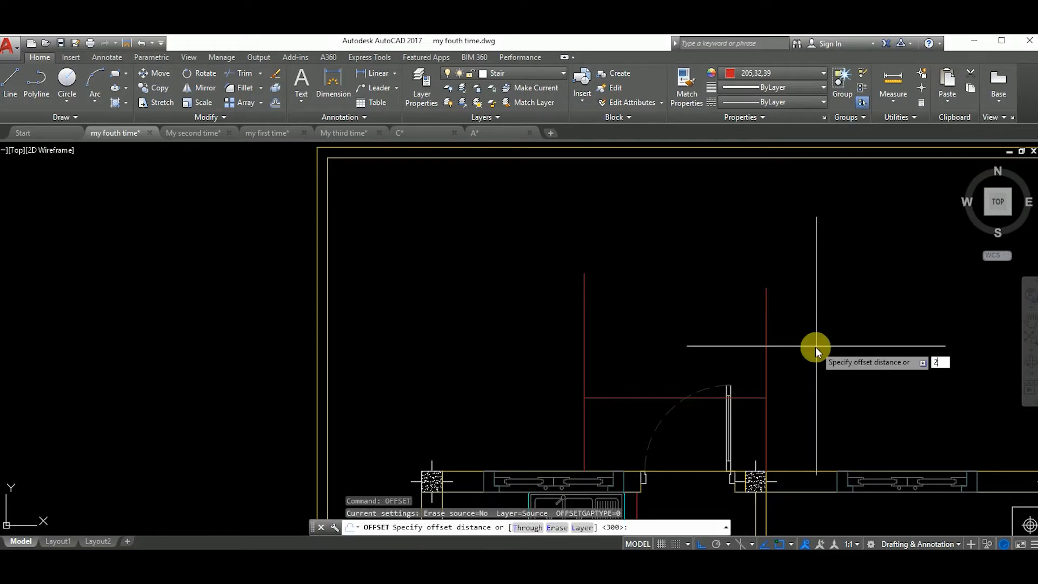
key("Return")
left_click(642, 397)
left_click(651, 374)
left_click(656, 377)
left_click(661, 346)
left_click(672, 356)
left_click(682, 319)
key("Escape")
Erase the leftover lines beside the back-door steps.
scroll(813, 312, "down", 3)
scroll(789, 329, "up", 1)
left_click(817, 320)
left_click(664, 294)
type("e")
key("Return")
scroll(649, 301, "down", 4)
scroll(631, 324, "up", 5)
middle_click_drag(707, 348, 683, 351)
scroll(683, 325, "down", 5)
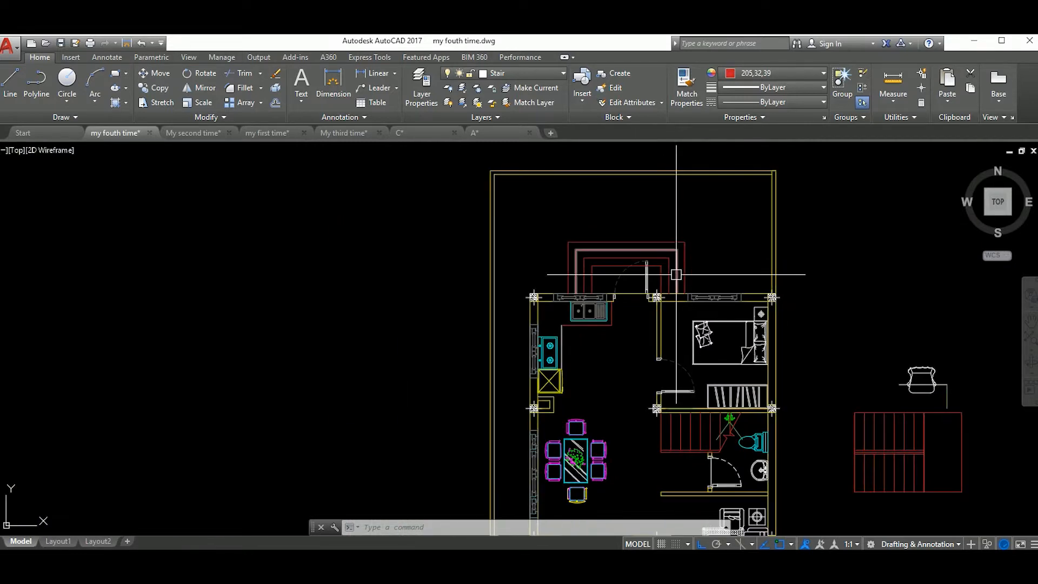
scroll(661, 294, "down", 4)
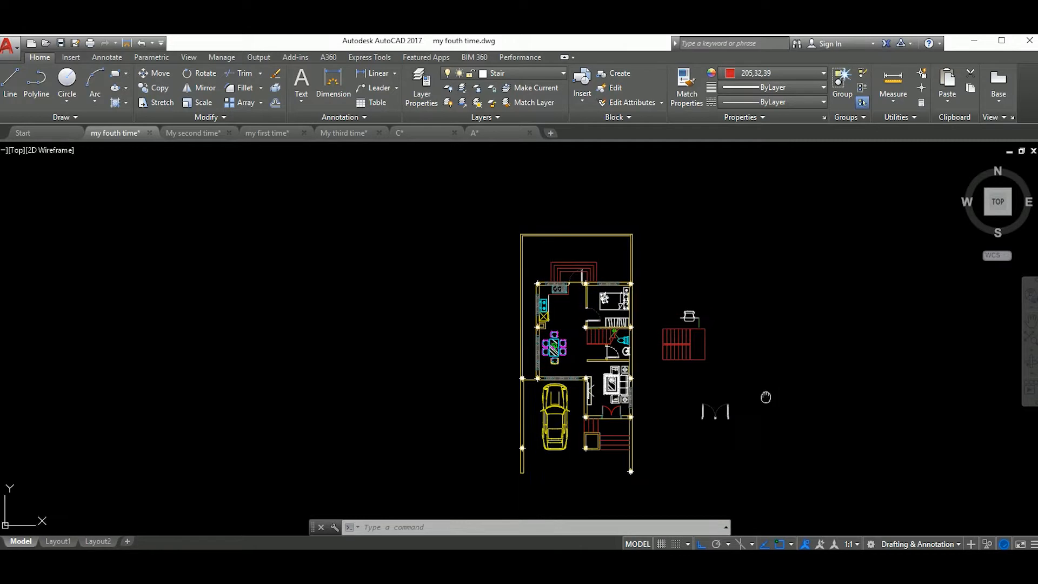
Move the loose chair, staircase and double-door objects from beside the floor plan to the empty area above it.
middle_click_drag(727, 431, 763, 378)
left_click(788, 378)
left_click(670, 215)
type("m")
key("Return")
left_click(782, 345)
middle_click_drag(789, 218, 773, 384)
left_click(832, 293)
scroll(728, 328, "down", 2)
middle_click_drag(647, 412, 675, 338)
scroll(675, 338, "up", 2)
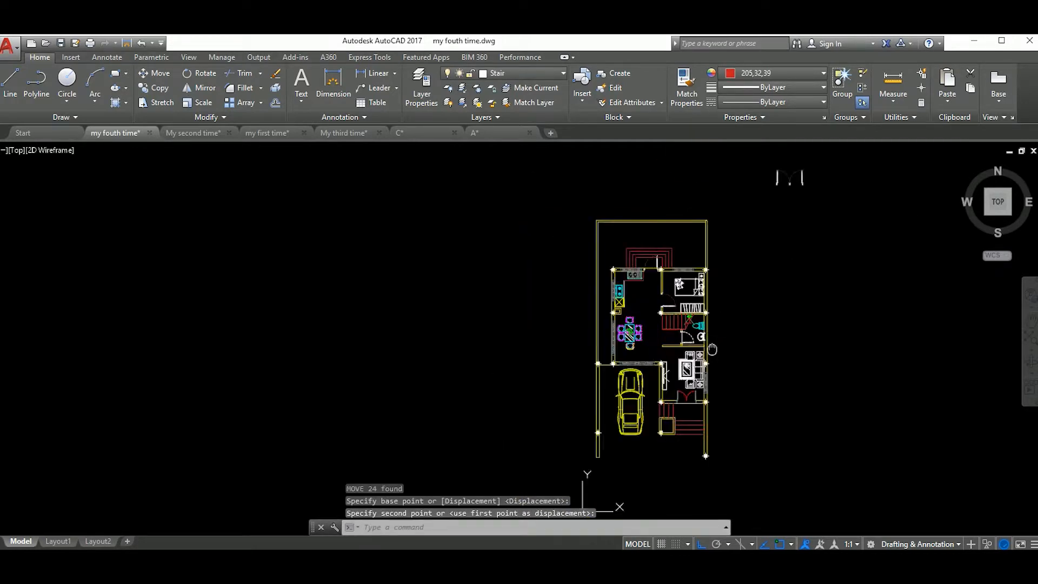
Copy the whole floor plan horizontally to the empty area on its right, level with the original.
scroll(625, 278, "down", 2)
left_click(591, 229)
left_click(703, 403)
type("co")
key("Return")
left_click(680, 402)
middle_click_drag(850, 401, 735, 412)
left_click(693, 412)
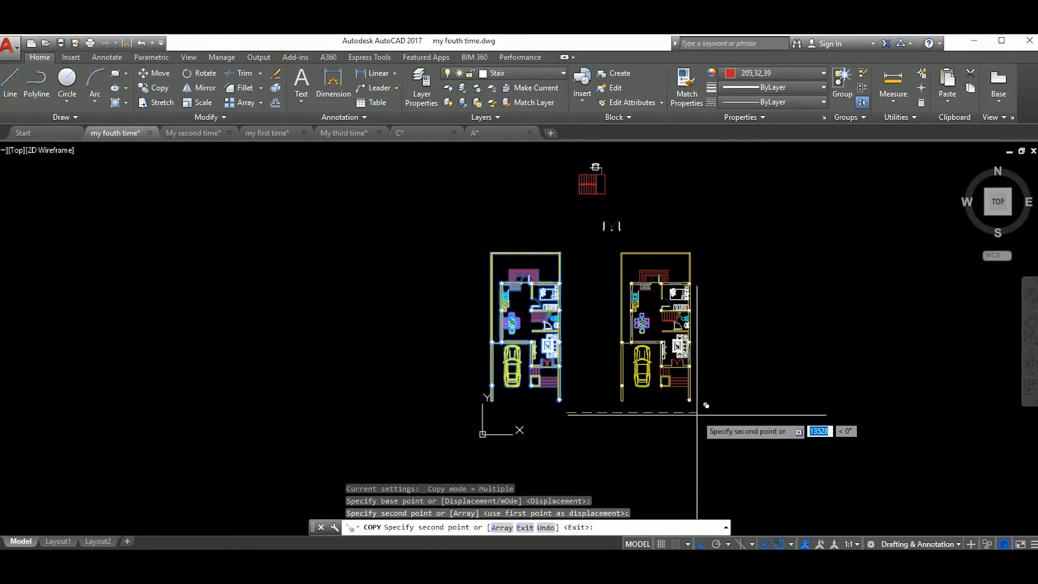
key("Escape")
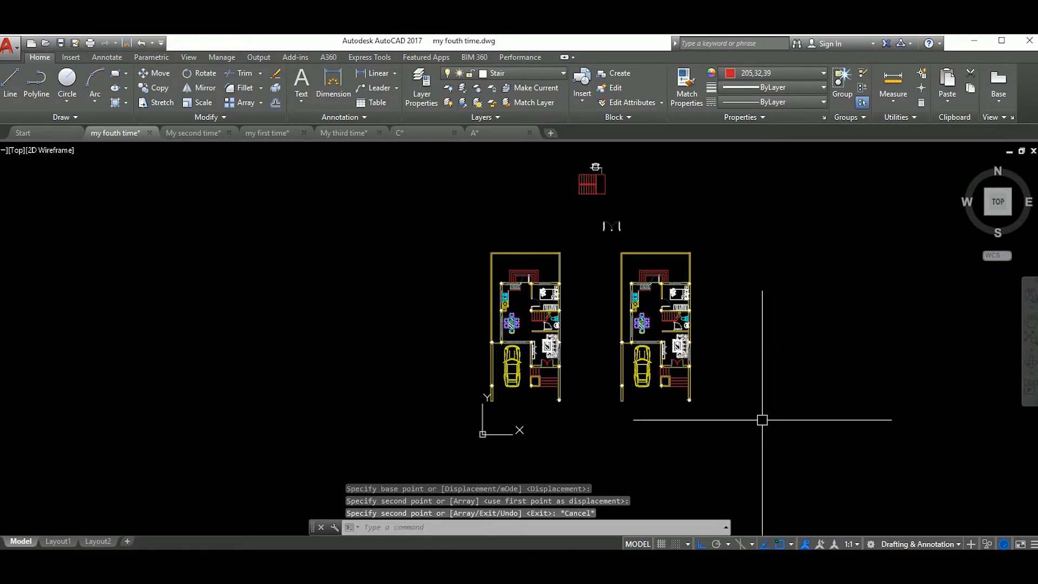
scroll(702, 400, "up", 2)
middle_click_drag(710, 399, 707, 369)
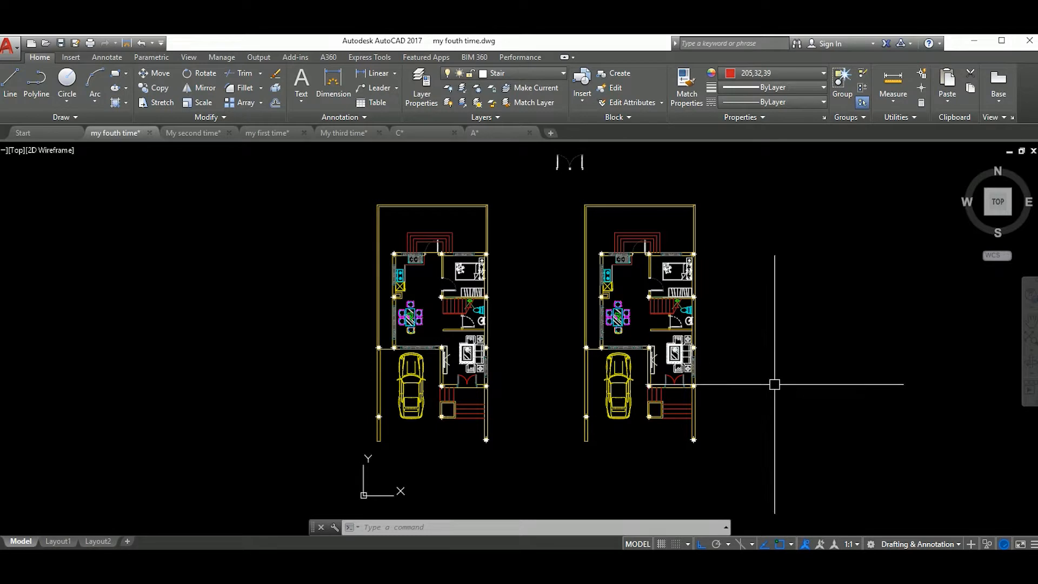
Draw a horizontal construction line through a tread line of the front entrance steps, running across both plans.
type("l")
key("Return")
type("h")
key("Return")
scroll(490, 384, "up", 5)
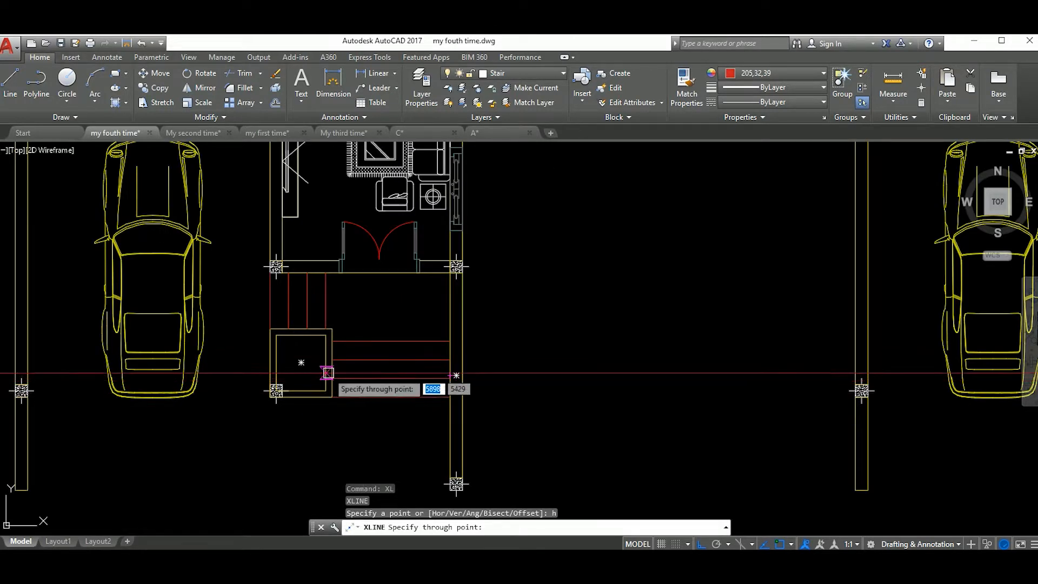
left_click(332, 379)
scroll(644, 390, "down", 6)
key("Escape")
scroll(748, 402, "up", 5)
middle_click_drag(748, 401, 723, 424)
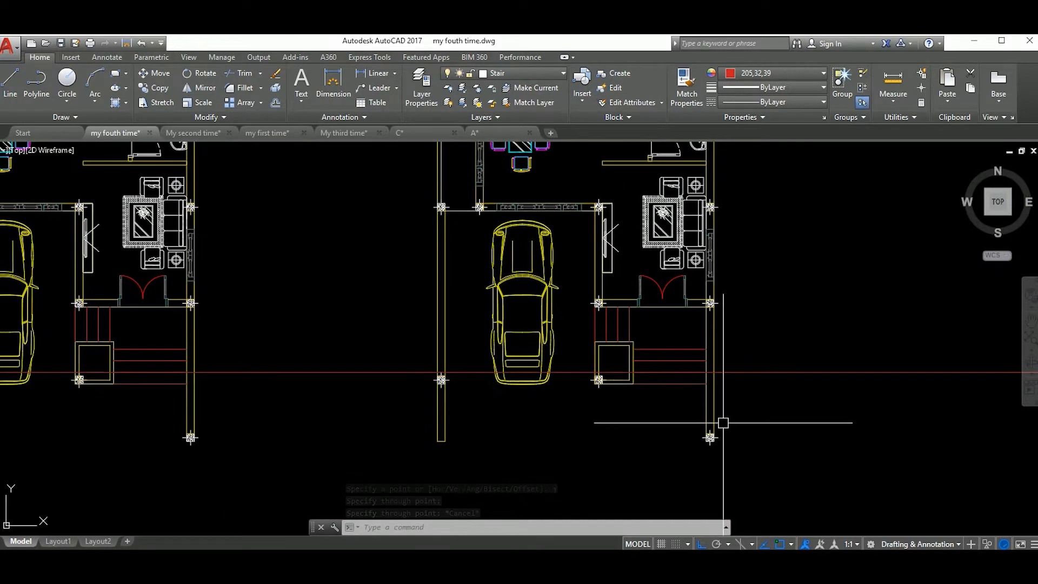
Erase the car and the dining set from the copied floor plan.
scroll(651, 384, "up", 2)
scroll(606, 381, "down", 2)
middle_click_drag(634, 399, 686, 406)
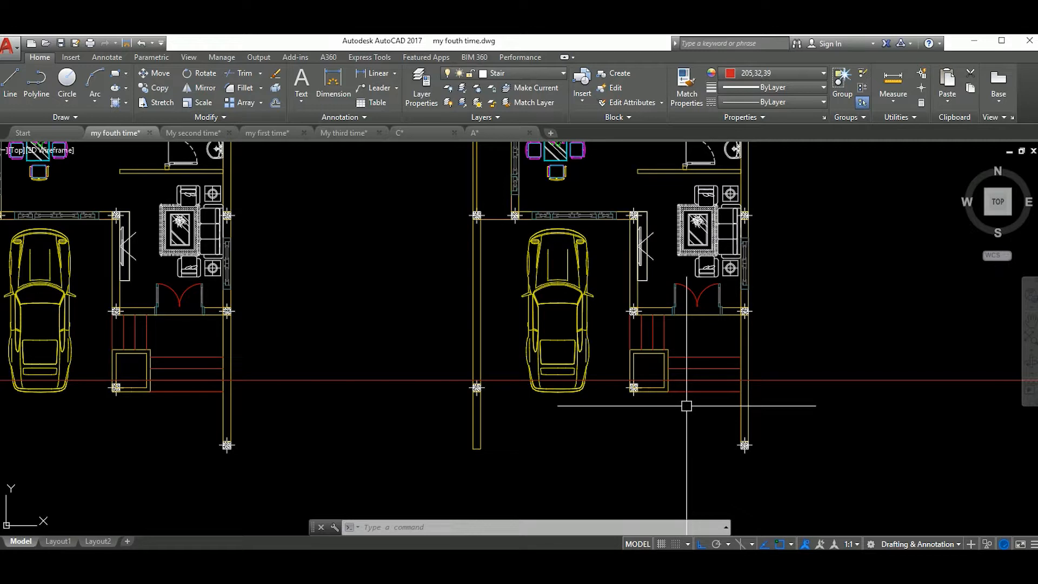
scroll(686, 405, "down", 4)
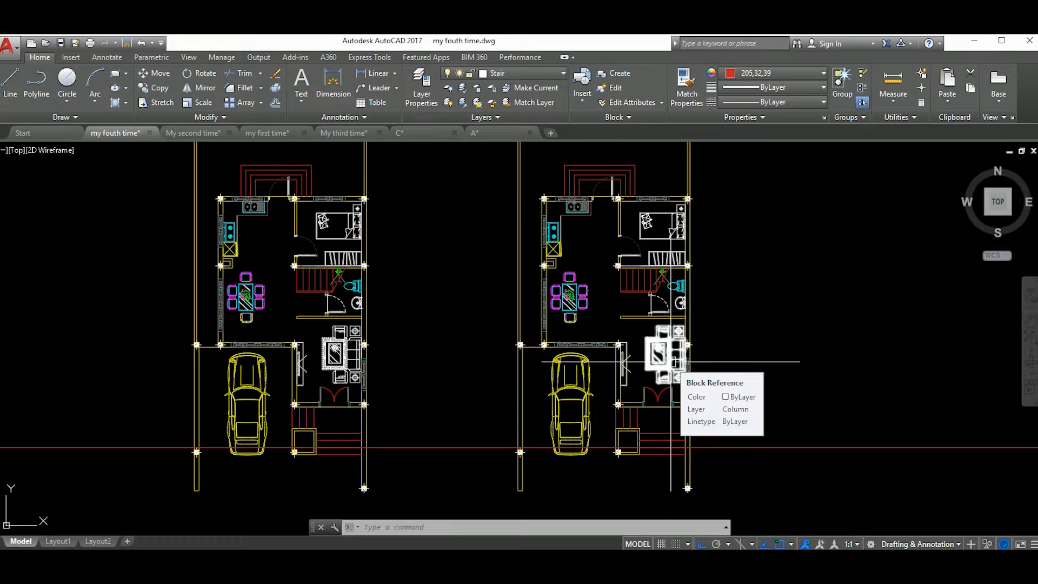
left_click(572, 389)
type("E")
key("Return")
scroll(528, 320, "up", 3)
scroll(602, 376, "down", 3)
scroll(533, 324, "up", 3)
scroll(627, 357, "down", 3)
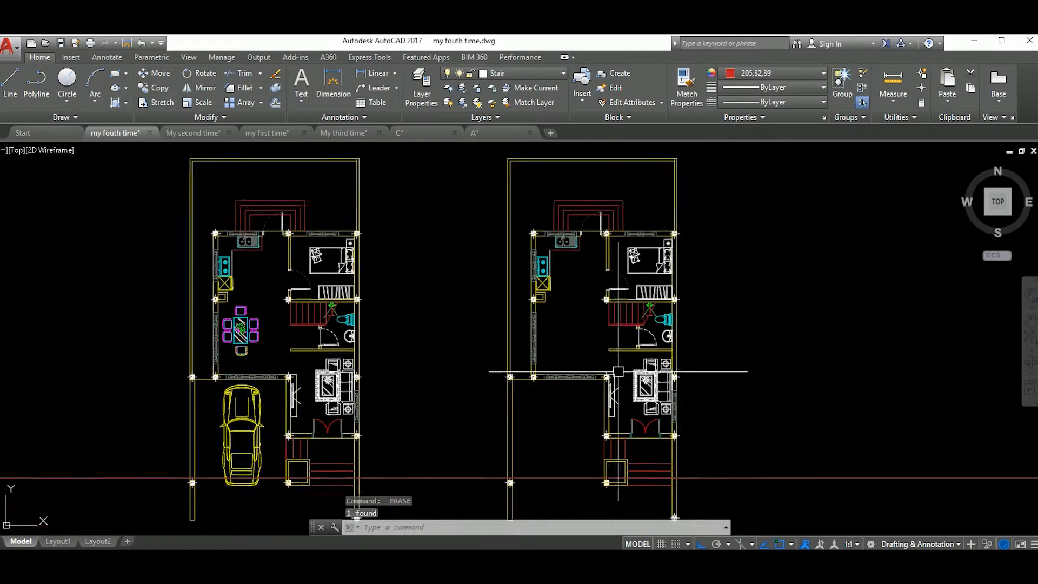
Move the sofa set out of the copied plan's living room to the empty area right of the plan.
scroll(652, 379, "up", 5)
left_click(652, 379)
type("M")
key("Return")
left_click(744, 406)
left_click(943, 409)
middle_click_drag(928, 420, 804, 413)
middle_click_drag(598, 405, 691, 332)
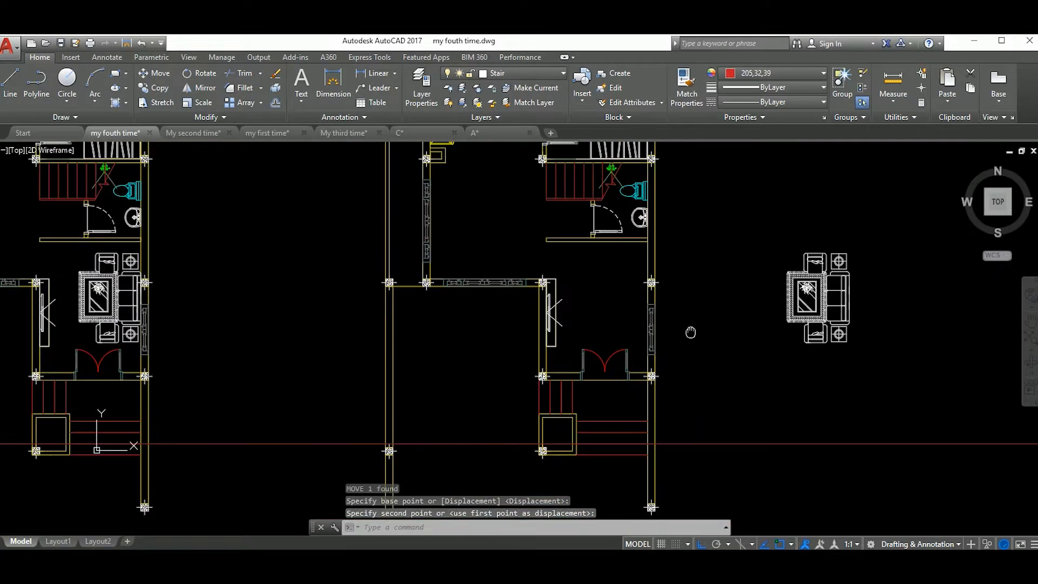
Erase the front entrance steps and the square porch box from the copied plan.
scroll(513, 406, "up", 2)
scroll(617, 448, "up", 2)
left_click(498, 409)
left_click(723, 477)
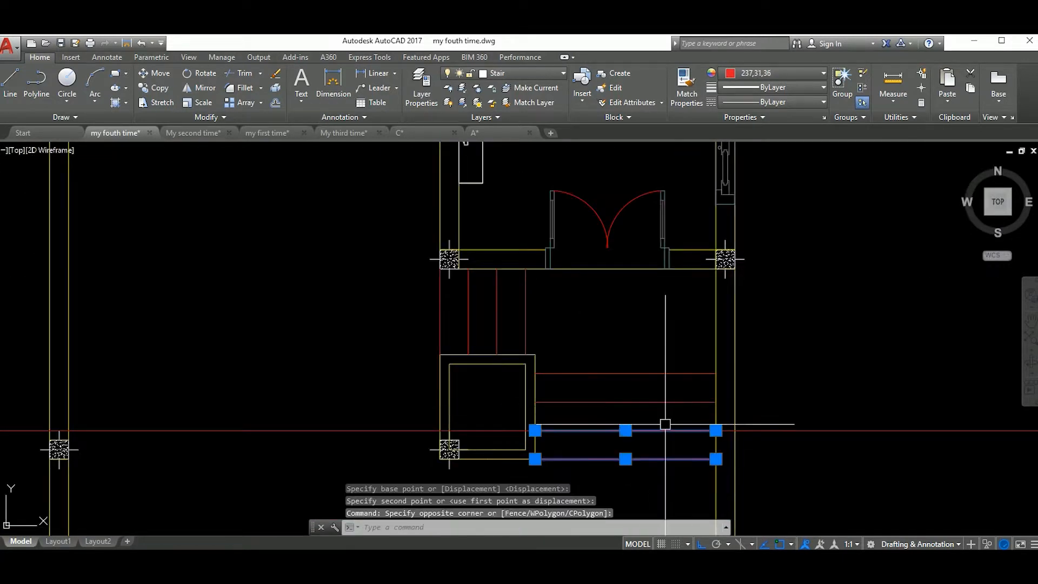
left_click(594, 347)
left_click(388, 302)
key("Return")
left_click(622, 379)
left_click(563, 334)
key("Return")
Copy the original bedroom's bed and nightstand into the copied plan's front room, against the outer wall by the window.
middle_click_drag(624, 302, 622, 364)
middle_click_drag(555, 182, 641, 389)
scroll(642, 389, "down", 2)
mouse_move(729, 407)
middle_mouse_down()
mouse_move(599, 387)
mouse_move(659, 381)
middle_mouse_up()
scroll(617, 402, "down", 4)
scroll(427, 318, "up", 5)
left_click(481, 382)
left_click(430, 289)
type("co")
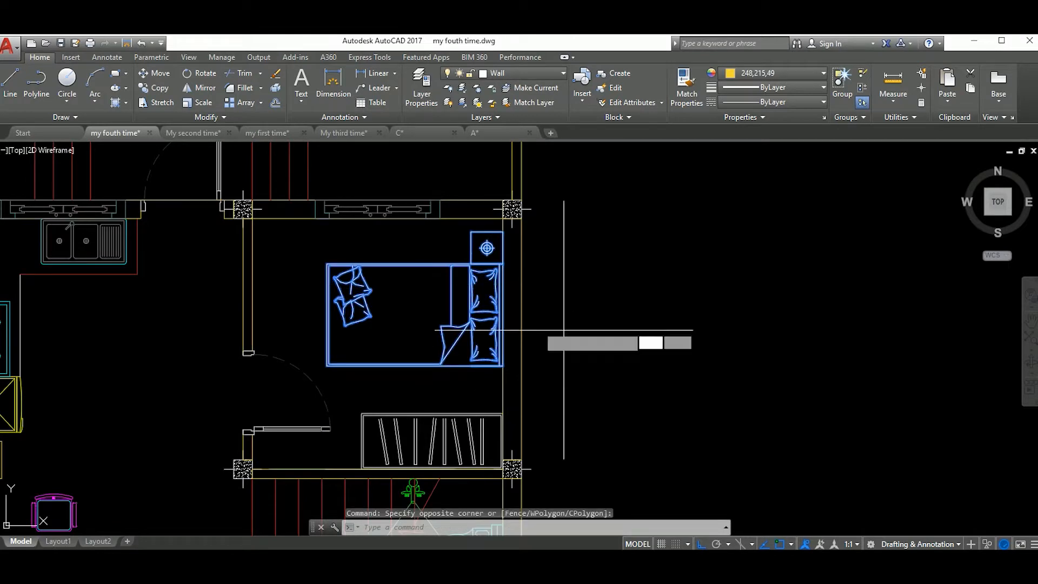
key("Return")
left_click(504, 315)
scroll(506, 313, "down", 4)
middle_click_drag(788, 352, 621, 331)
middle_click_drag(800, 486, 686, 346)
scroll(696, 380, "up", 4)
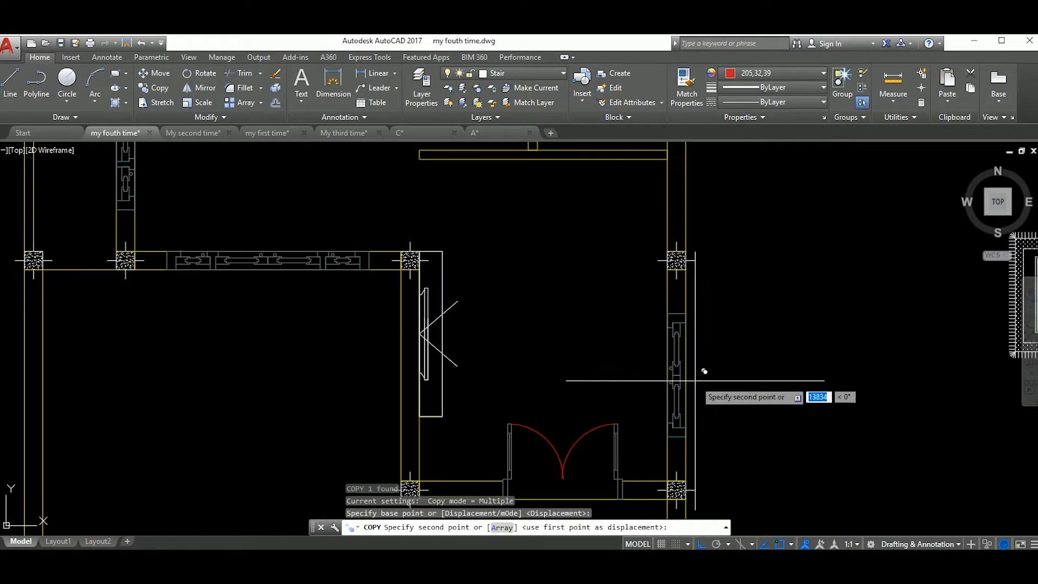
left_click(667, 314)
scroll(679, 371, "down", 4)
key("Escape")
scroll(645, 391, "up", 4)
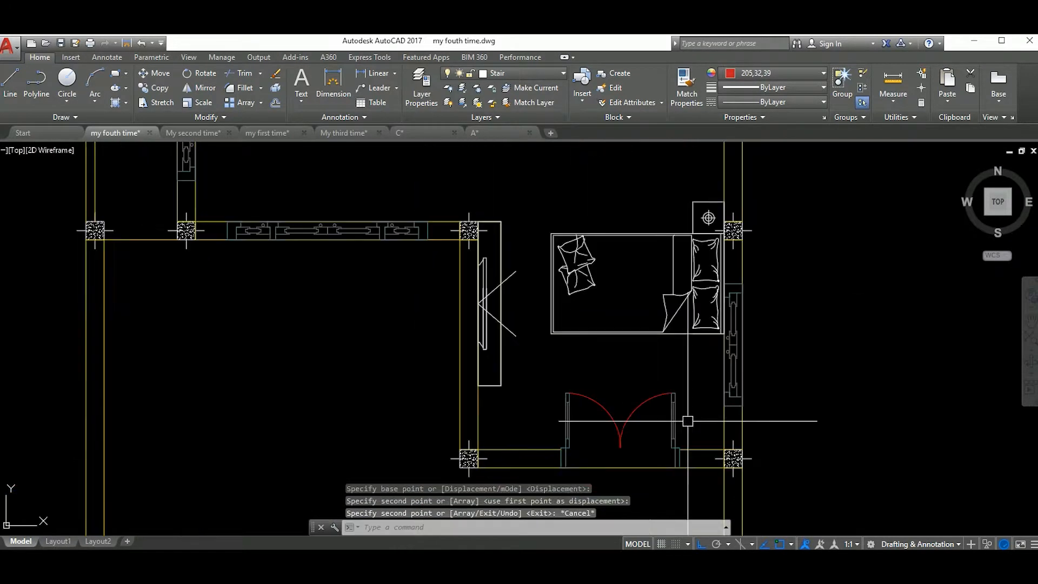
Erase the double entrance door from the front wall of the copied plan.
left_click(658, 427)
left_click(581, 386)
type("e")
key("Return")
middle_click_drag(682, 452, 682, 406)
key("Escape")
key("Escape")
Close the former door opening by stretching the front wall's inner line across the gap.
left_click(627, 416)
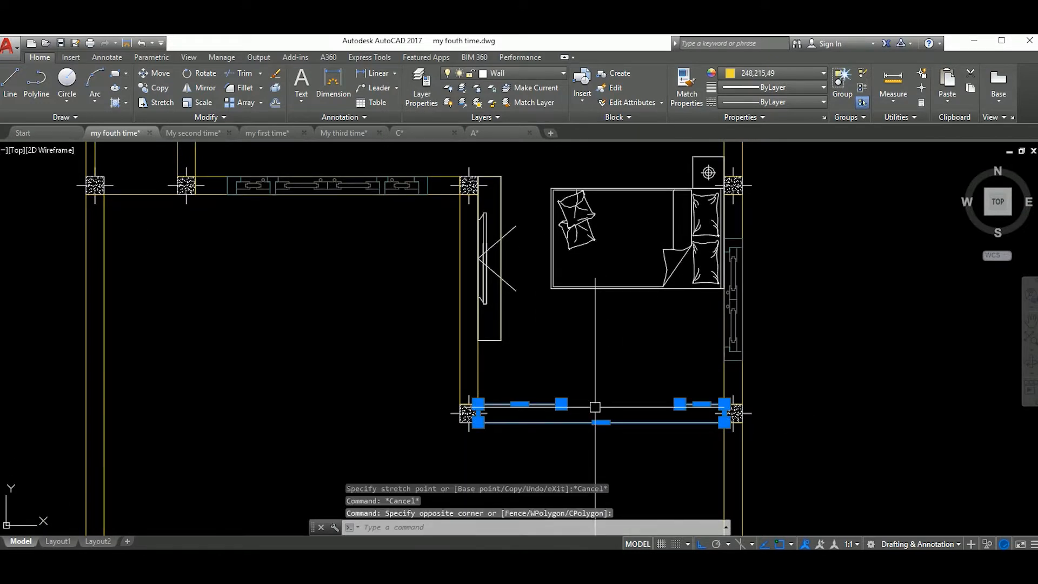
left_click(681, 404)
left_click(562, 404)
key("Escape")
scroll(670, 403, "down", 2)
scroll(598, 310, "up", 2)
scroll(598, 313, "down", 3)
middle_click_drag(638, 319, 546, 346)
middle_click_drag(507, 393, 567, 388)
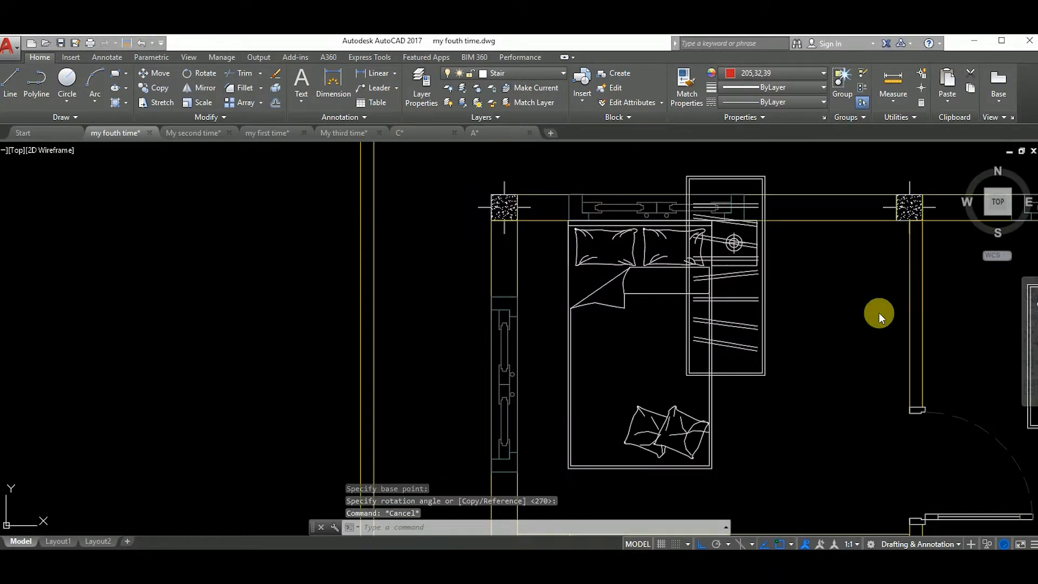
scroll(878, 312, "down", 3)
scroll(800, 324, "up", 3)
scroll(779, 302, "down", 3)
scroll(762, 256, "up", 3)
scroll(763, 256, "down", 3)
scroll(703, 335, "up", 5)
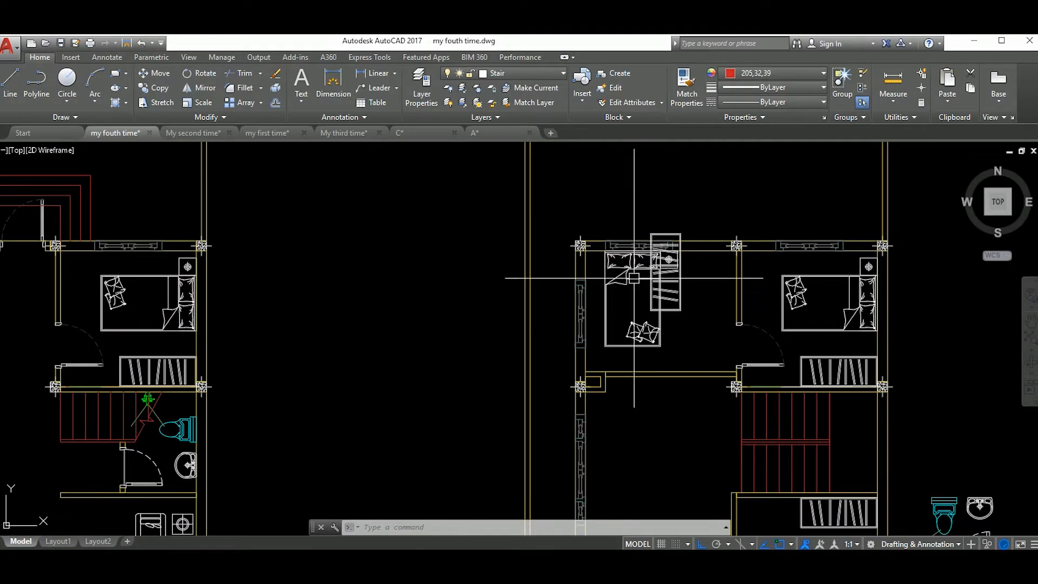
Move the rotated wardrobe off the bed into the bedroom corner where the column meets the partition wall.
left_click(728, 380)
left_click(652, 263)
scroll(670, 250, "up", 4)
left_click(706, 314)
left_click(703, 263)
scroll(711, 263, "down", 3)
scroll(708, 217, "up", 3)
left_click(725, 327)
left_click(716, 290)
scroll(752, 328, "up", 3)
left_click(753, 384)
left_click(745, 319)
scroll(750, 316, "down", 3)
scroll(750, 252, "up", 2)
left_click(762, 336)
left_click(759, 301)
scroll(757, 305, "down", 4)
middle_click_drag(763, 351, 710, 332)
type("m")
key("Return")
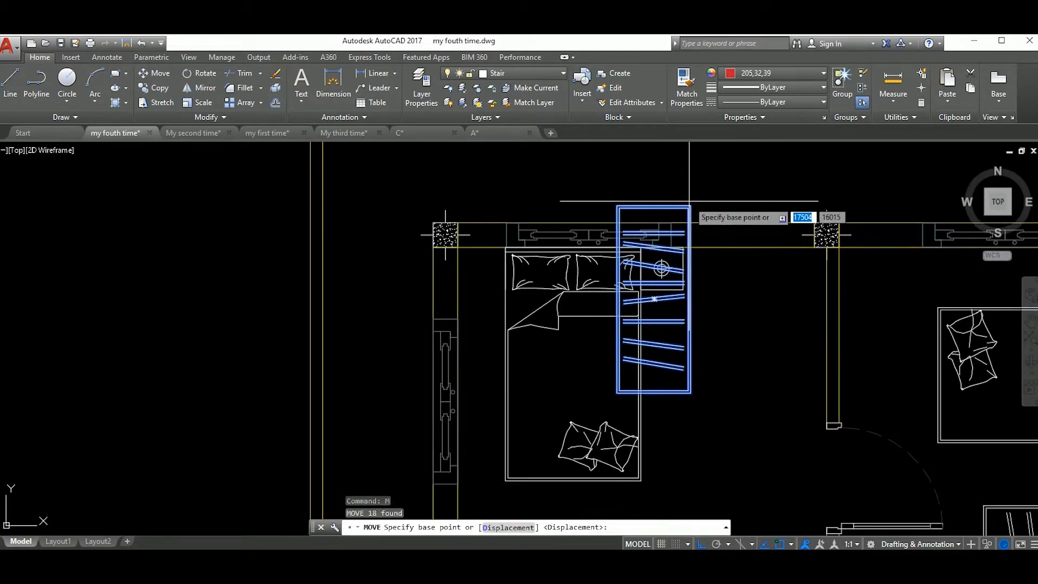
left_click(691, 205)
scroll(818, 249, "up", 4)
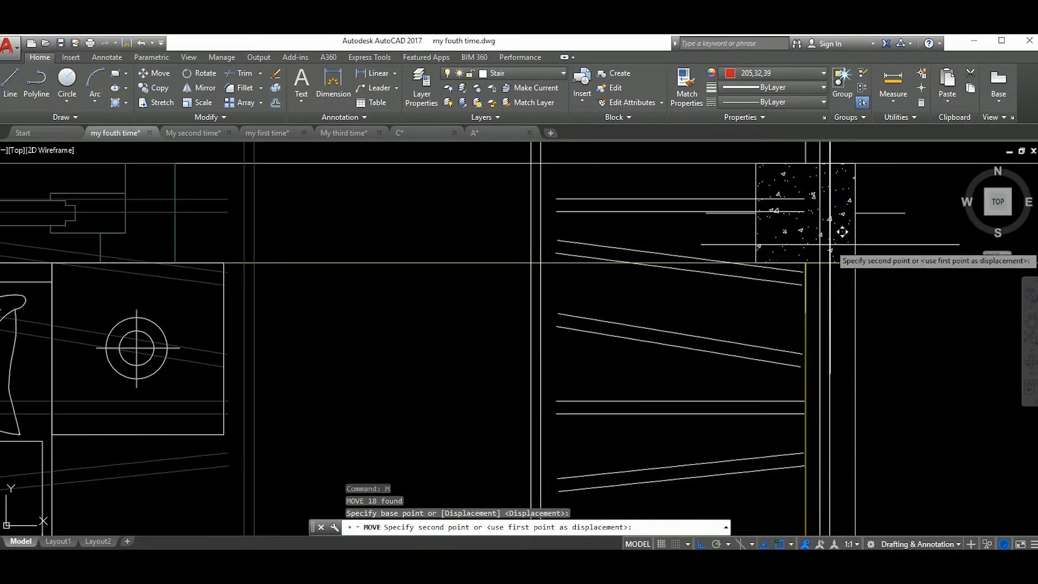
left_click(806, 263)
scroll(800, 271, "down", 4)
scroll(622, 185, "up", 4)
left_click(769, 374)
left_click(752, 341)
scroll(792, 379, "down", 2)
middle_click_drag(793, 379, 784, 331)
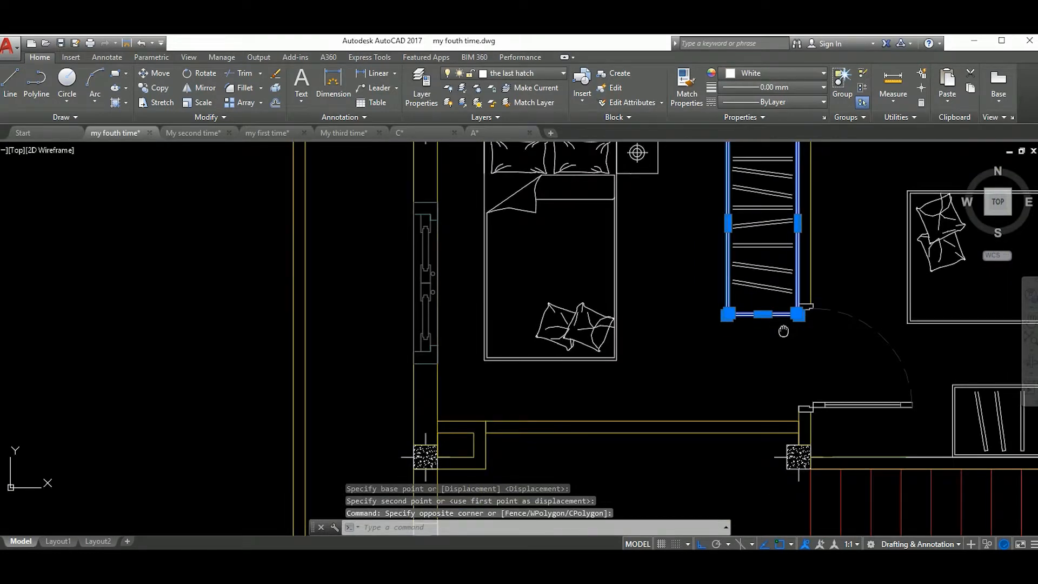
key("Escape")
scroll(731, 439, "down", 2)
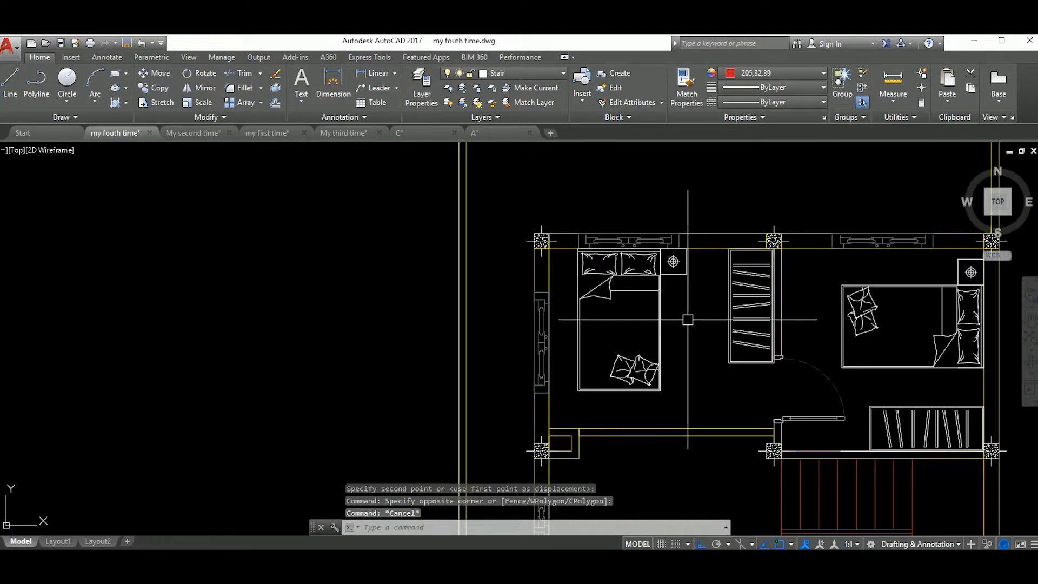
Move the vertical wardrobe out of the bedroom into the empty area above the copied plan's upper wall.
left_click(753, 381)
scroll(721, 262, "up", 2)
left_click(718, 258)
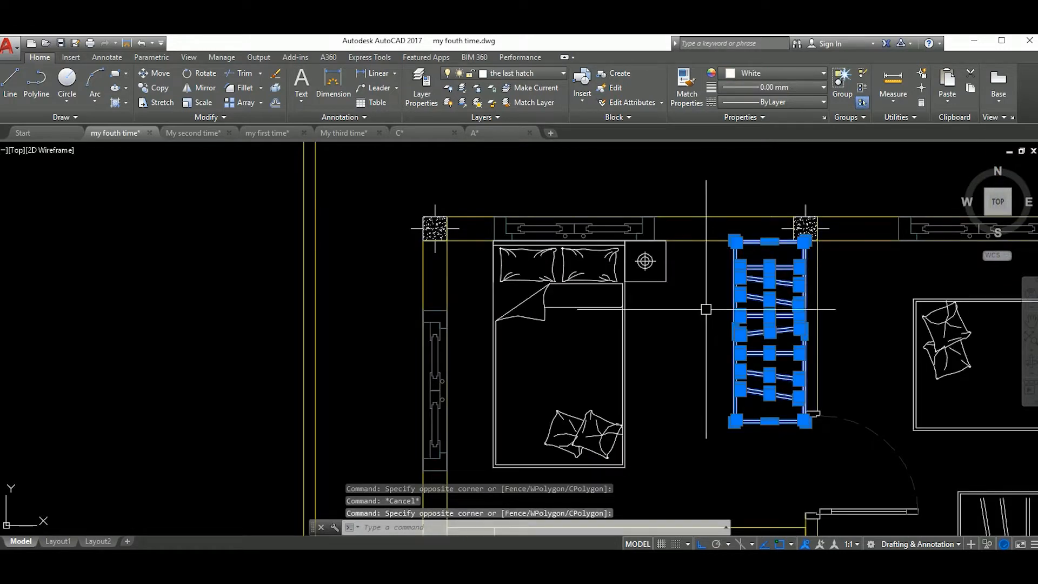
key("Return")
left_click(702, 332)
scroll(701, 329, "down", 2)
middle_click_drag(706, 281, 718, 347)
left_click(713, 265)
scroll(724, 257, "down", 4)
scroll(737, 343, "up", 2)
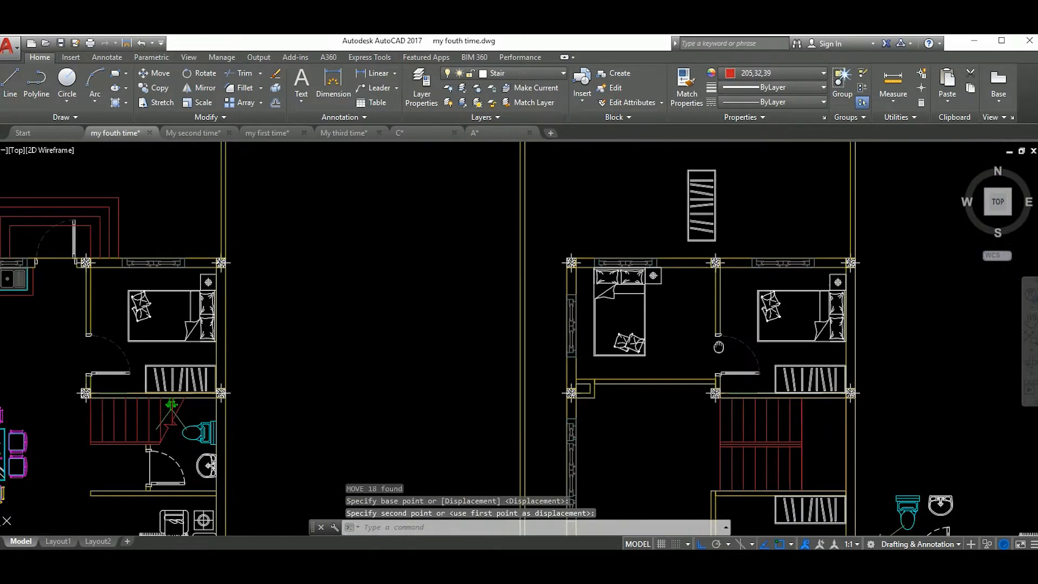
Rotate the new bedroom's bed and nightstand a quarter turn so the headboard faces the side wall with the window.
scroll(676, 368, "up", 2)
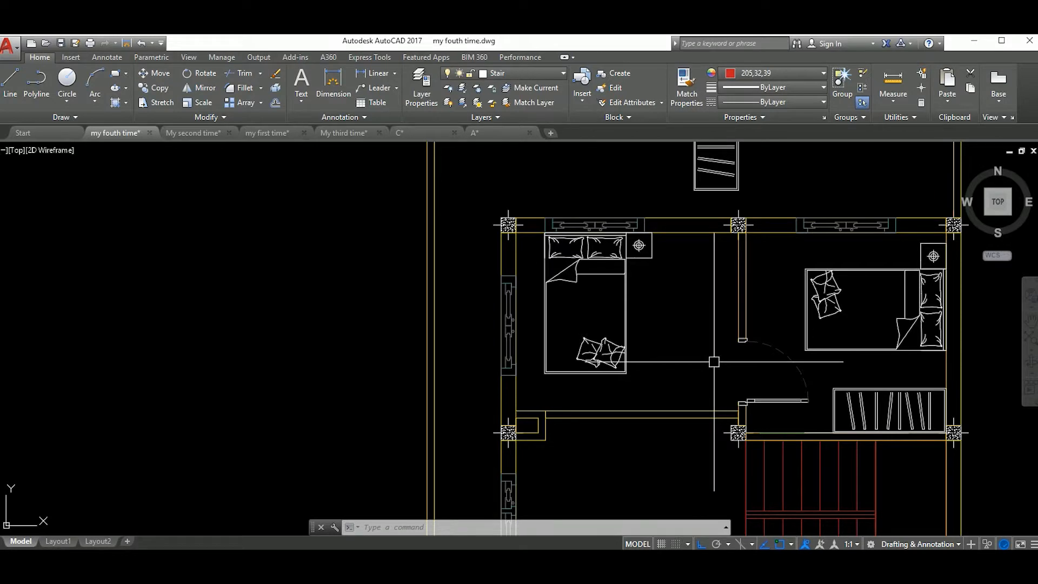
left_click(692, 371)
left_click(622, 319)
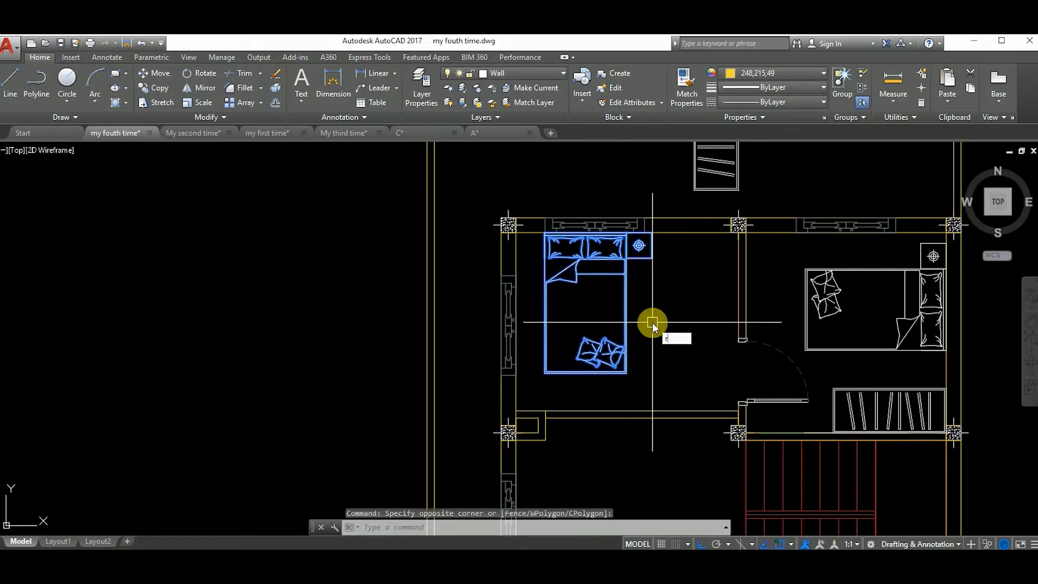
key("Return")
left_click(662, 319)
left_click(664, 276)
left_click(663, 352)
Move the rotated bed and nightstand so the nightstand's corner sits in the room's upper corner at the outer column.
type("M")
key("Return")
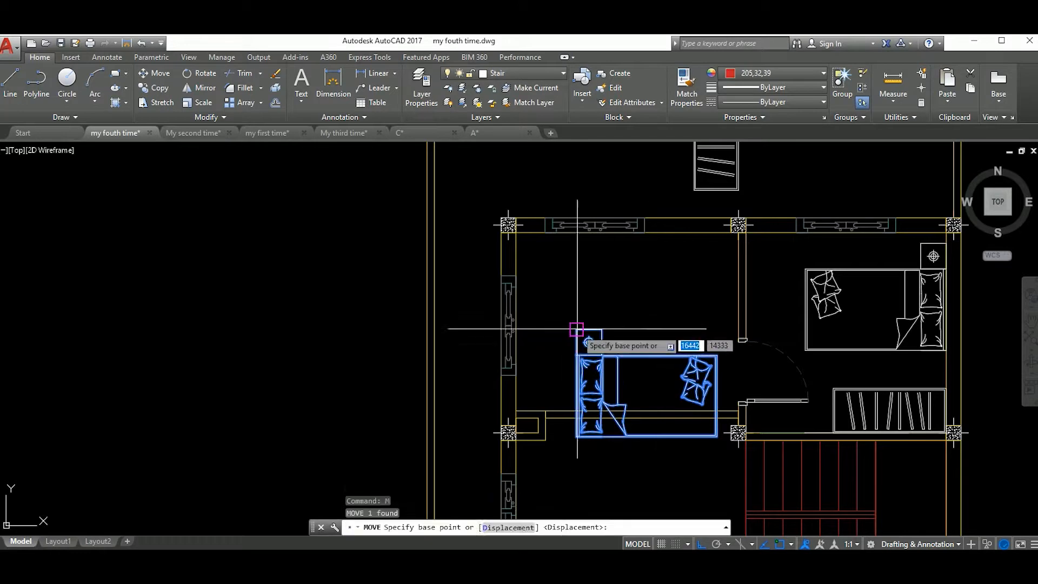
left_click(576, 329)
left_click(517, 235)
middle_click_drag(708, 325, 706, 335)
scroll(673, 350, "up", 3)
scroll(681, 354, "down", 3)
middle_click_drag(696, 370, 666, 368)
scroll(616, 443, "up", 2)
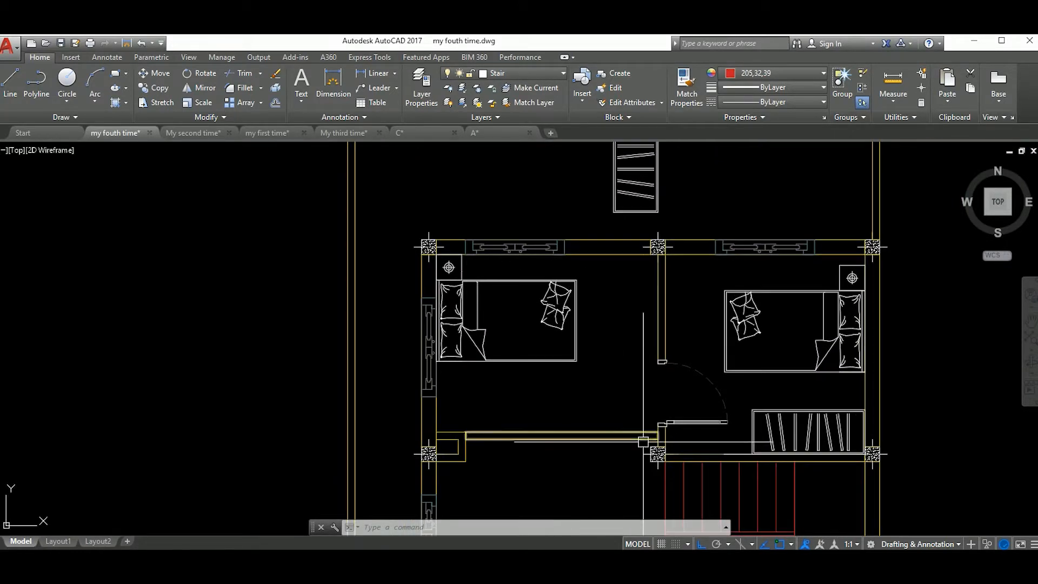
left_click(617, 452)
key("Escape")
middle_click_drag(592, 381, 599, 407)
scroll(670, 403, "down", 3)
scroll(672, 393, "up", 6)
scroll(702, 381, "down", 2)
scroll(682, 346, "down", 2)
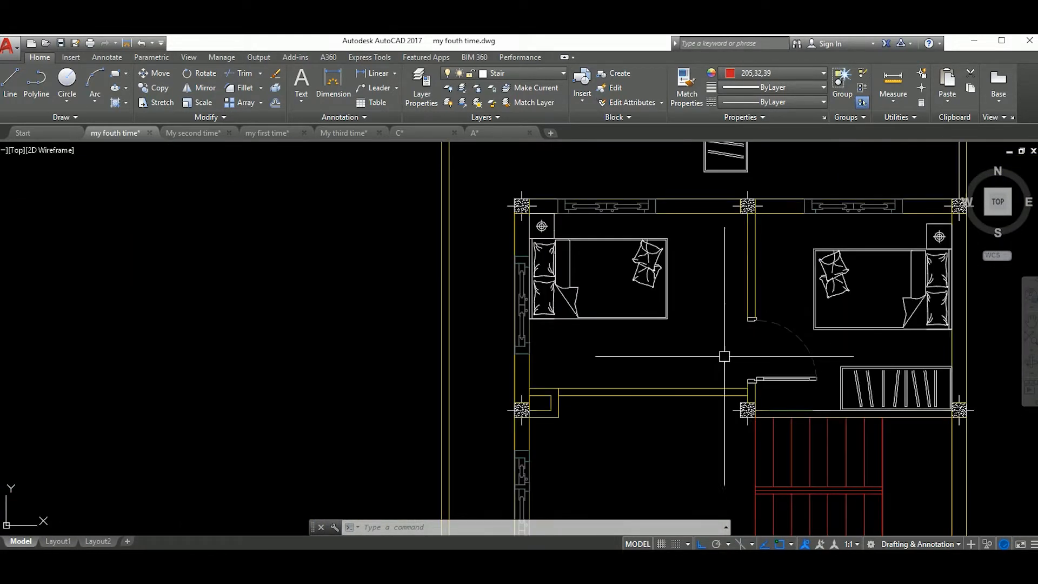
Shorten the horizontal wall below the bed by stretching its partition-side end back 1200.
scroll(725, 398, "up", 3)
left_click(726, 400)
left_click(709, 376)
left_click(782, 380)
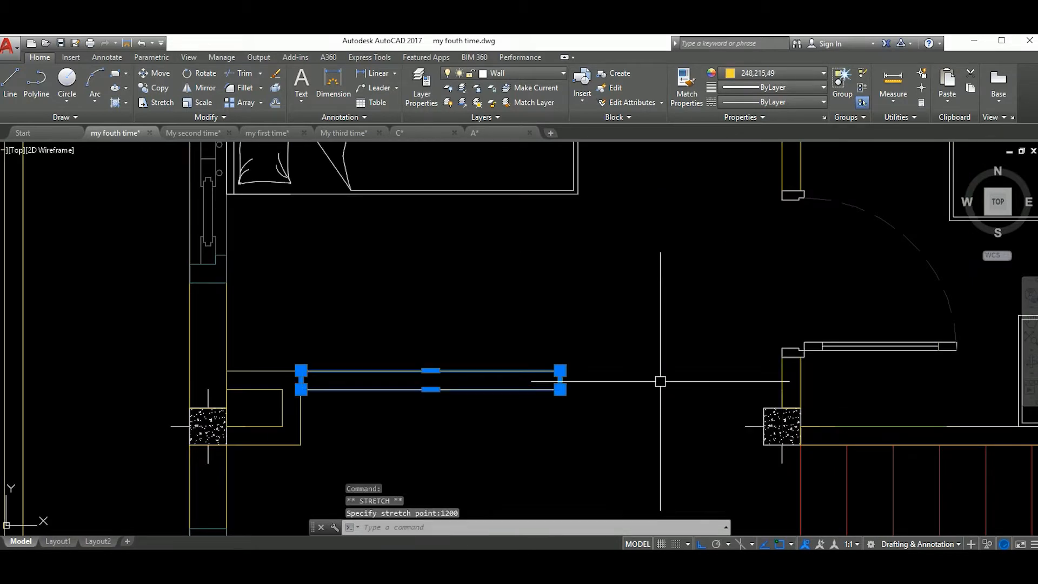
Stretch the shortened wall's free end 300 back toward the partition wall.
scroll(638, 369, "down", 2)
middle_click_drag(634, 369, 630, 390)
scroll(591, 408, "up", 4)
left_click(583, 383)
left_click(547, 374)
left_click(564, 380)
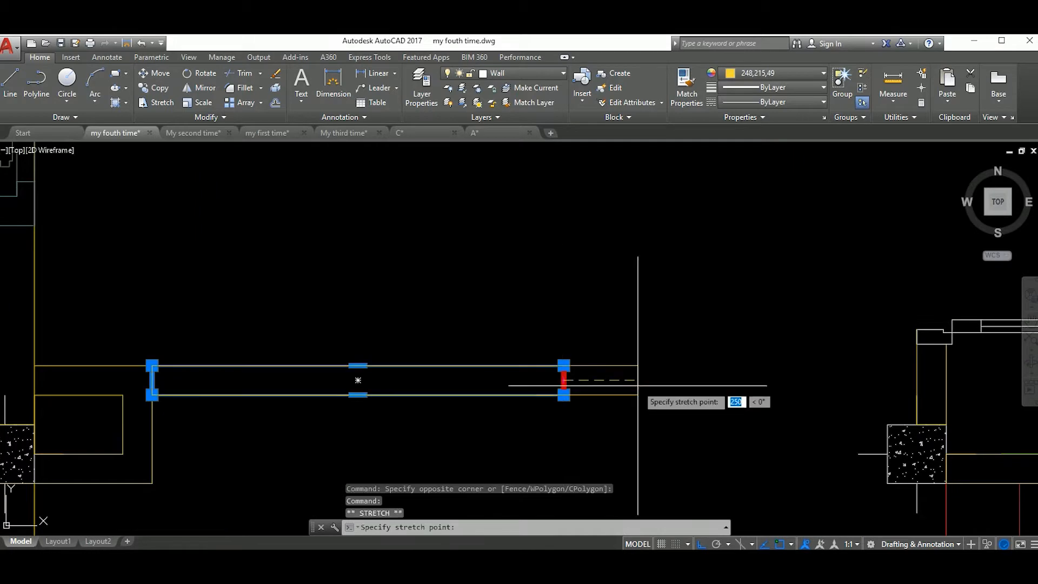
key("Return")
key("Escape")
scroll(668, 345, "down", 6)
scroll(763, 280, "up", 4)
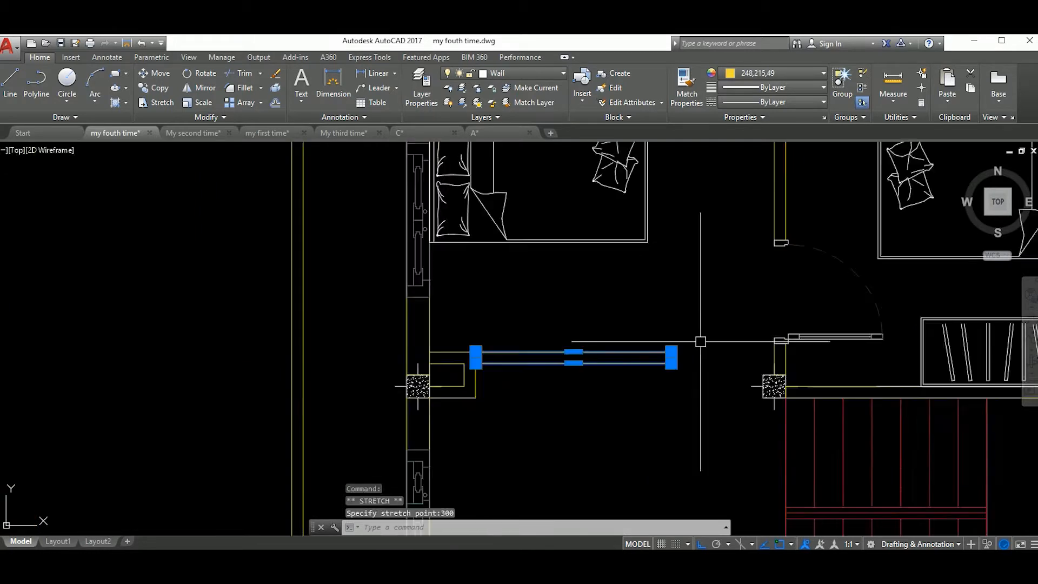
left_click(748, 282)
left_click(691, 272)
key("Escape")
Copy the short vertical wall segment below the staircase to the free end of the bedroom's shortened wall.
scroll(703, 336, "down", 4)
middle_click_drag(705, 384, 691, 319)
scroll(684, 331, "up", 2)
scroll(684, 328, "down", 4)
scroll(693, 337, "up", 4)
scroll(681, 331, "down", 4)
scroll(686, 484, "up", 4)
left_click(688, 434)
left_click(647, 417)
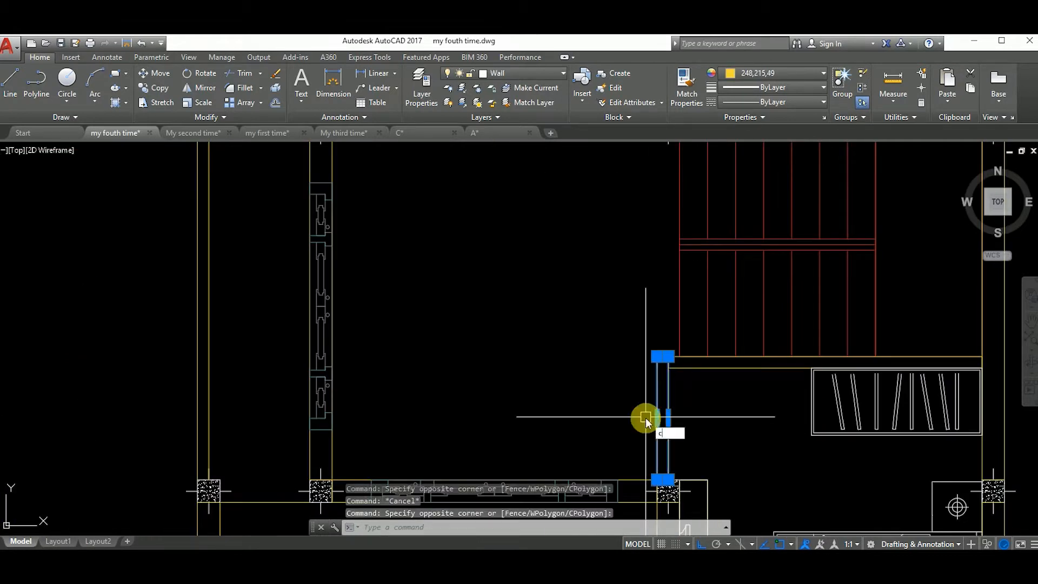
type("co")
key("Return")
scroll(661, 479, "up", 4)
left_click(644, 480)
scroll(646, 465, "down", 4)
middle_click_drag(646, 233, 655, 308)
middle_click_drag(575, 152, 568, 320)
scroll(569, 319, "up", 4)
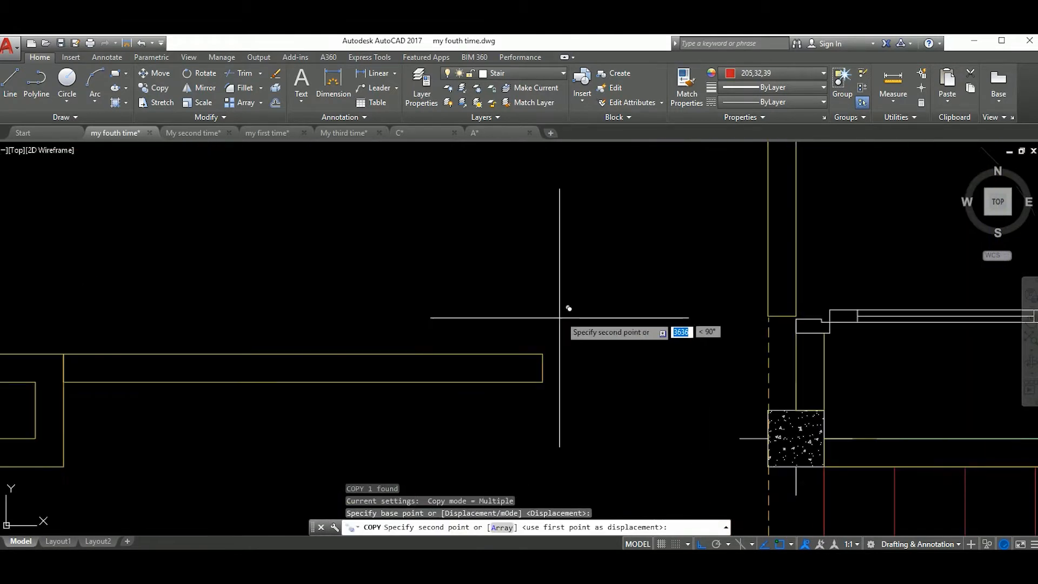
left_click(543, 354)
key("Escape")
Move the copied vertical wall down so its lower end lines up with the lower corner of the horizontal wall's end.
left_click(587, 313)
left_click(566, 327)
type("m")
key("Return")
scroll(548, 370, "up", 2)
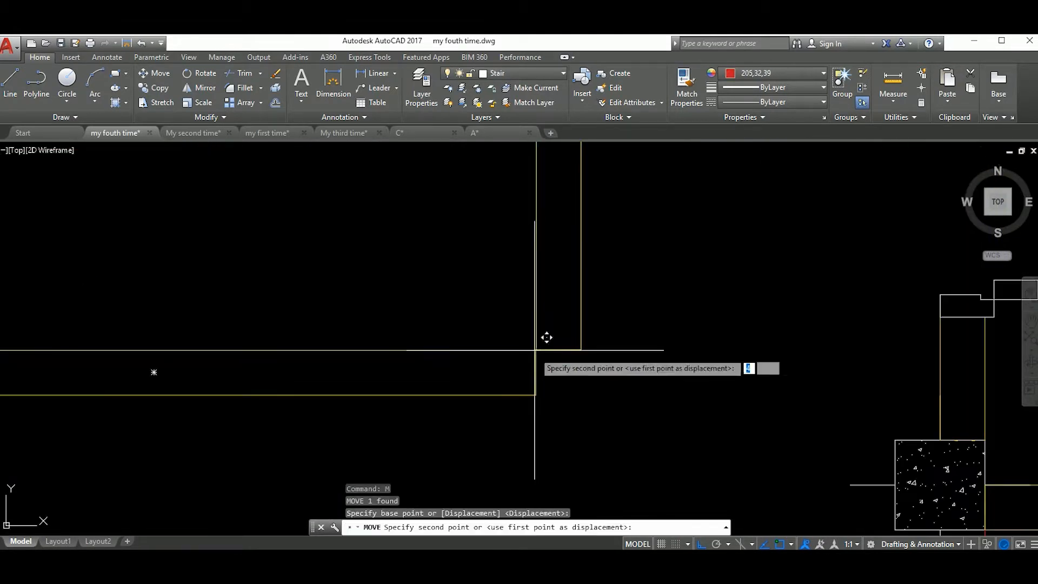
left_click(540, 383)
left_click(536, 395)
Copy the new vertical wall segment a short distance beside itself toward the partition wall.
scroll(536, 395, "down", 5)
left_click(679, 407)
middle_click_drag(574, 281, 660, 393)
left_click(633, 378)
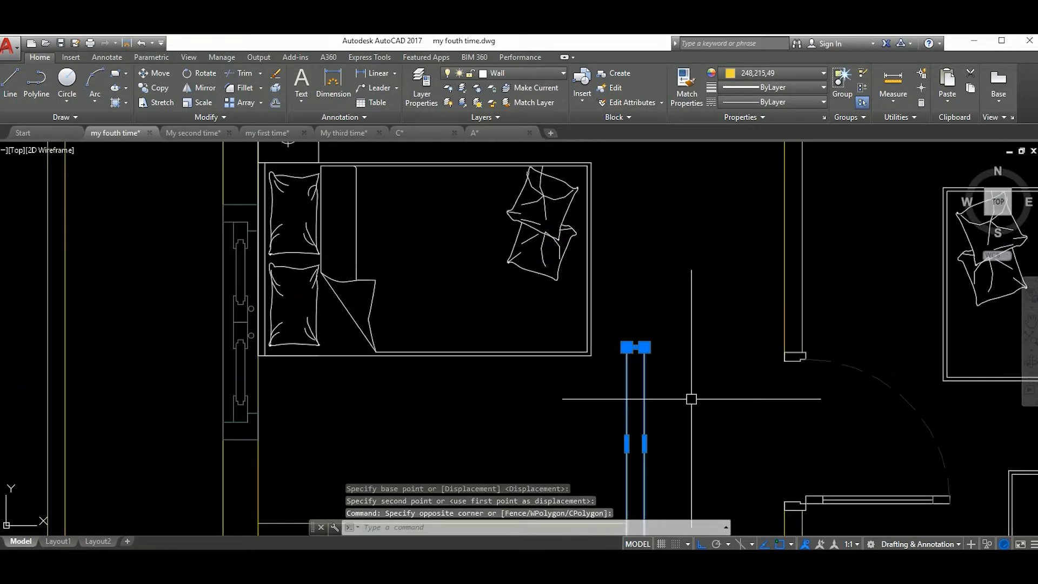
type("co")
key("Return")
left_click(690, 400)
left_click(725, 399)
key("Escape")
Rotate the second wall copy to horizontal and move its lower corner onto the upper end of the vertical wall.
left_click(725, 412)
left_click(669, 370)
left_click(714, 397)
left_click(720, 390)
left_click(714, 349)
type("m")
key("Return")
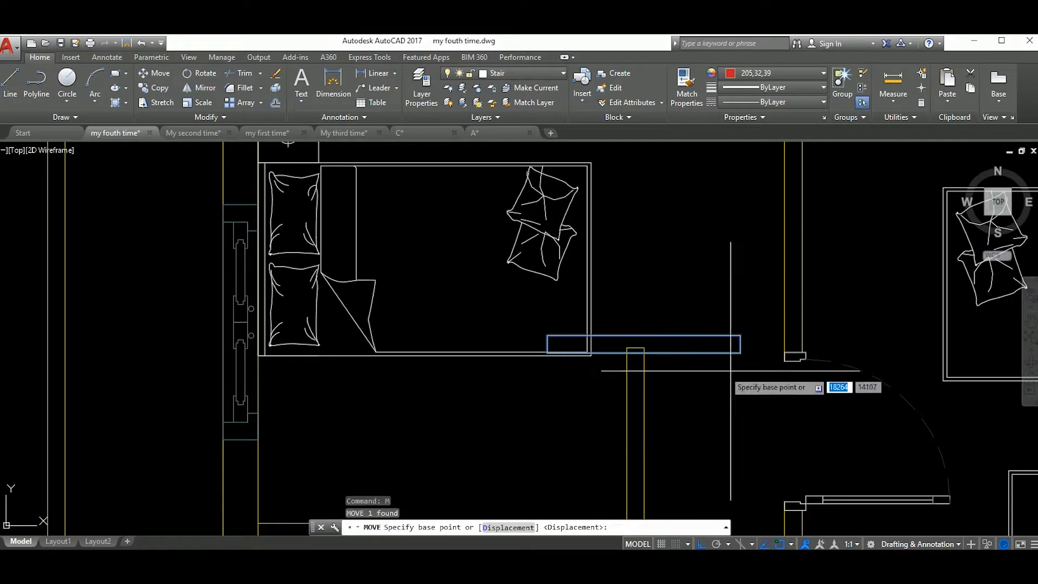
left_click(547, 353)
left_click(627, 348)
Stretch the upper horizontal wall's overlapping end back to the face of the partition wall.
middle_click_drag(754, 381, 634, 407)
scroll(713, 379, "up", 4)
left_click(720, 374)
left_click(649, 363)
left_click(668, 363)
left_click(578, 363)
key("Escape")
scroll(740, 311, "down", 5)
middle_click_drag(673, 358, 682, 352)
scroll(681, 352, "down", 8)
scroll(764, 382, "up", 6)
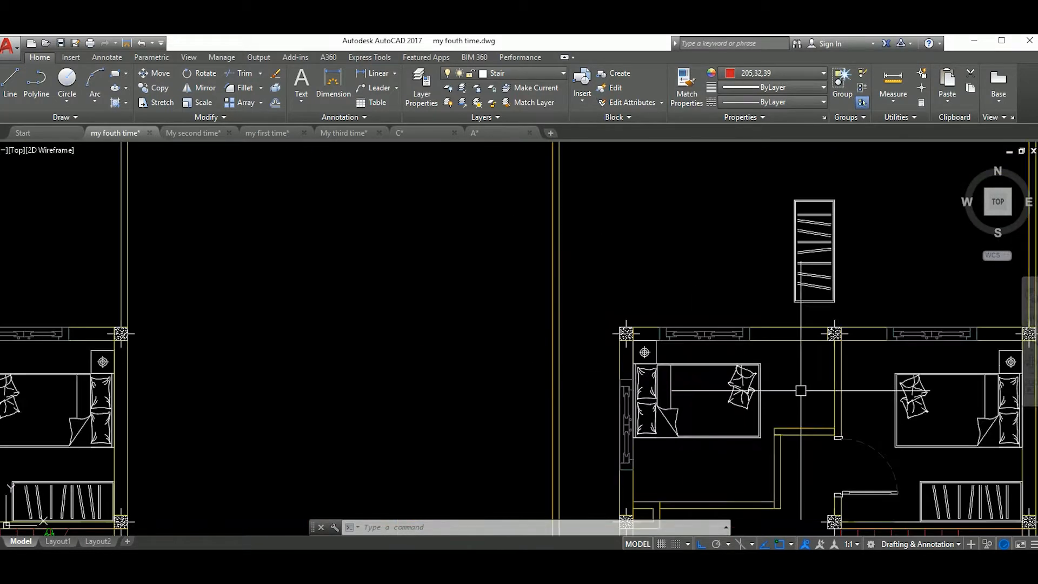
Rotate the bed and nightstand back a quarter turn so the headboard faces the upper window wall.
left_click(764, 382)
type("o")
key("Return")
left_click(781, 384)
left_click(779, 401)
left_click(782, 354)
Move the bed and nightstand so the headboard corner meets the room's upper corner at the outer column.
left_click(773, 384)
type("m")
key("Return")
left_click(728, 237)
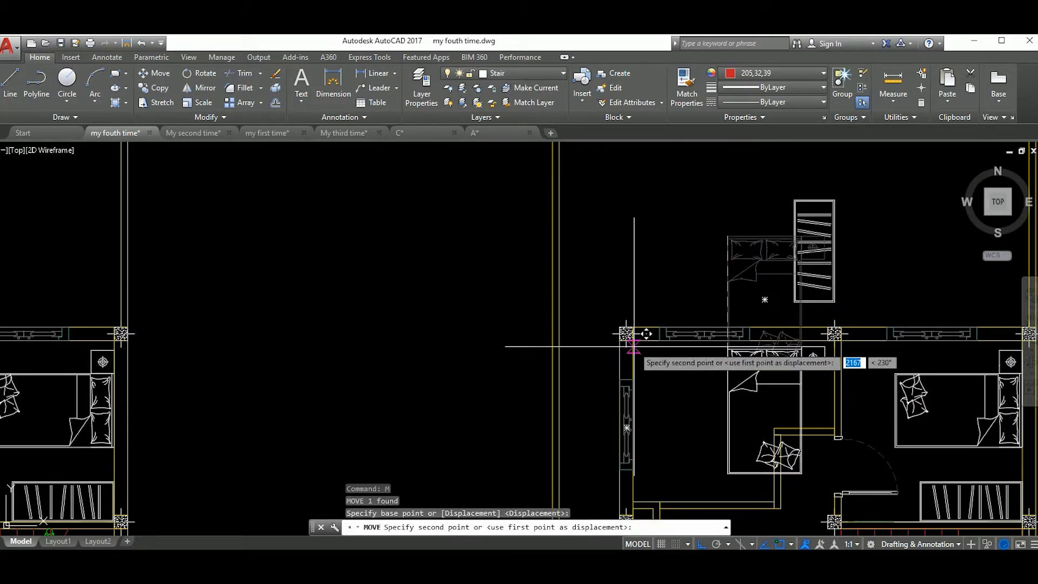
left_click(633, 341)
scroll(676, 378, "up", 3)
middle_click_drag(817, 359, 746, 368)
scroll(746, 368, "down", 1)
scroll(706, 320, "up", 1)
mouse_move(706, 320)
middle_mouse_down()
mouse_move(561, 348)
mouse_move(618, 339)
middle_mouse_up()
scroll(618, 339, "down", 1)
scroll(738, 357, "down", 1)
scroll(694, 284, "up", 3)
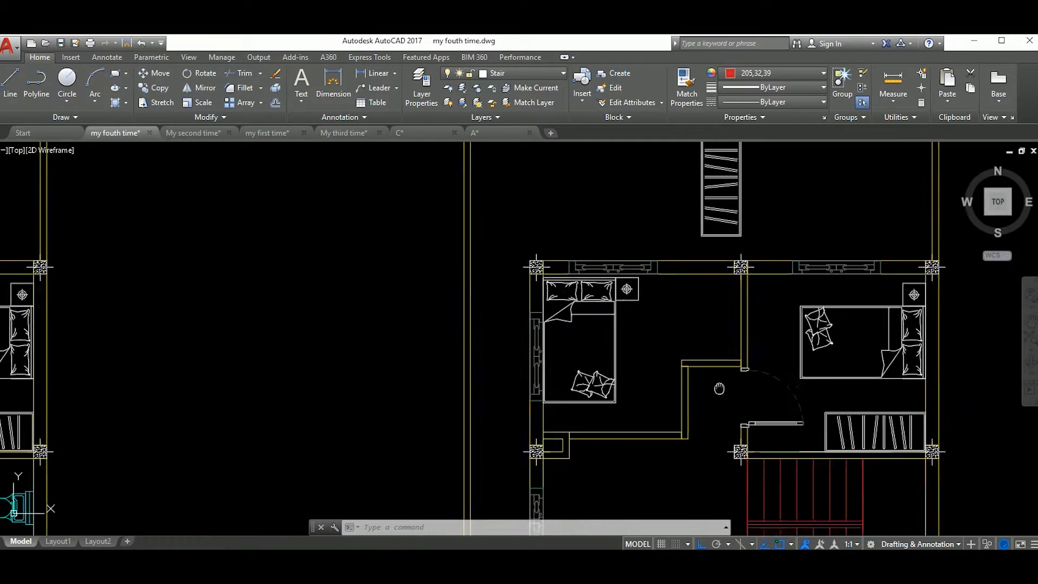
Move the wardrobe from outside the plan back into the bedroom corner below the column, against the partition wall.
left_click(790, 238)
middle_click_drag(717, 246, 718, 267)
left_click(688, 203)
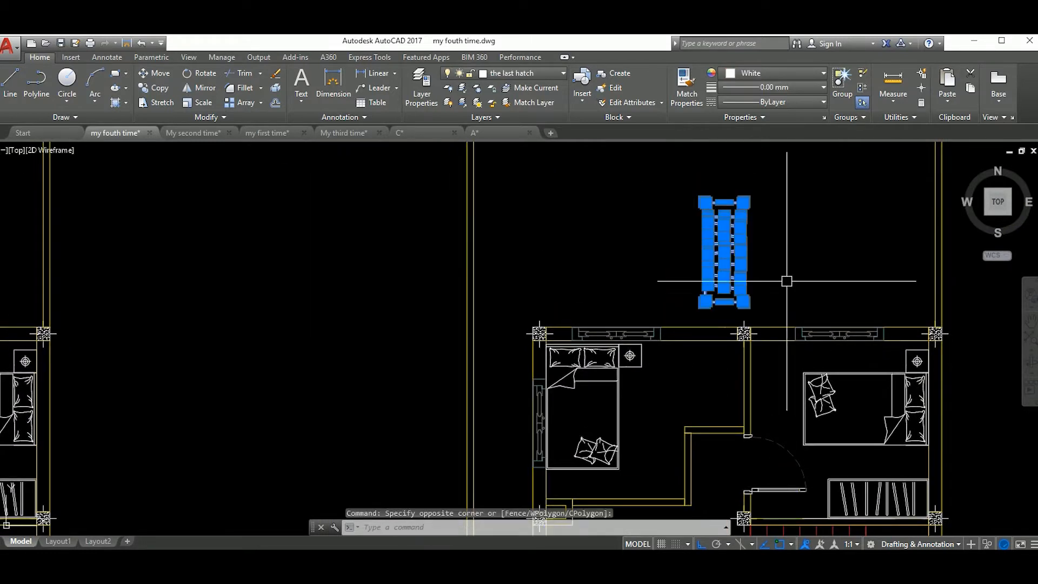
scroll(749, 202, "up", 3)
left_click(738, 203)
scroll(741, 292, "down", 3)
scroll(730, 422, "up", 3)
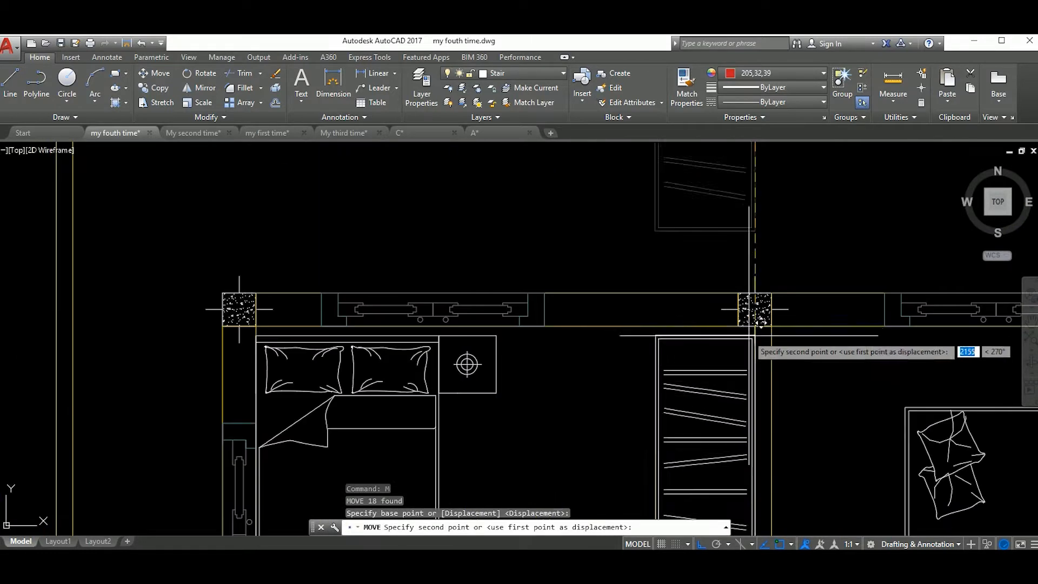
left_click(754, 329)
Shorten the wardrobe by stretching its lower edge up to the face of the new horizontal wall.
scroll(754, 329, "down", 3)
scroll(779, 405, "up", 5)
type("s")
key("Return")
scroll(787, 412, "up", 2)
left_click(779, 404)
left_click(496, 362)
key("Return")
left_click(631, 383)
scroll(635, 297, "up", 3)
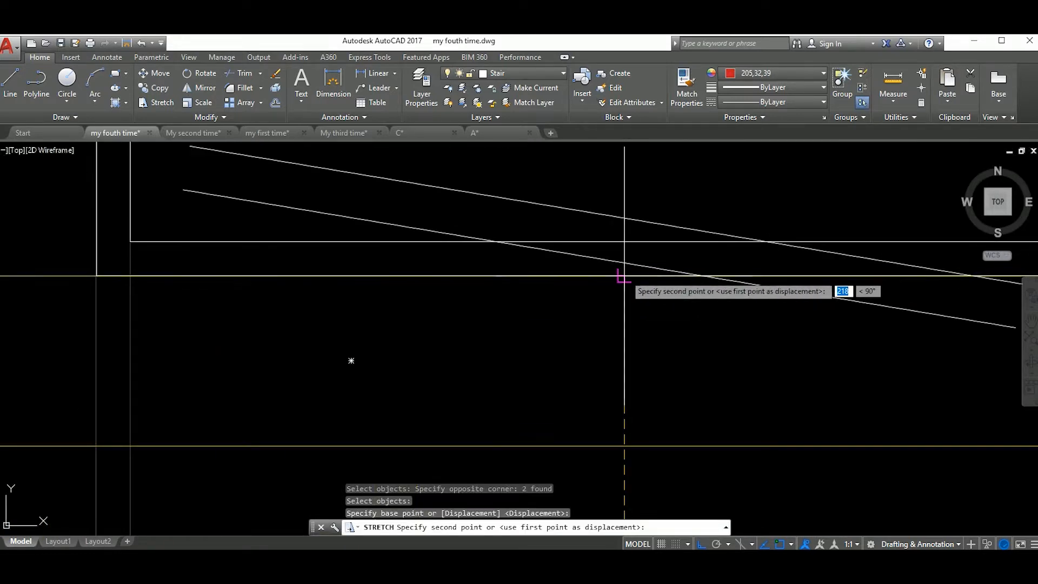
left_click(622, 276)
Move the lowest pair of hanger lines up so they fit inside the shortened wardrobe outline.
scroll(500, 373, "down", 2)
scroll(714, 355, "up", 1)
left_click(713, 360)
left_click(667, 337)
type("m")
key("Return")
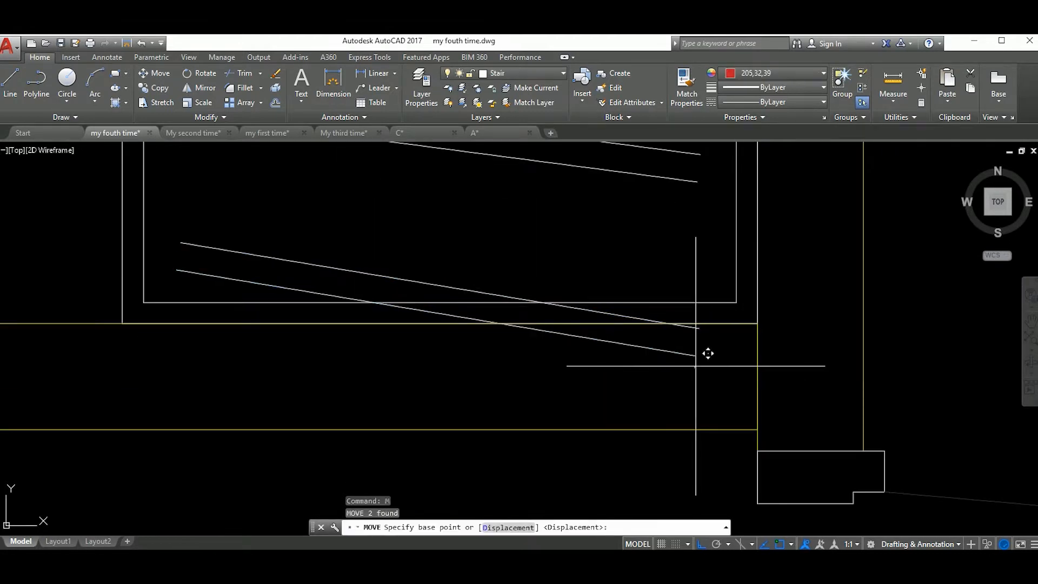
left_click(689, 335)
scroll(714, 319, "down", 3)
scroll(675, 359, "up", 3)
left_click(687, 381)
Move all the hanger lines up together to centre them vertically within the wardrobe.
scroll(664, 350, "down", 4)
middle_click_drag(660, 313, 660, 372)
left_click(657, 238)
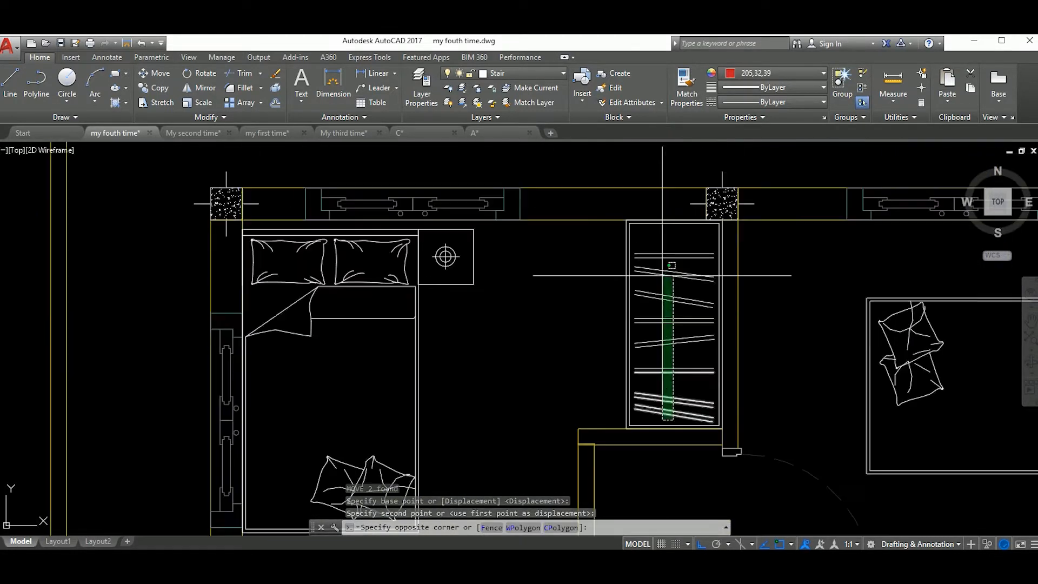
type("m")
key("Return")
left_click(800, 335)
left_click(664, 319)
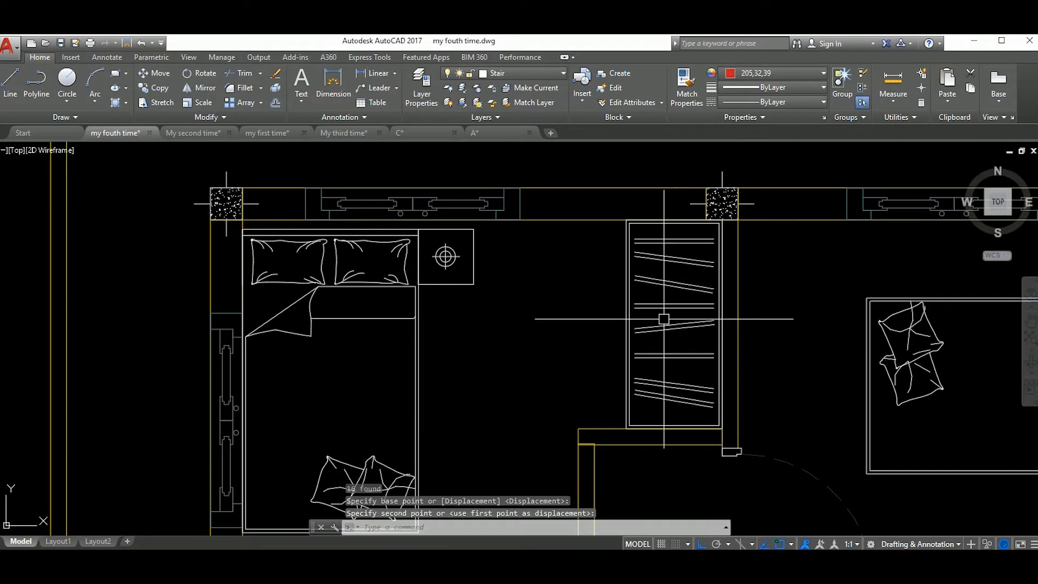
Place a copied bedroom door below the new bedroom's lower wall and rotate it a quarter turn to suit that horizontal wall.
scroll(664, 319, "down", 4)
scroll(631, 364, "up", 6)
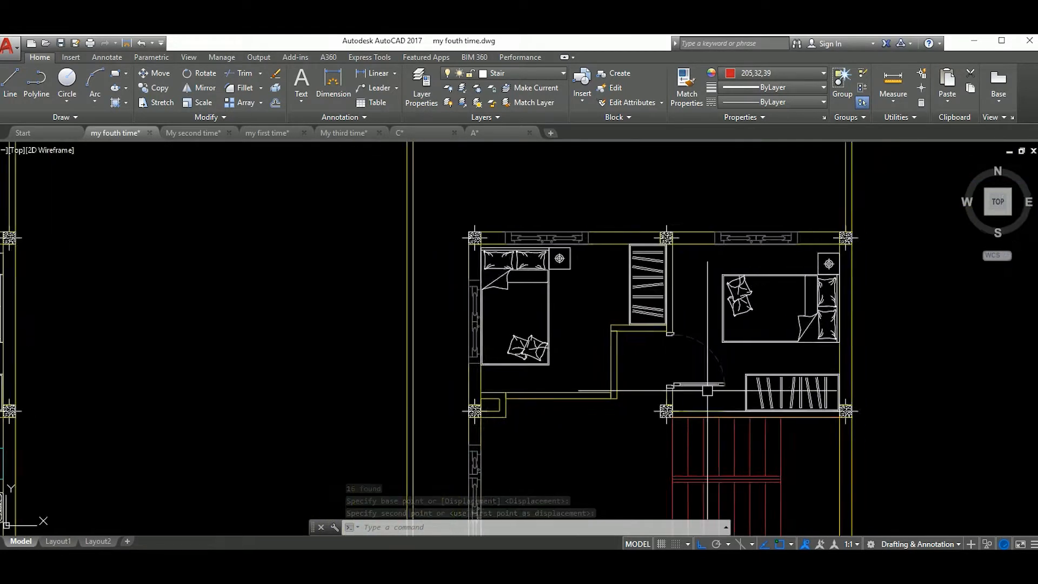
scroll(632, 364, "down", 4)
scroll(768, 377, "up", 3)
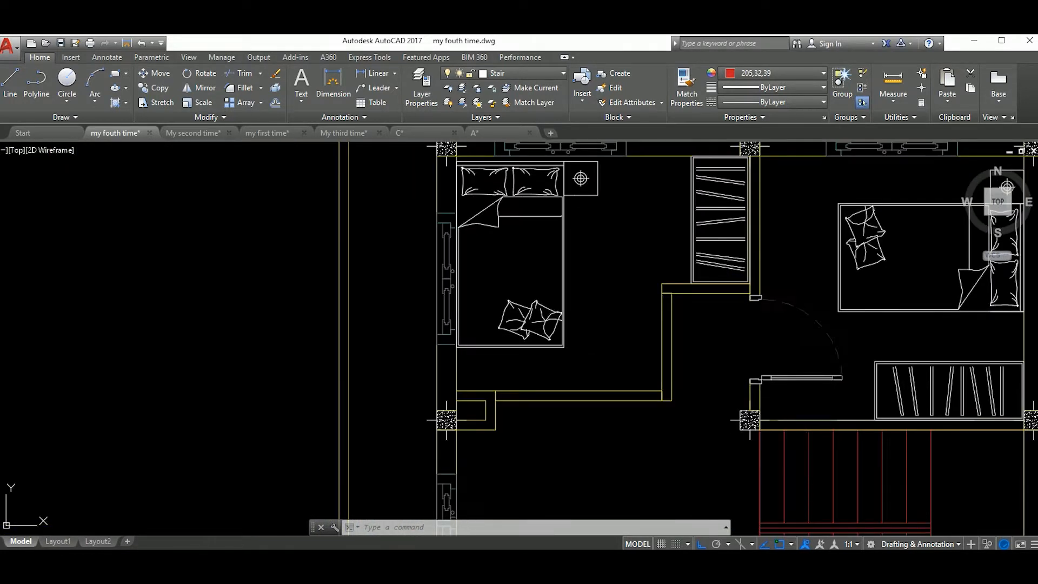
left_click(715, 428)
left_click(560, 428)
key("Escape")
left_click(649, 380)
type("ro")
key("Return")
left_click(686, 439)
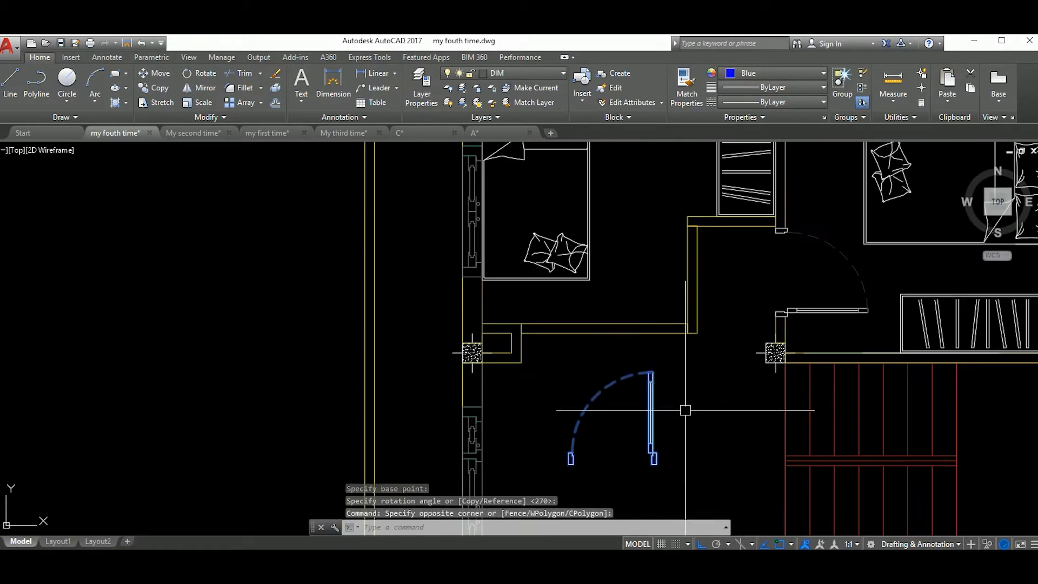
Move the rotated door up into the new bedroom's lower wall, next to the vertical wall stub.
type("m")
key("Return")
scroll(661, 462, "up", 5)
left_click(652, 467)
scroll(657, 462, "down", 5)
scroll(710, 336, "up", 5)
scroll(664, 314, "down", 5)
scroll(682, 454, "up", 5)
Shift the door left along the lower wall, away from the vertical stub, in moves of 50 units.
type("50")
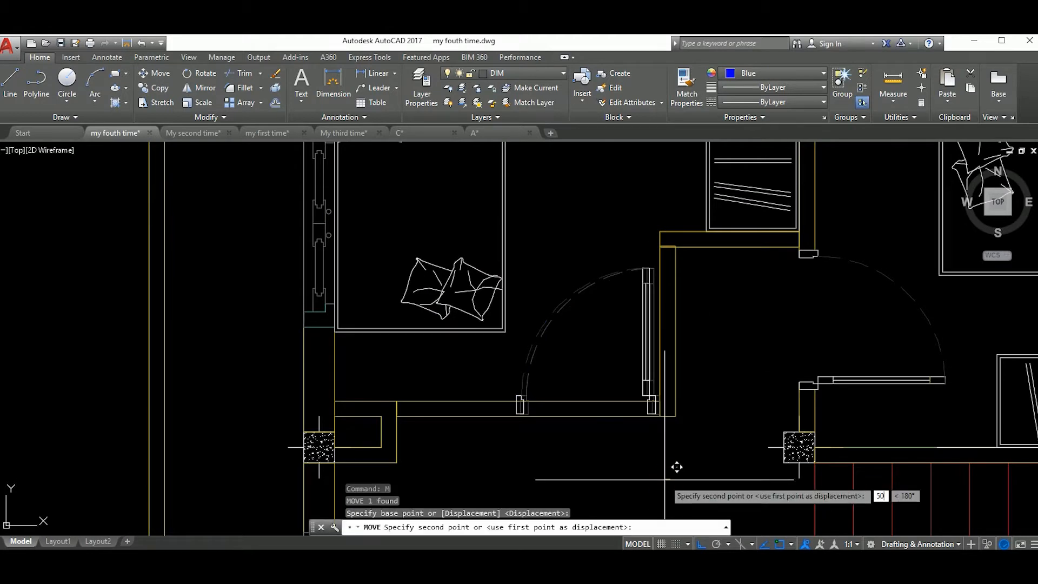
key("Return")
scroll(654, 424, "up", 5)
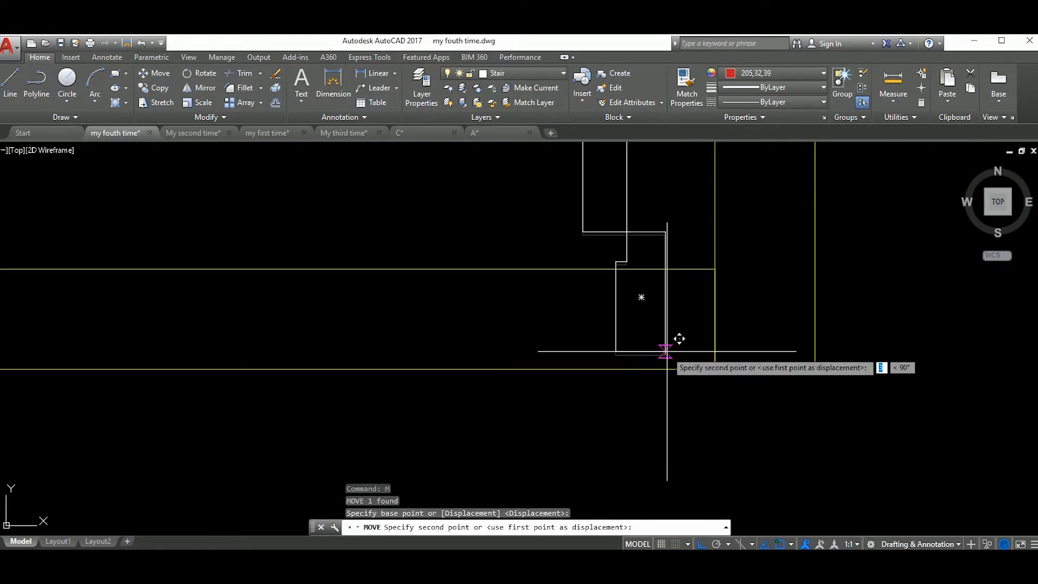
scroll(704, 422, "down", 5)
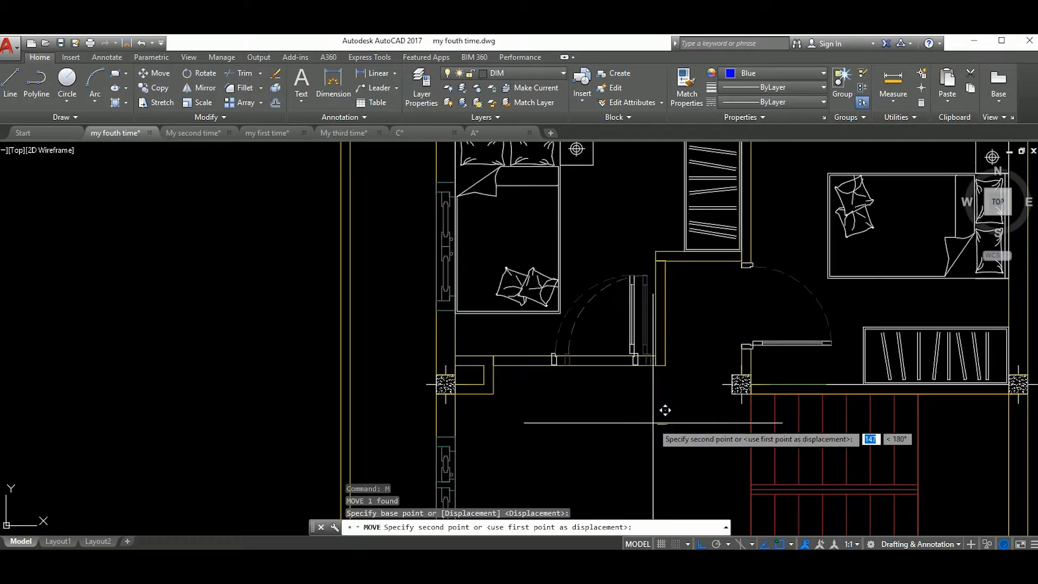
key("Return")
scroll(666, 414, "up", 5)
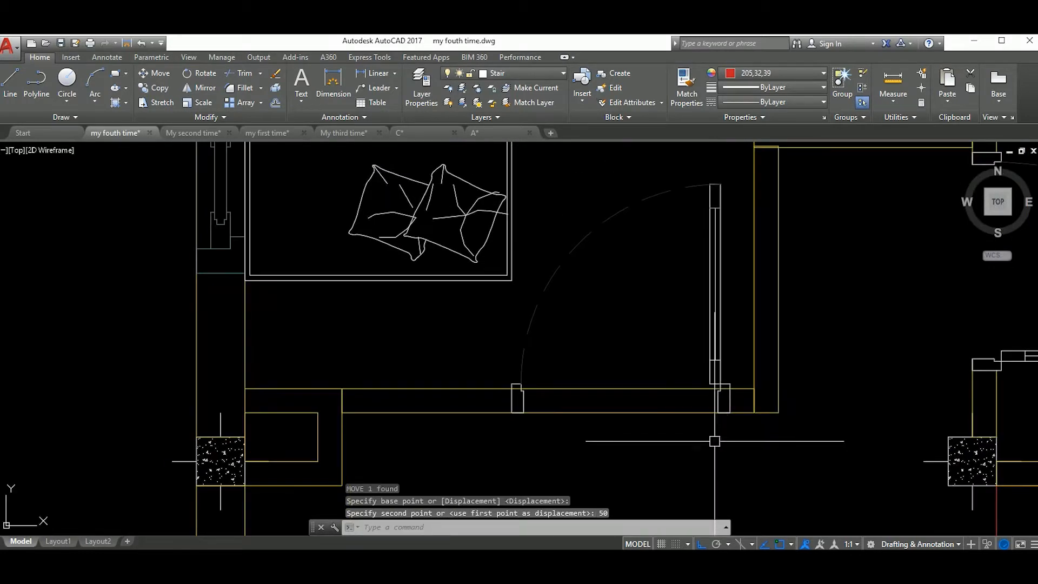
Trim the lower wall at both door jambs and erase the remaining piece between them to open the doorway.
key("Return")
scroll(722, 391, "up", 5)
left_click(724, 394)
scroll(741, 402, "down", 5)
scroll(588, 399, "up", 5)
left_click(653, 399)
scroll(657, 400, "down", 5)
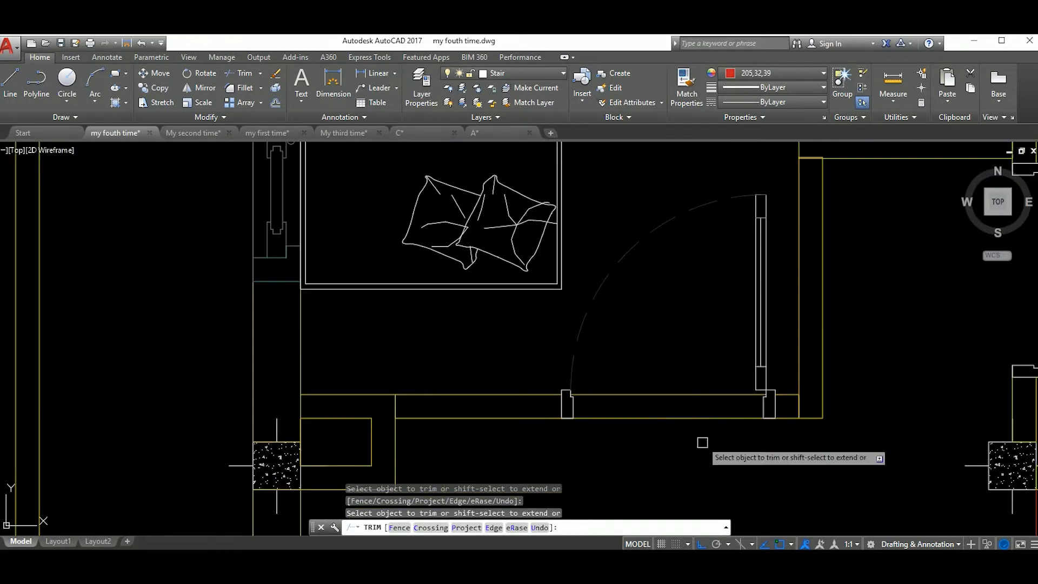
key("Escape")
key("Return")
scroll(700, 428, "down", 5)
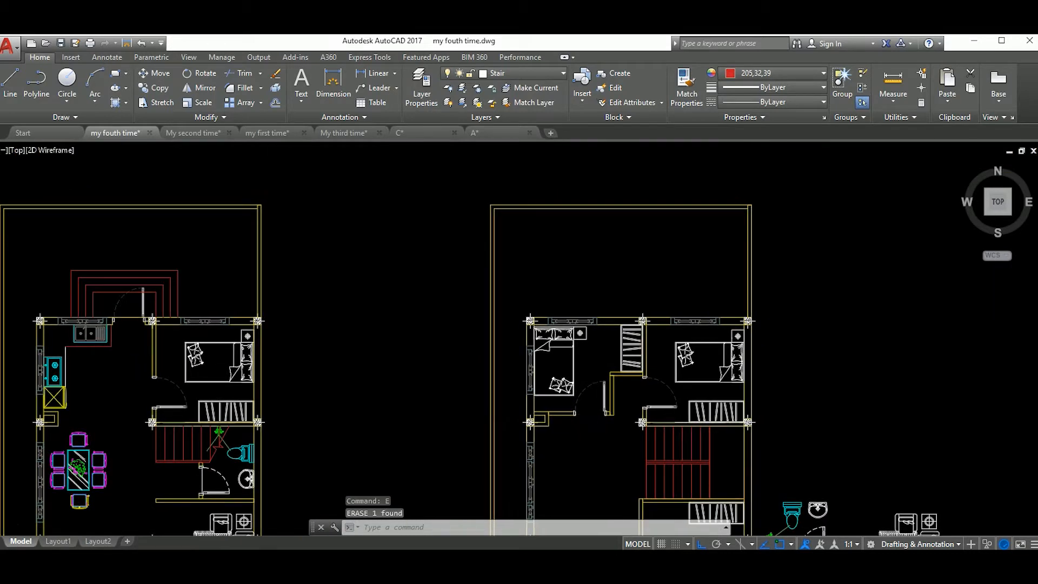
Examine the set-aside furniture and fixtures and compare the ground floor layout with the upper floor's open hall.
scroll(589, 417, "down", 3)
scroll(634, 409, "up", 3)
mouse_move(649, 433)
middle_mouse_down()
mouse_move(709, 433)
mouse_move(595, 433)
middle_mouse_up()
left_click(803, 463)
scroll(751, 432, "up", 5)
middle_click_drag(787, 435, 785, 427)
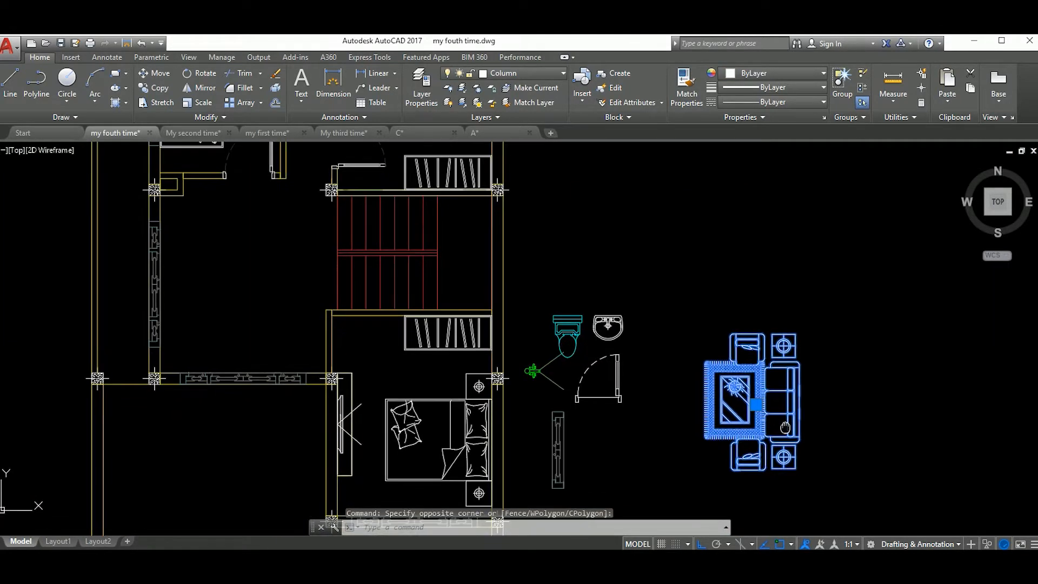
scroll(785, 426, "up", 2)
middle_click_drag(708, 431, 730, 413)
scroll(730, 413, "down", 2)
middle_click_drag(218, 233, 607, 354)
scroll(607, 355, "down", 2)
scroll(626, 373, "down", 2)
scroll(741, 444, "up", 2)
key("Escape")
mouse_move(502, 352)
middle_mouse_down()
mouse_move(684, 389)
mouse_move(679, 375)
middle_mouse_up()
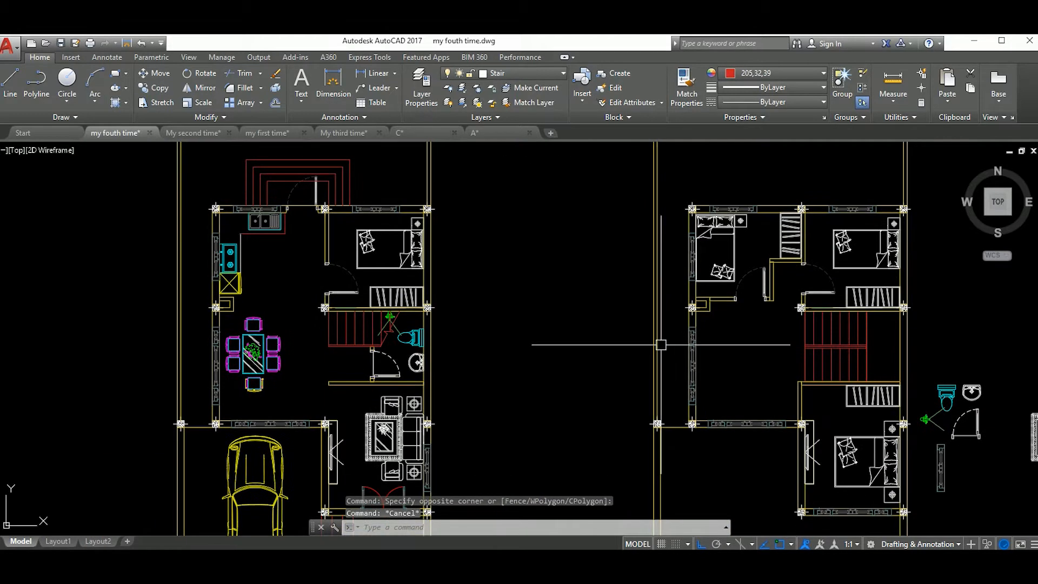
scroll(808, 374, "up", 2)
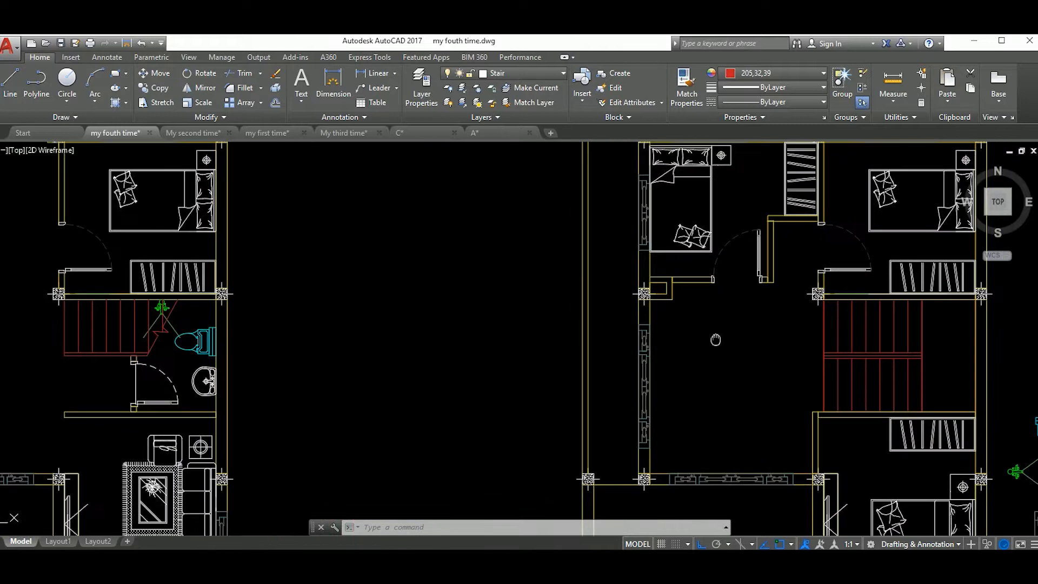
scroll(727, 341, "up", 2)
middle_click_drag(733, 340, 677, 354)
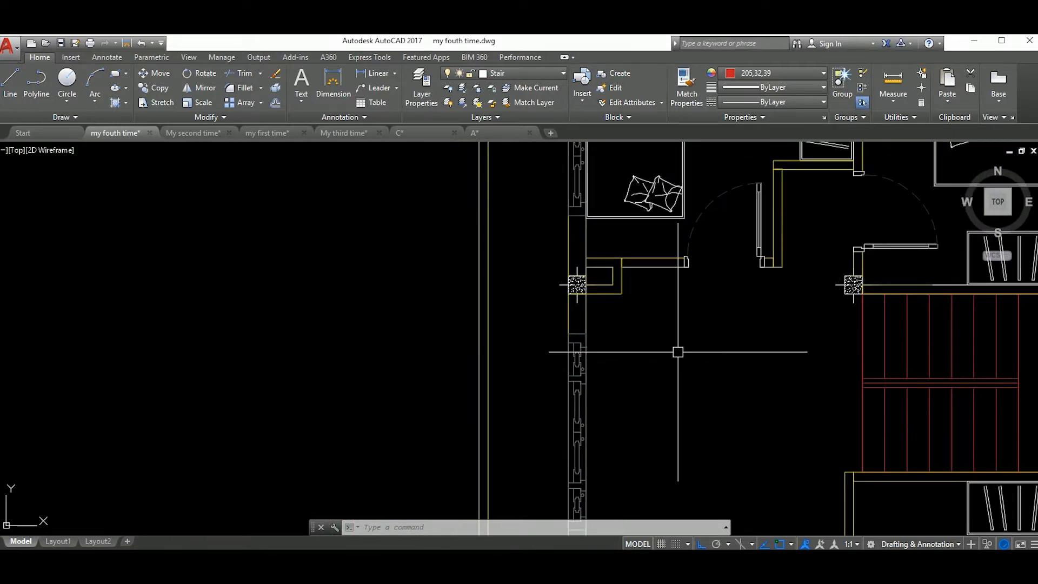
scroll(671, 303, "up", 2)
type("l")
key("Return")
key("Escape")
Copy the vertical wall stub beside the new door to below the lower wall, at the door's left jamb.
scroll(677, 347, "down", 2)
type("co")
key("Return")
scroll(780, 240, "up", 4)
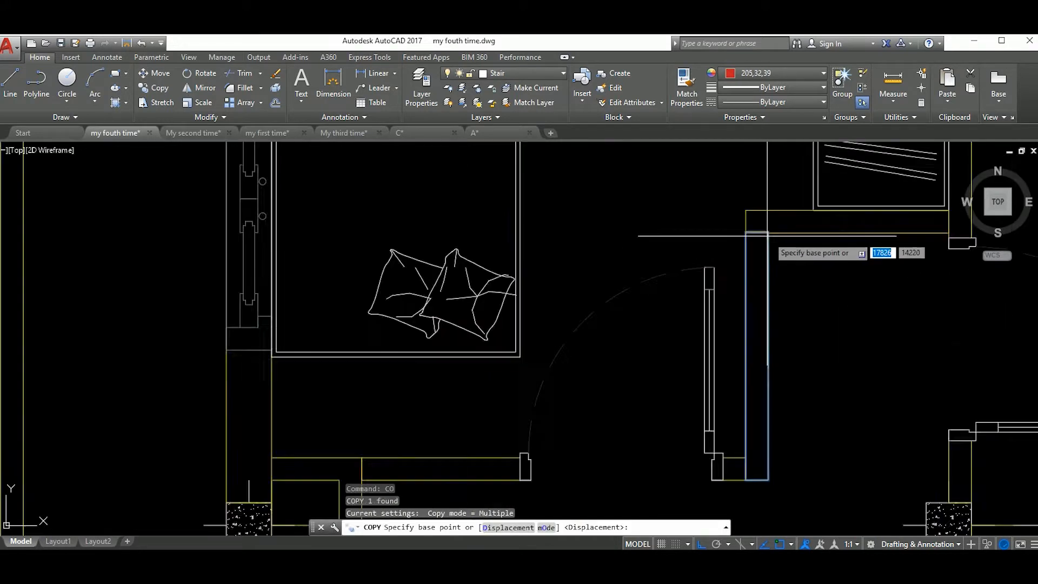
left_click(771, 236)
scroll(758, 270, "down", 4)
scroll(646, 380, "up", 5)
key("Escape")
scroll(741, 288, "down", 4)
Move the copied vertical wall 50 units to the left, clear of the door jamb.
left_click(750, 344)
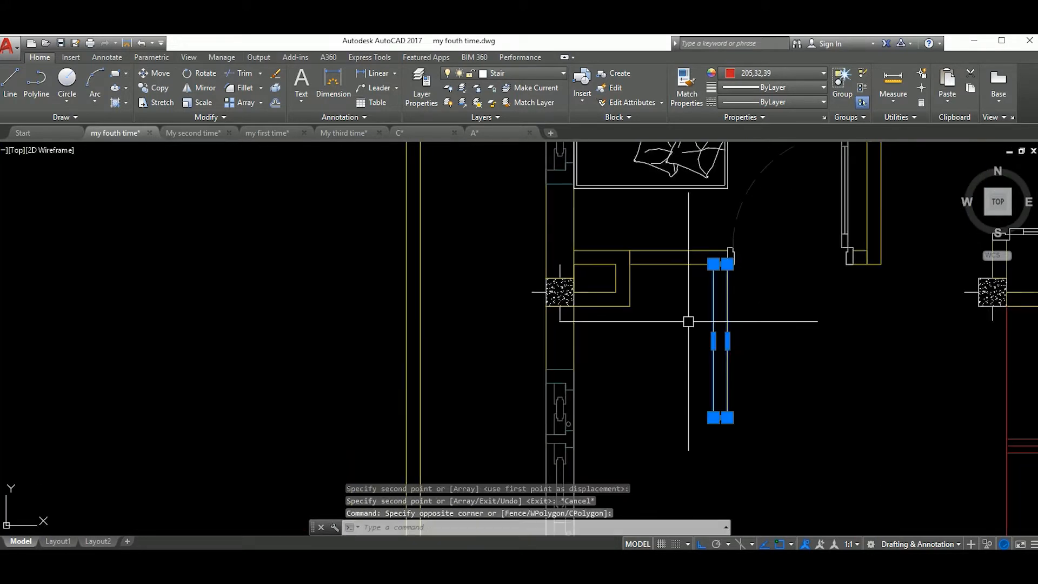
type("m")
key("Return")
left_click(788, 338)
key("Return")
mouse_move(768, 334)
middle_mouse_down()
mouse_move(777, 250)
mouse_move(765, 342)
middle_mouse_up()
Copy the new vertical wall segment and rotate the copy a quarter turn to make it horizontal.
left_click(776, 334)
left_click(725, 319)
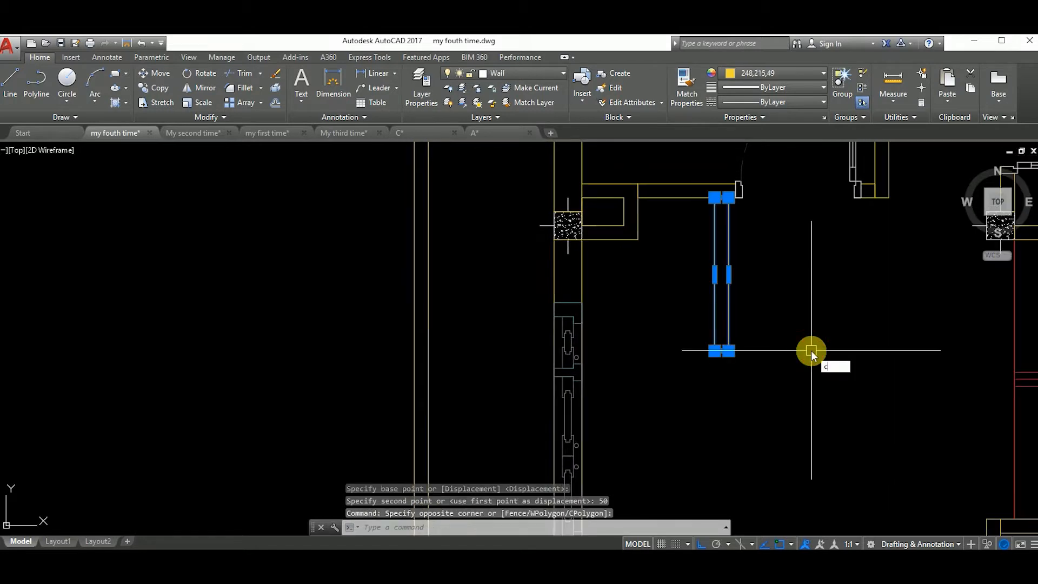
type("co")
key("Return")
left_click(811, 350)
middle_click_drag(802, 469, 795, 403)
left_click(795, 403)
key("Escape")
left_click(792, 401)
left_click(715, 373)
left_click(808, 345)
Move the horizontal wall segment to the lower end of the new vertical wall, aligning their right-hand corners.
scroll(816, 346, "down", 2)
left_click(825, 439)
left_click(780, 366)
type("m")
key("Return")
scroll(847, 402, "up", 2)
left_click(845, 399)
scroll(695, 221, "up", 2)
left_click(719, 304)
Move the window of the hall's left outer wall out of the wall to outside the plan.
scroll(761, 395, "down", 4)
middle_click_drag(746, 427, 730, 338)
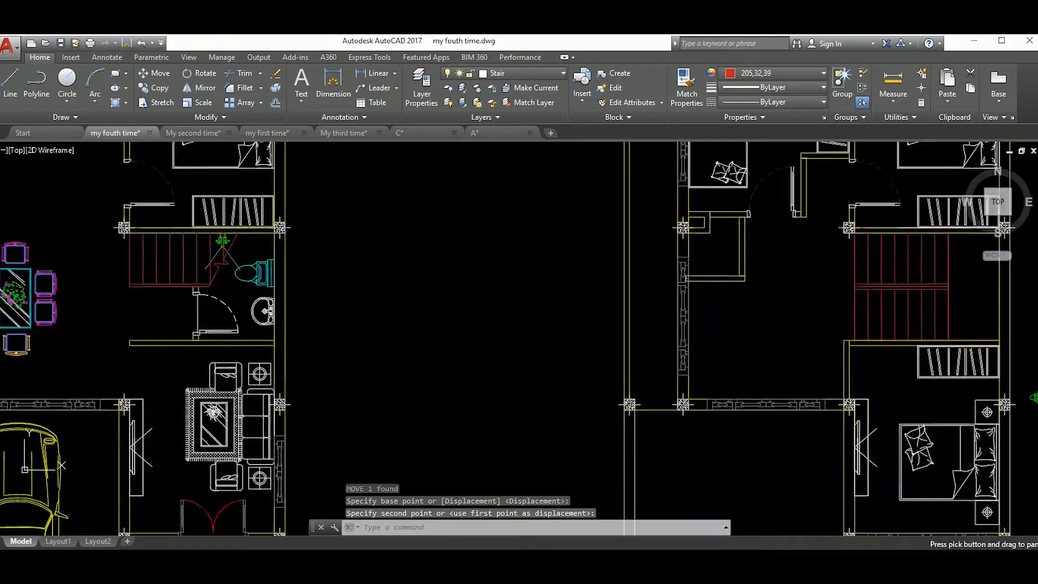
scroll(678, 378, "up", 3)
left_click(686, 379)
type("m")
key("Return")
left_click(772, 342)
left_click(494, 339)
Stretch the left end of the horizontal wall back to the inner face of the outer wall.
scroll(539, 326, "down", 3)
scroll(584, 352, "up", 4)
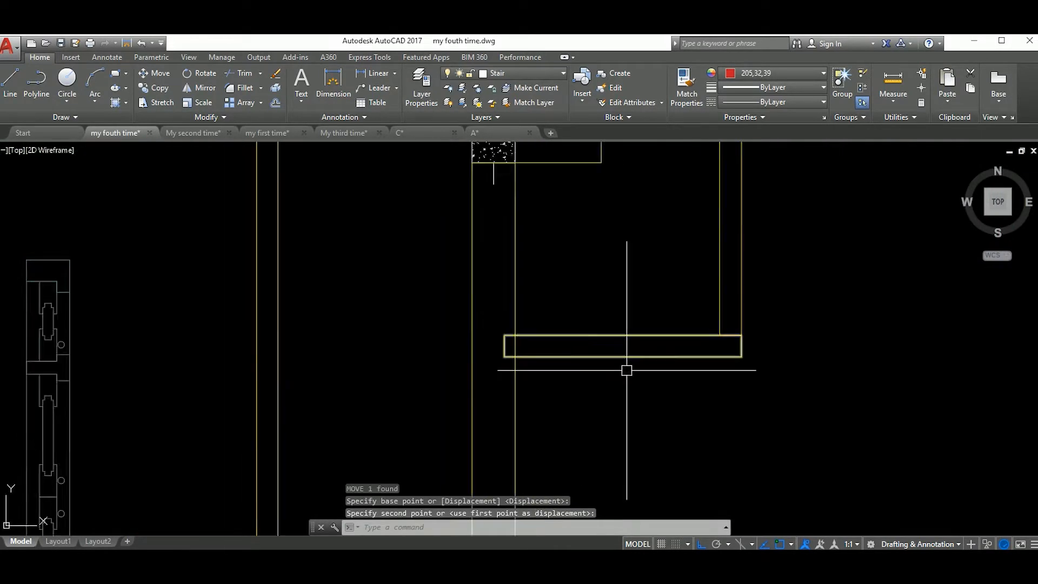
left_click(610, 378)
left_click(581, 318)
scroll(500, 347, "up", 5)
left_click(522, 345)
left_click(592, 345)
scroll(591, 345, "down", 4)
middle_click_drag(819, 367, 738, 349)
key("Escape")
Move the toilet into the small room below the new bedroom, against its upper wall.
scroll(778, 363, "down", 1)
scroll(746, 400, "down", 2)
scroll(740, 348, "up", 4)
scroll(750, 340, "down", 4)
scroll(779, 326, "up", 4)
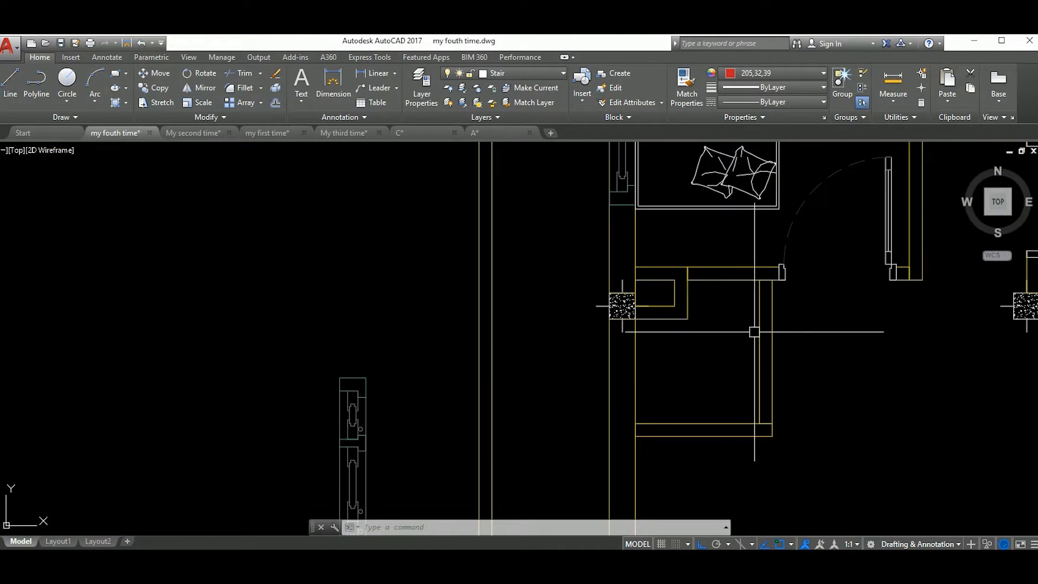
scroll(754, 332, "down", 6)
scroll(923, 426, "up", 2)
left_click(864, 378)
type("m")
scroll(885, 374, "up", 4)
left_click(885, 376)
scroll(881, 374, "down", 6)
middle_click_drag(700, 308, 900, 382)
scroll(763, 342, "up", 6)
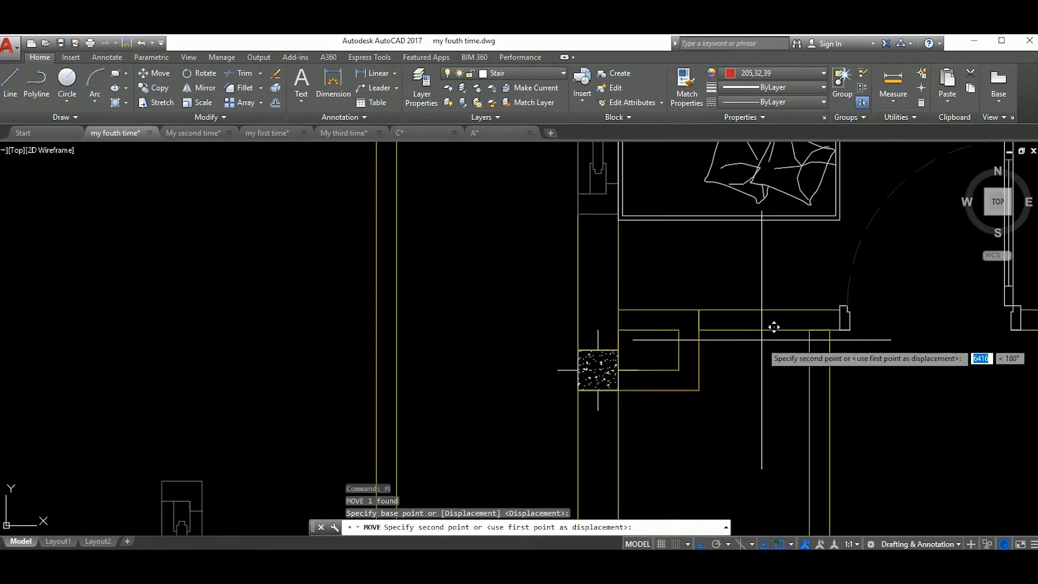
left_click(764, 331)
Rotate the toilet a quarter turn so its bowl faces right and its tank is on the left.
scroll(757, 336, "down", 4)
scroll(784, 389, "up", 2)
mouse_move(784, 388)
middle_mouse_down()
mouse_move(809, 362)
mouse_move(842, 360)
mouse_move(797, 373)
middle_mouse_up()
left_click(781, 324)
scroll(826, 361, "down", 2)
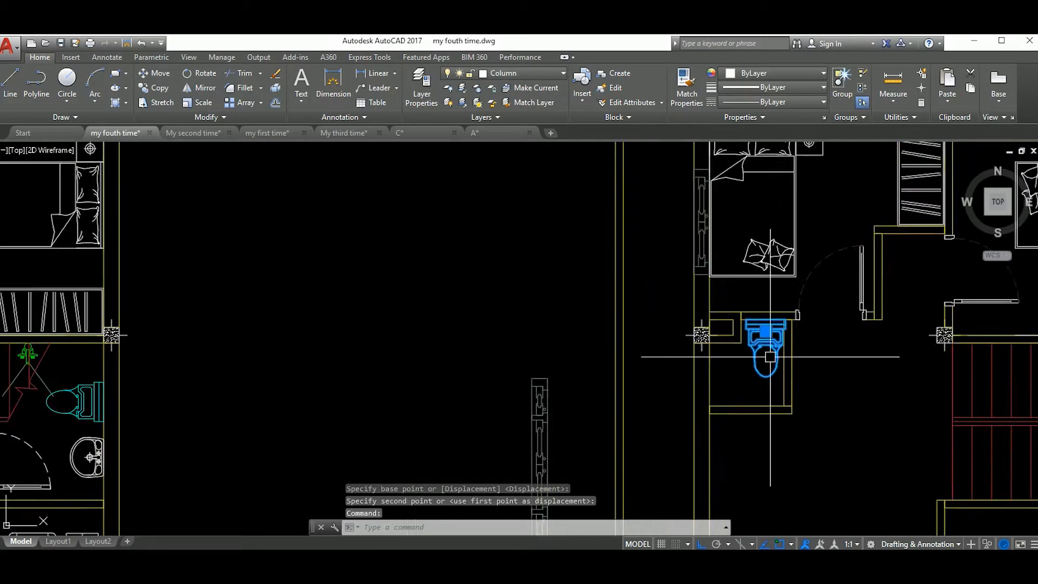
scroll(773, 373, "up", 2)
type("o")
left_click(853, 373)
left_click(854, 346)
Move the small room's lower horizontal wall down by 500 units.
middle_click_drag(871, 409, 886, 362)
left_click(753, 405)
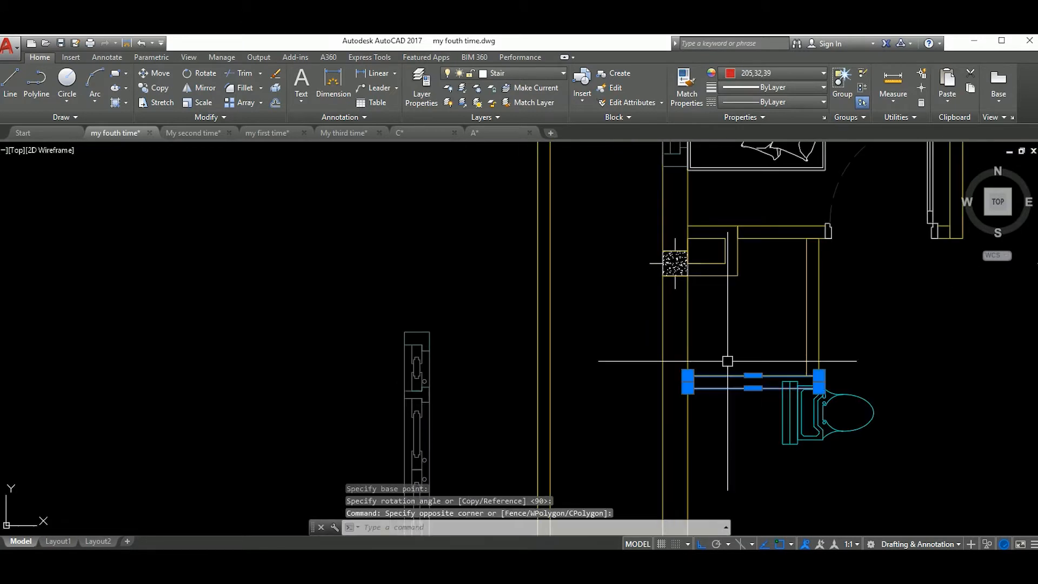
left_click(744, 384)
type("m")
left_click(910, 370)
type("500")
scroll(876, 366, "down", 2)
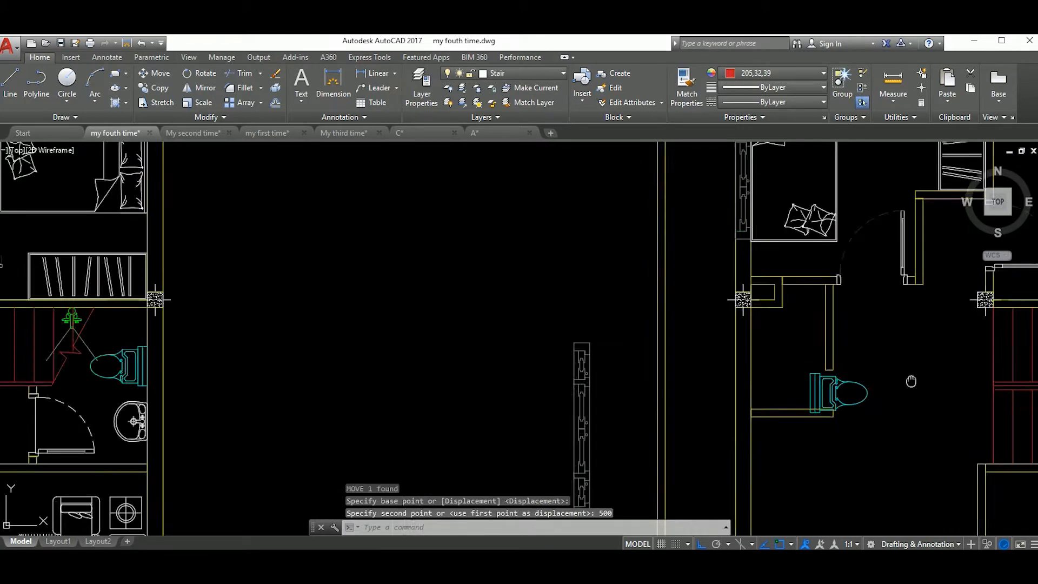
Move the toilet left so its tank sits against the inner face of the outer wall.
scroll(879, 410, "up", 2)
left_click(876, 403)
left_click(851, 362)
type("m")
left_click(769, 383)
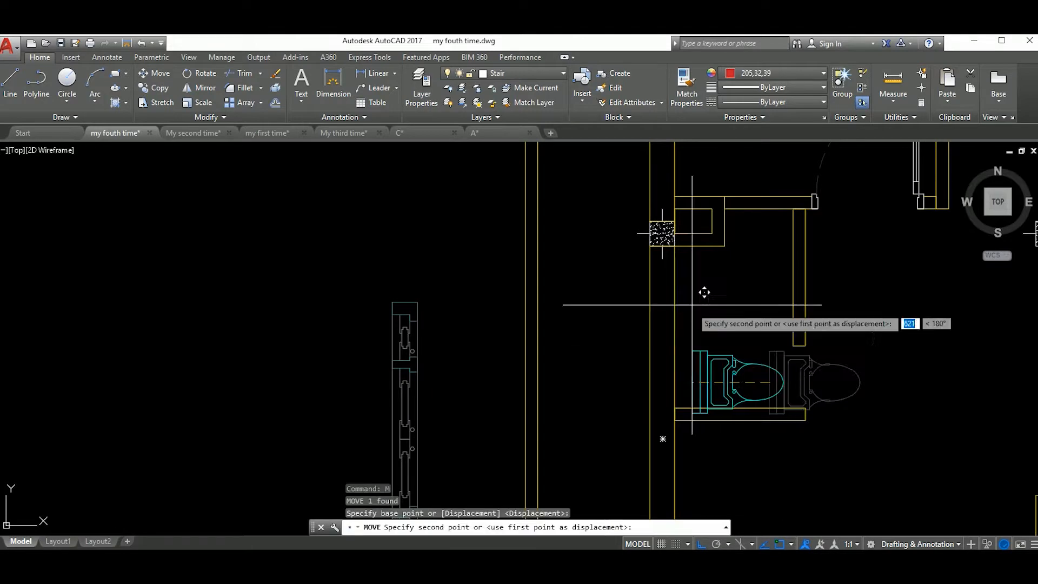
left_click(675, 282)
middle_click_drag(718, 293, 716, 330)
scroll(717, 346, "down", 2)
scroll(728, 345, "up", 4)
scroll(727, 348, "down", 2)
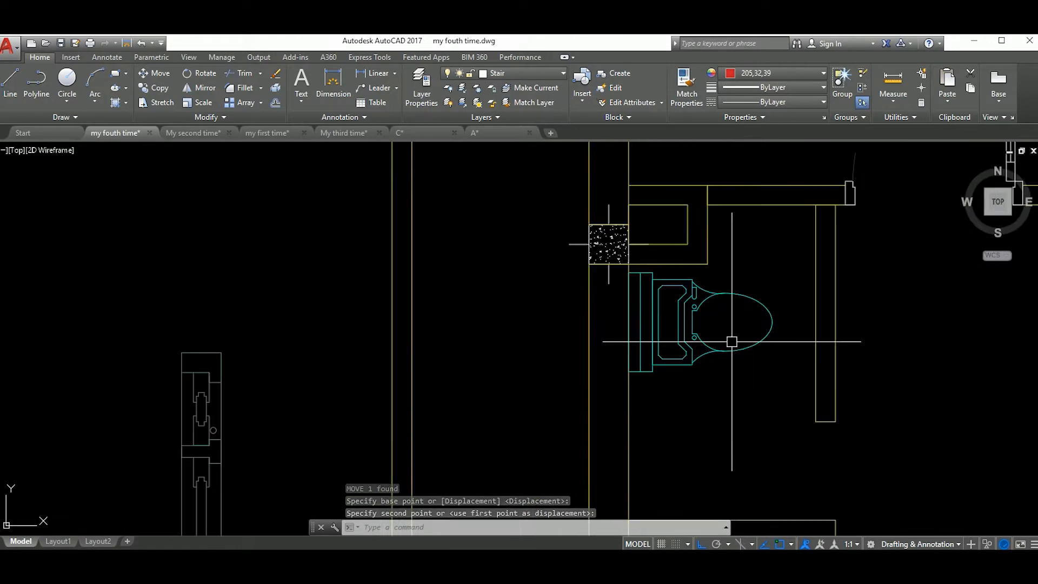
Move the toilet down along the outer wall, away from the column.
scroll(710, 388, "up", 2)
left_click(795, 351)
left_click(767, 309)
type("m")
left_click(901, 328)
left_click(895, 436)
scroll(765, 329, "down", 4)
scroll(795, 387, "up", 2)
scroll(800, 387, "down", 2)
mouse_move(841, 381)
middle_mouse_down()
mouse_move(812, 369)
mouse_move(790, 380)
middle_mouse_up()
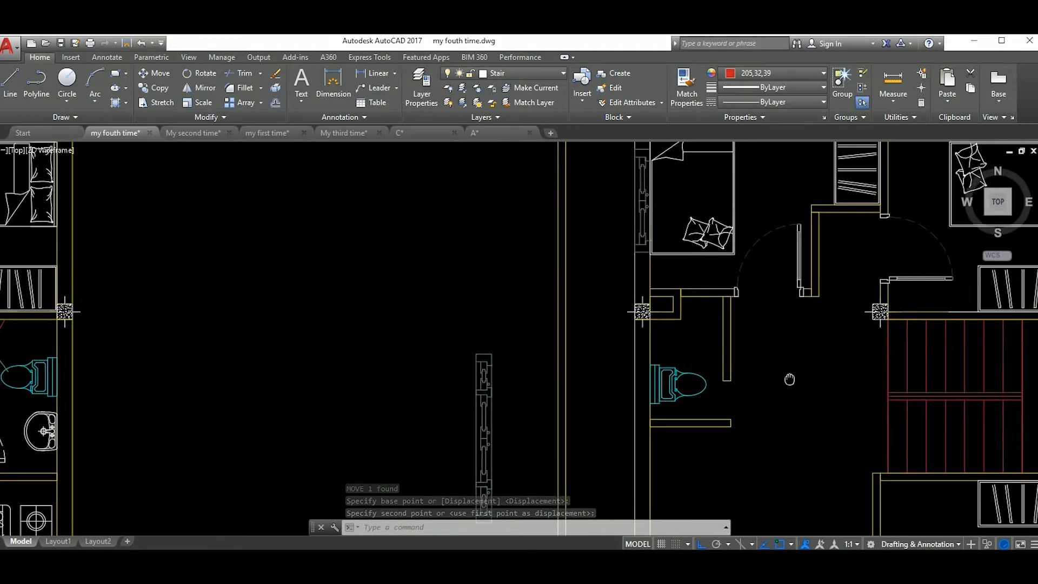
Move the small room's vertical wall right so its outer face aligns with the end of the upper horizontal wall.
scroll(925, 399, "down", 5)
scroll(817, 306, "up", 7)
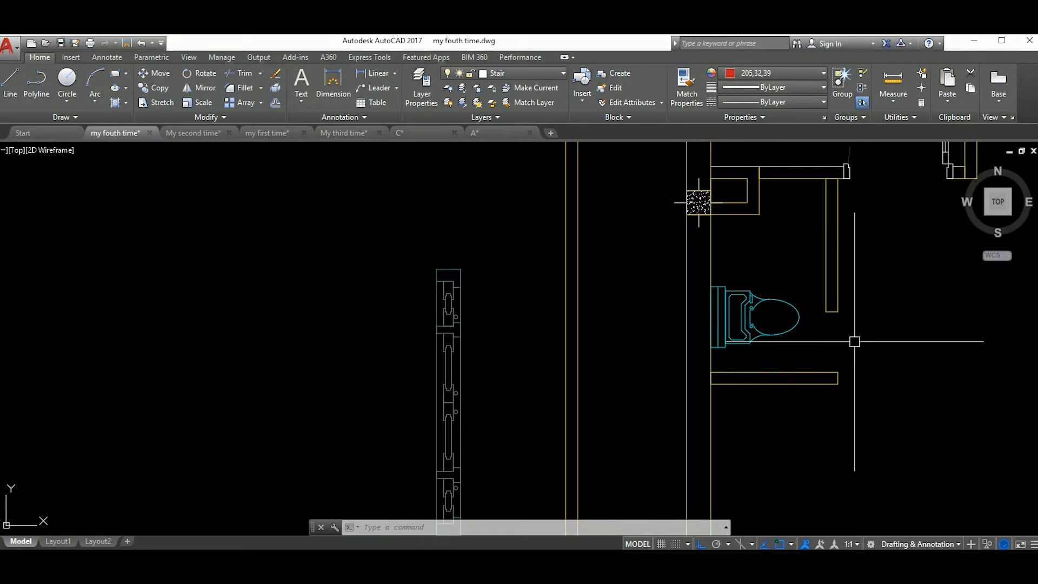
type("m")
key("Return")
middle_click_drag(893, 198, 712, 241)
scroll(838, 195, "up", 8)
left_click(778, 236)
left_click(816, 237)
scroll(695, 249, "down", 6)
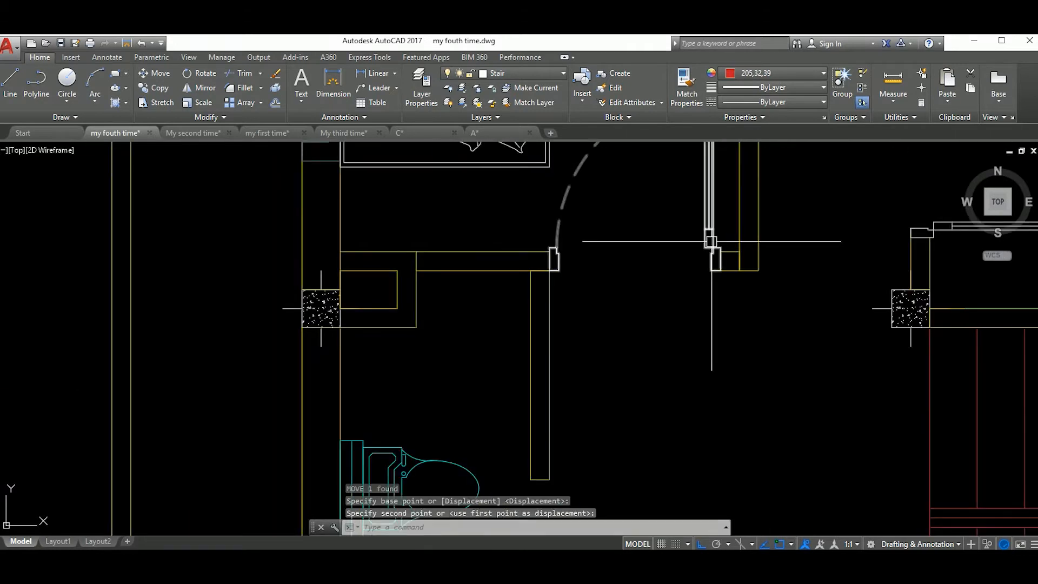
Erase the short wall piece beside the new bedroom's door and move the door right against the vertical wall.
left_click(730, 265)
key("Escape")
scroll(728, 262, "up", 4)
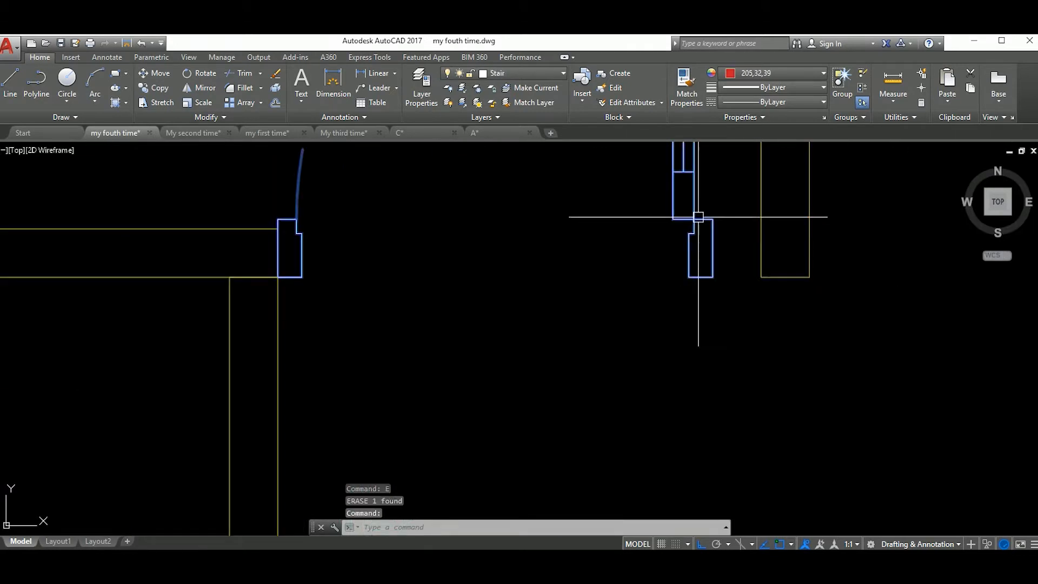
left_click(713, 219)
left_click(761, 219)
middle_click_drag(576, 270, 821, 281)
Stretch the right end of the small room's upper horizontal wall to the door jamb.
left_click(540, 289)
left_click(545, 288)
left_click(571, 288)
left_click(524, 240)
left_click(572, 240)
key("Escape")
Move the small room's vertical wall right until its outer face lines up with the door jamb.
scroll(631, 227, "down", 5)
left_click(623, 307)
left_click(579, 281)
type("m")
key("space")
scroll(611, 243, "up", 5)
left_click(586, 245)
left_click(635, 243)
Stretch the right end of the small room's lower horizontal wall outward by 100 units.
scroll(635, 244, "down", 10)
middle_click_drag(638, 305, 626, 316)
scroll(633, 341, "up", 4)
scroll(656, 331, "up", 2)
left_click(653, 338)
left_click(574, 380)
scroll(631, 366, "up", 6)
left_click(632, 367)
type("100")
key("Return")
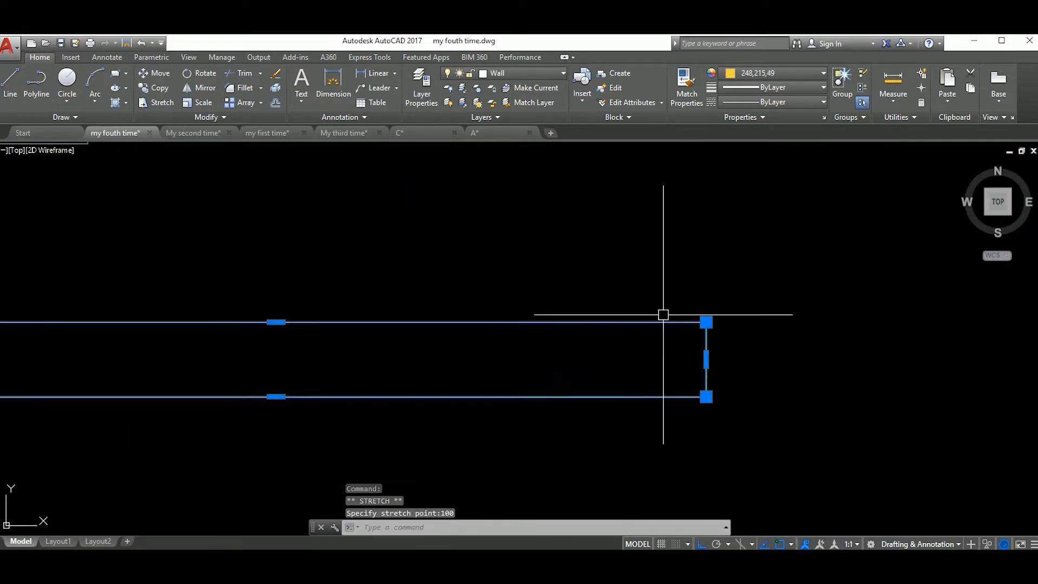
key("Escape")
Rotate the toilet a quarter turn so its bowl faces down and its tank is on top.
scroll(703, 344, "down", 5)
scroll(568, 319, "up", 3)
left_click(612, 342)
left_click(582, 311)
type("ro")
key("Return")
left_click(724, 322)
left_click(727, 359)
Move the toilet into the small room with its tank against the upper wall and shift it slightly left.
left_click(714, 206)
middle_click_drag(745, 275, 722, 353)
type("m")
key("Return")
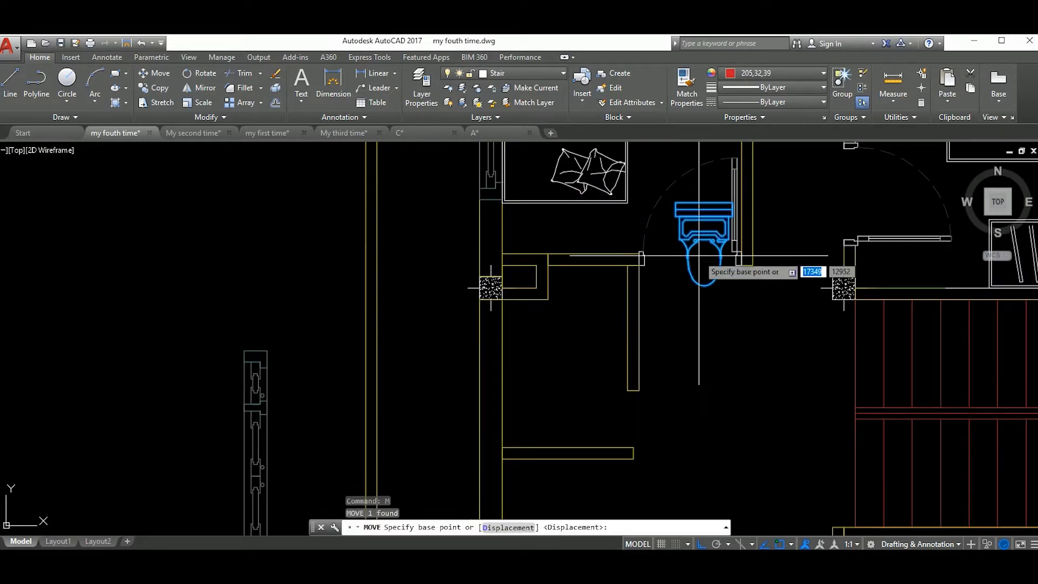
left_click(703, 202)
left_click(594, 265)
scroll(653, 293, "up", 2)
middle_click_drag(647, 307, 742, 307)
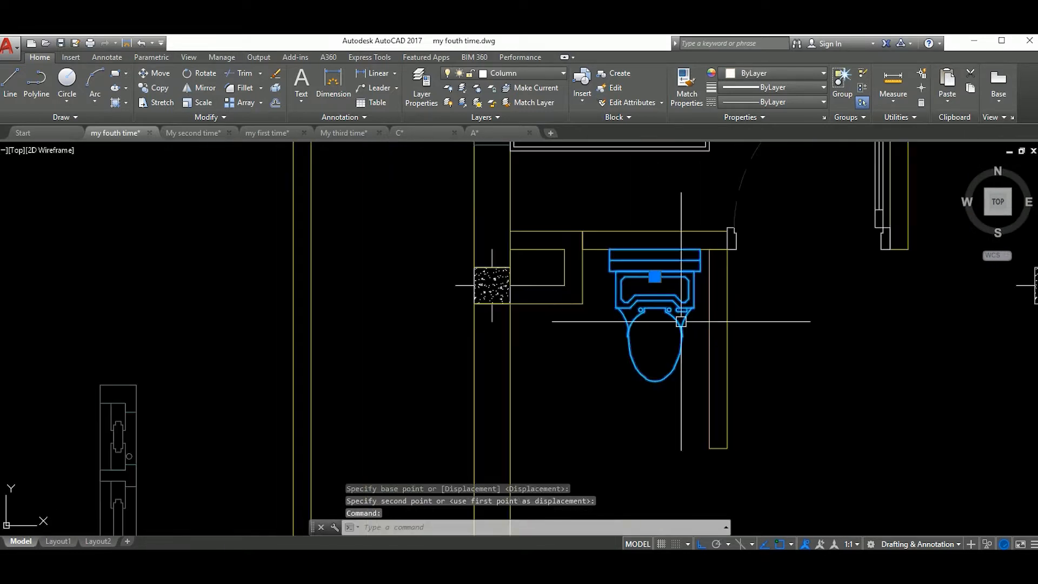
key("Return")
left_click(808, 342)
left_click(802, 342)
Stretch the lower end of the small room's vertical wall down to the upper face of the lower horizontal wall.
scroll(742, 353, "down", 5)
scroll(606, 313, "up", 5)
left_click(616, 304)
left_click(566, 268)
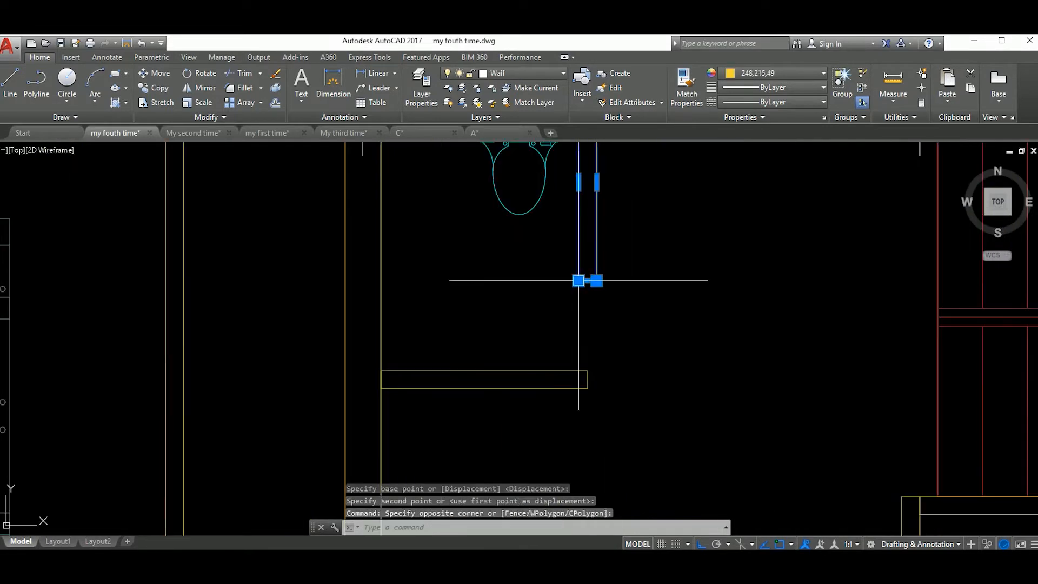
scroll(583, 369, "up", 4)
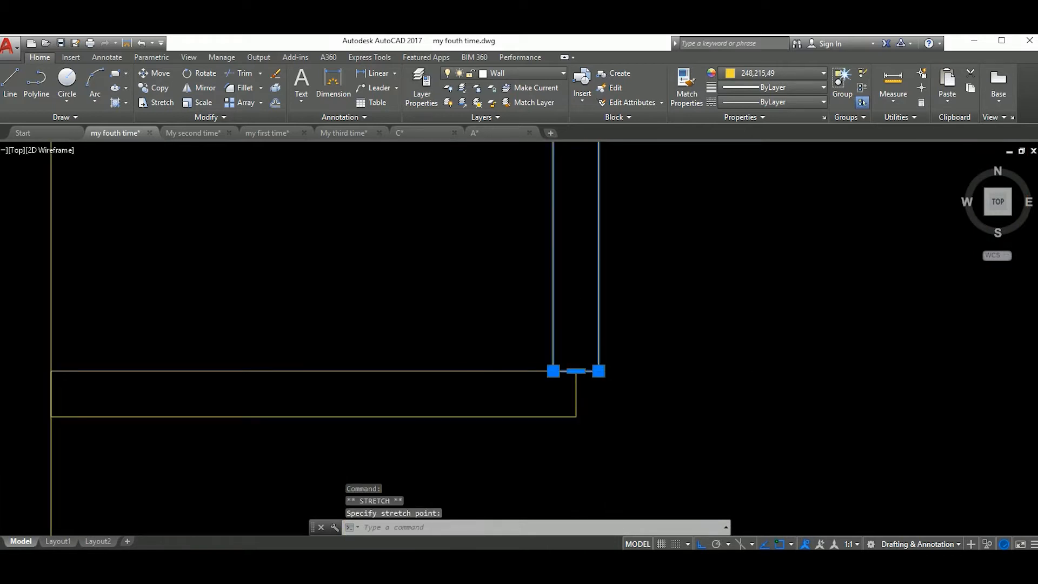
key("Escape")
Move the spare washbasin from beside the upper floor plan to the small room's outer wall.
scroll(621, 373, "down", 5)
scroll(726, 336, "up", 4)
key("m")
key("Return")
left_click(708, 290)
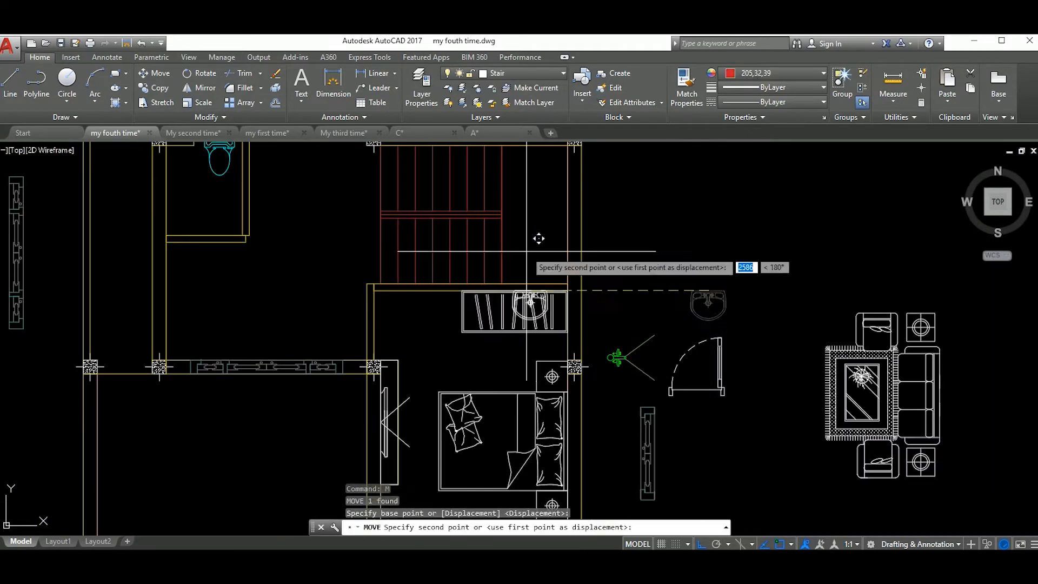
scroll(703, 288, "down", 3)
scroll(411, 233, "up", 7)
left_click(466, 256)
key("Escape")
Rotate the washbasin a quarter turn so its bowl faces right and its tap is on the left.
left_click(523, 285)
left_click(490, 295)
type("ro")
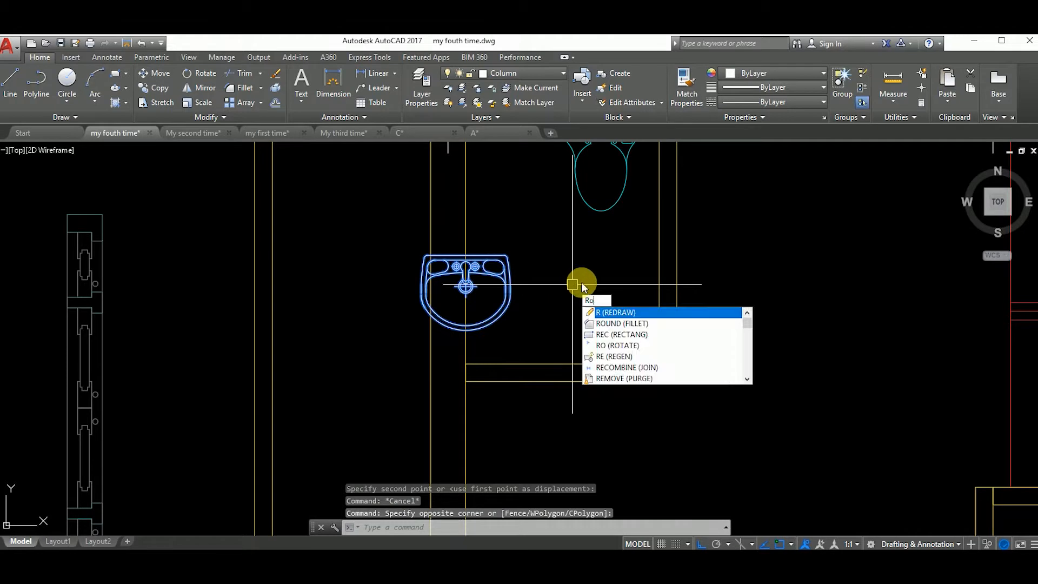
key("Return")
left_click(580, 281)
left_click(579, 202)
Move the washbasin up into the space between the toilet and the small room's lower wall.
left_click(596, 354)
scroll(599, 357, "down", 2)
middle_click_drag(600, 358, 625, 398)
key("m")
key("Return")
left_click(733, 414)
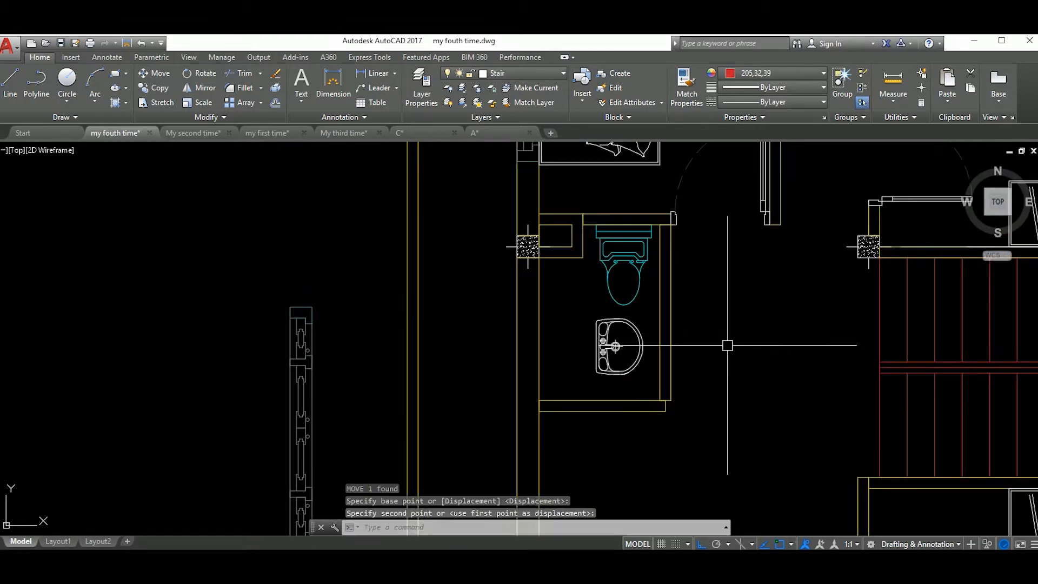
left_click(730, 341)
Move the washbasin left so its back sits against the inner face of the outer wall.
scroll(613, 368, "up", 5)
left_click(664, 389)
left_click(593, 352)
key("m")
key("Return")
left_click(570, 253)
middle_click_drag(498, 235, 714, 352)
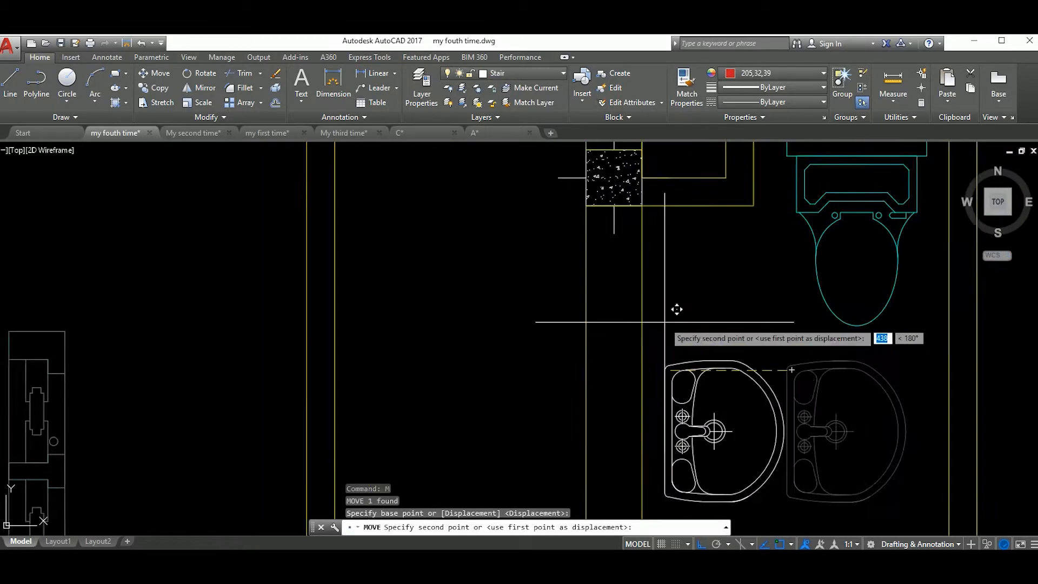
left_click(641, 337)
scroll(670, 355, "down", 5)
scroll(732, 413, "up", 3)
middle_click_drag(732, 413, 646, 349)
scroll(619, 346, "down", 2)
Move the toilet room's lower horizontal wall down by 500 units.
left_click(623, 387)
left_click(597, 354)
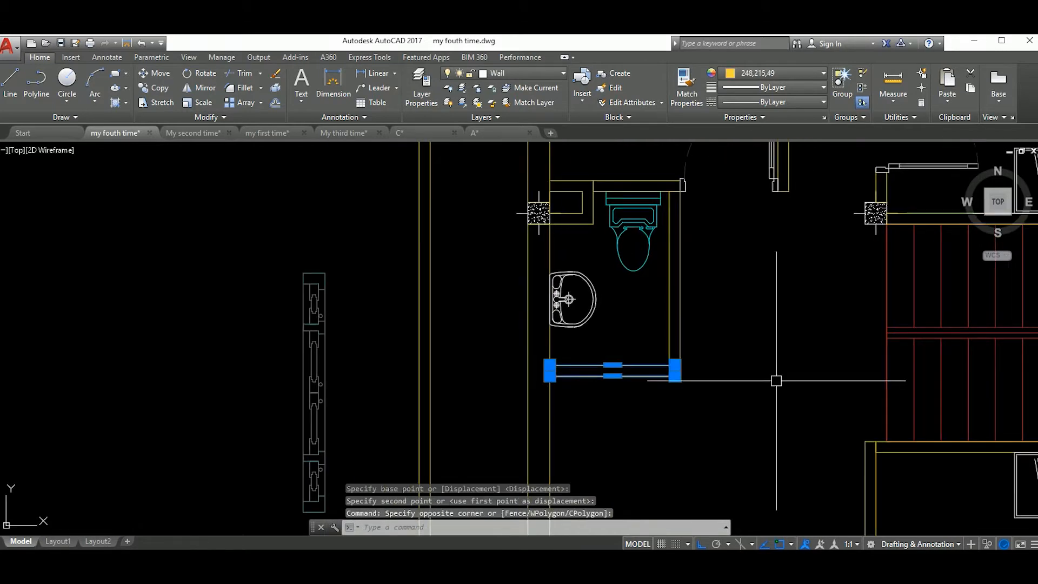
key("m")
key("Return")
left_click(737, 345)
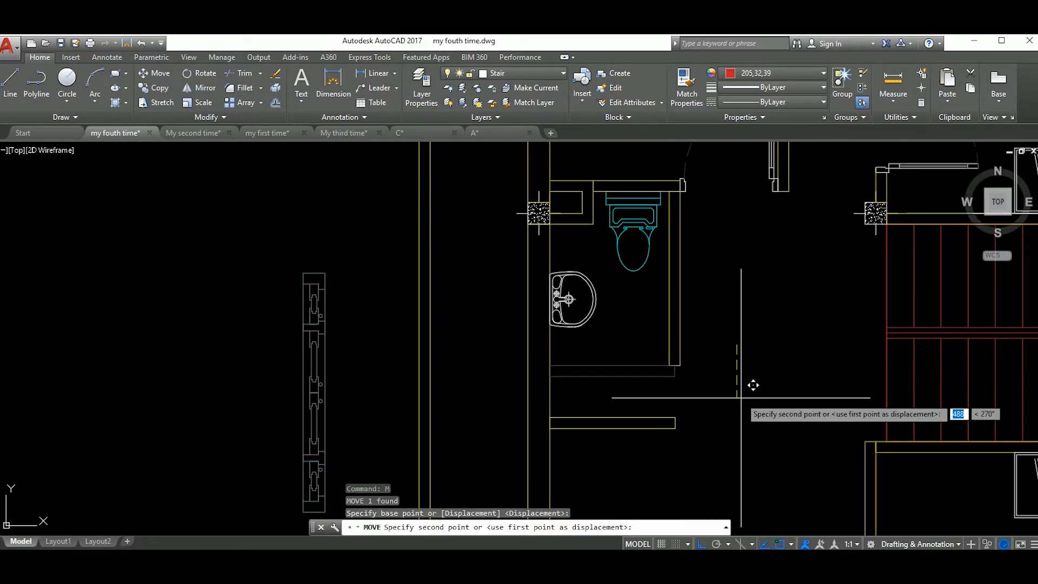
key("Return")
Examine the toilet room's walls and fixtures in relation to the surrounding rooms of the upper floor plan.
scroll(697, 352, "down", 3)
scroll(807, 422, "up", 2)
middle_click_drag(807, 422, 758, 372)
scroll(845, 385, "down", 2)
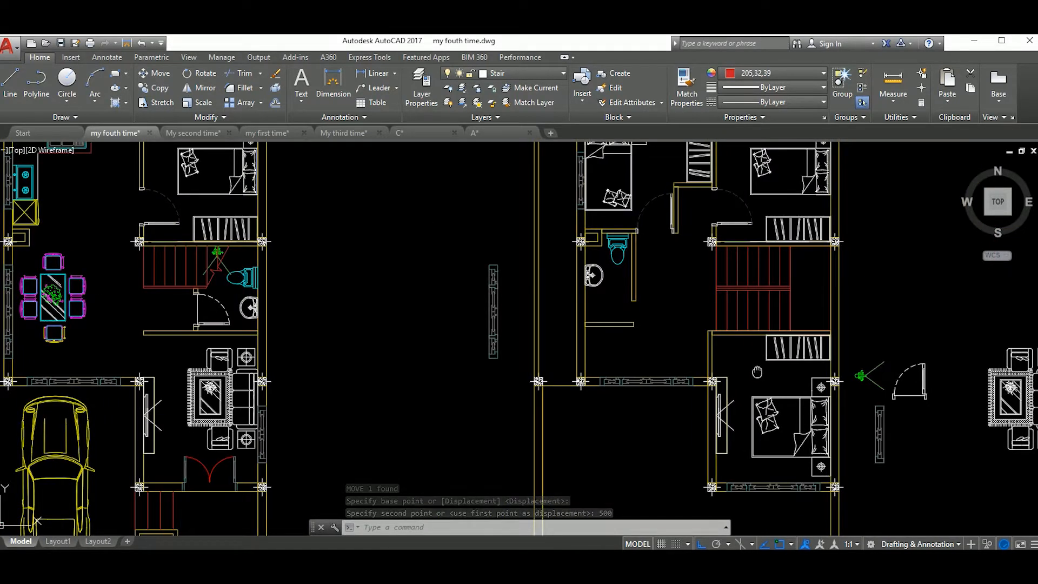
scroll(679, 352, "down", 4)
middle_click_drag(673, 333, 651, 352)
scroll(651, 353, "up", 6)
scroll(621, 400, "up", 2)
middle_click_drag(620, 401, 666, 378)
scroll(735, 354, "down", 2)
middle_click_drag(735, 353, 688, 414)
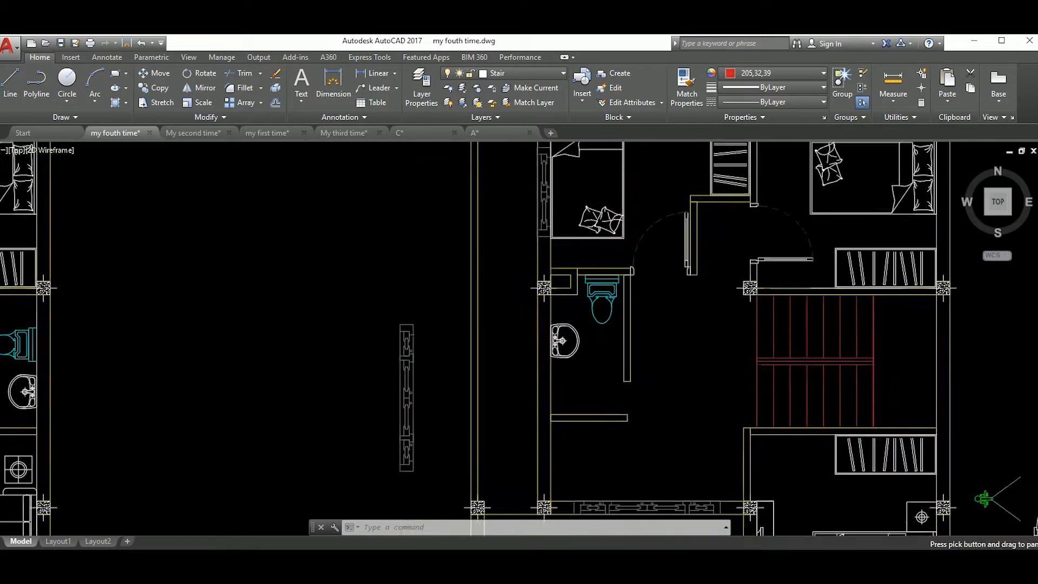
Explode the spare living-room furniture set beside the upper floor plan.
scroll(688, 414, "down", 4)
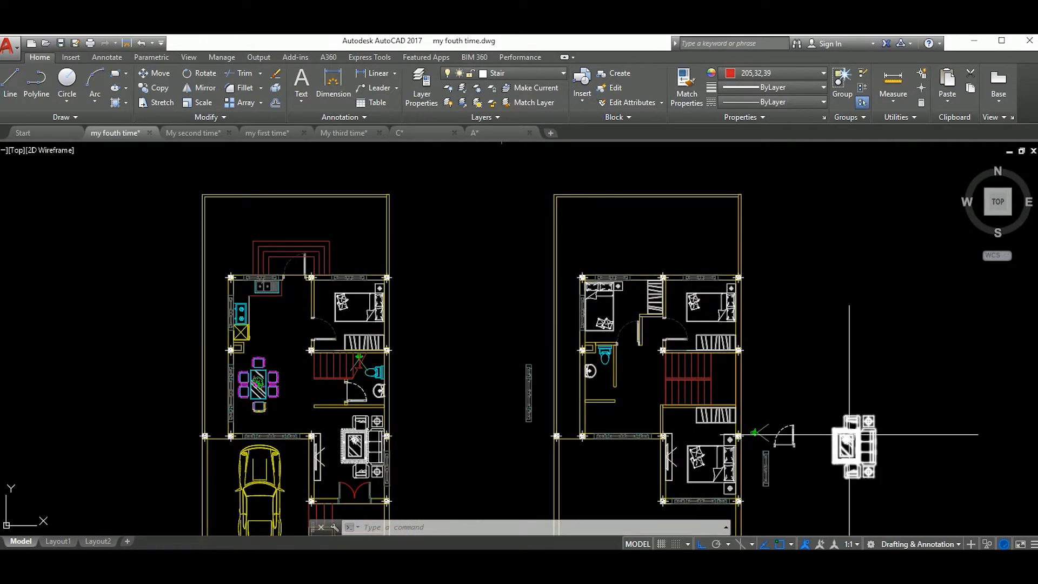
middle_click_drag(847, 432, 800, 412)
left_click(887, 447)
left_click(821, 392)
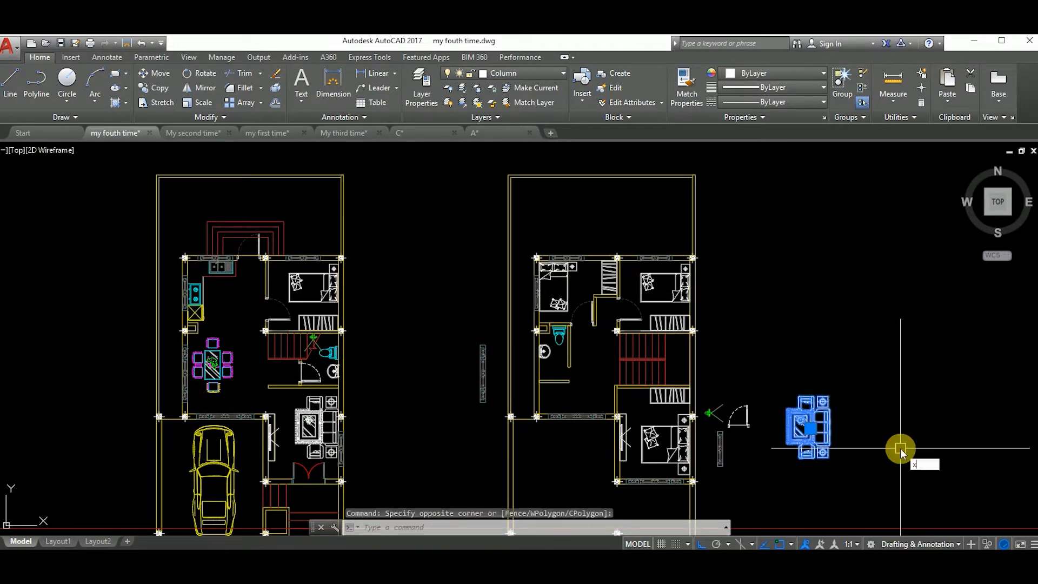
key("Return")
key("Escape")
key("Escape")
key("Escape")
Move the spare shower into the toilet room, placing its base on the outer wall's inner face below the washbasin.
scroll(567, 395, "up", 5)
middle_click_drag(566, 395, 603, 374)
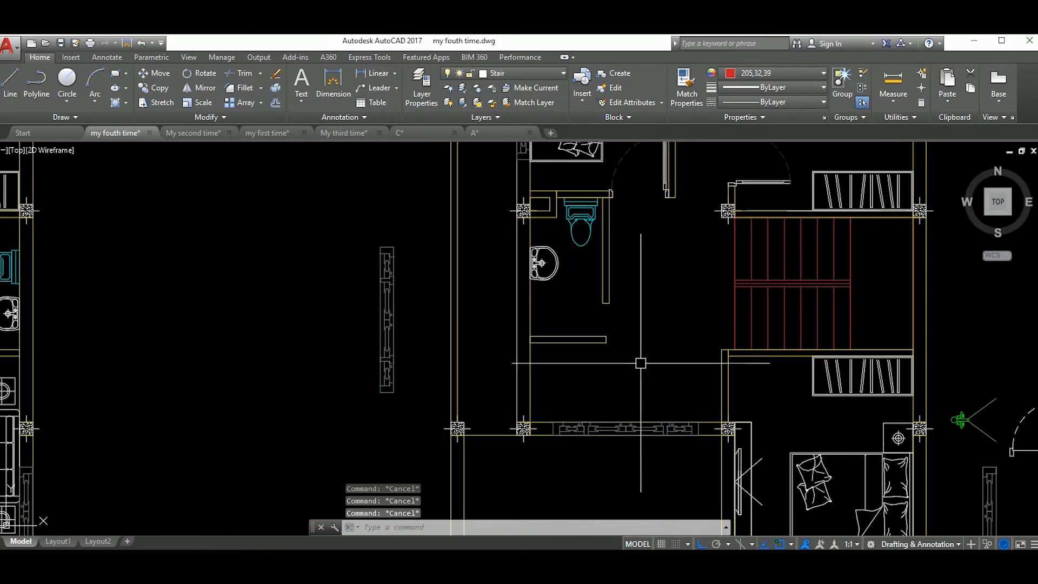
scroll(985, 438, "up", 4)
middle_click_drag(985, 438, 860, 420)
left_click(860, 419)
left_click(778, 320)
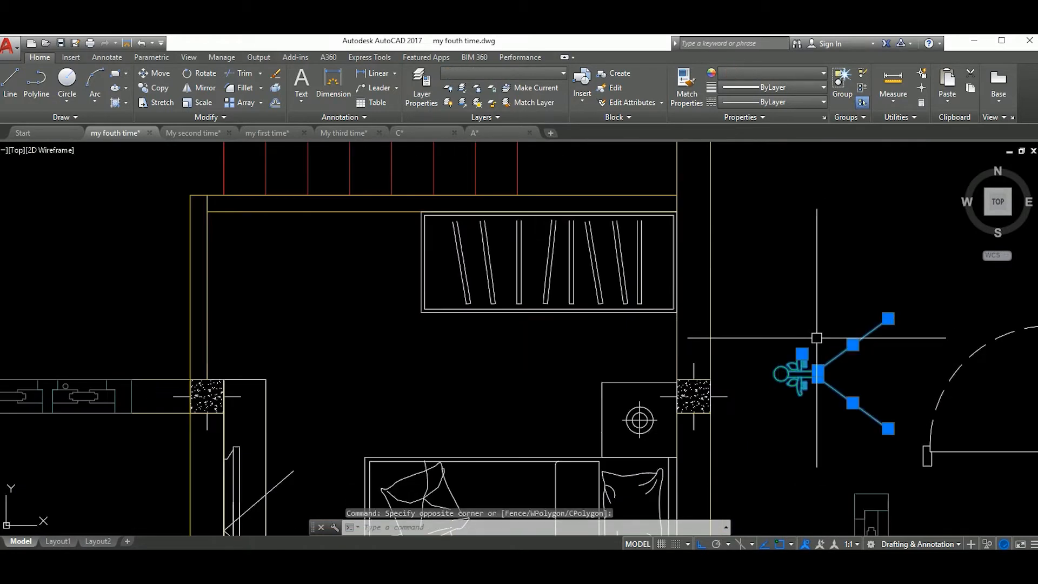
type("m")
scroll(770, 377, "up", 4)
left_click(776, 370)
scroll(726, 372, "down", 6)
middle_click_drag(76, 191, 642, 289)
scroll(643, 288, "up", 2)
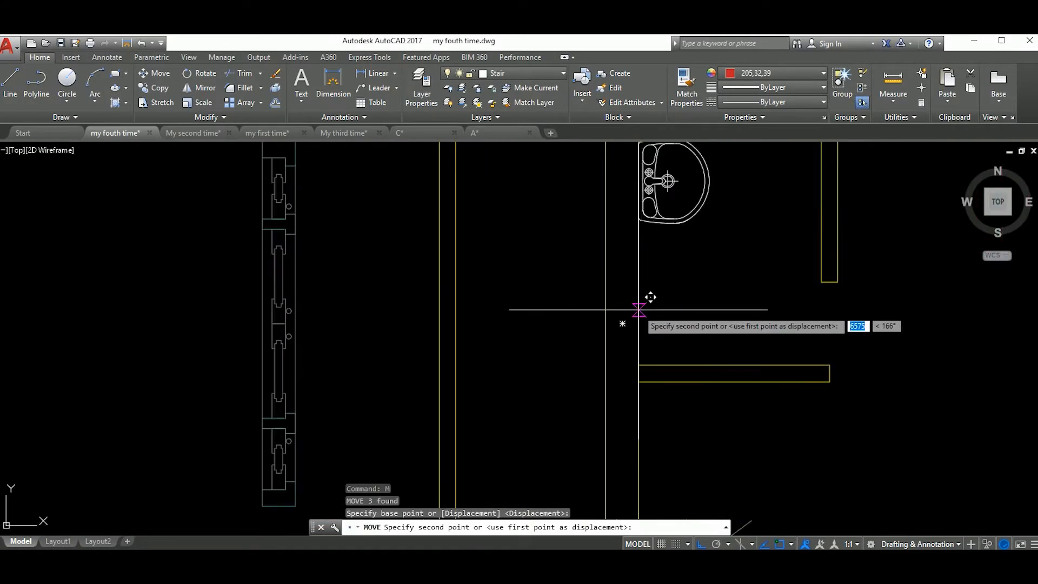
left_click(638, 310)
Stretch the toilet room's right wall down to the lower wall and extend the lower wall to its outer face.
scroll(705, 294, "down", 2)
middle_click_drag(774, 295, 724, 367)
scroll(722, 379, "up", 4)
left_click(709, 366)
key("Escape")
scroll(718, 514, "up", 2)
middle_click_drag(720, 518, 702, 442)
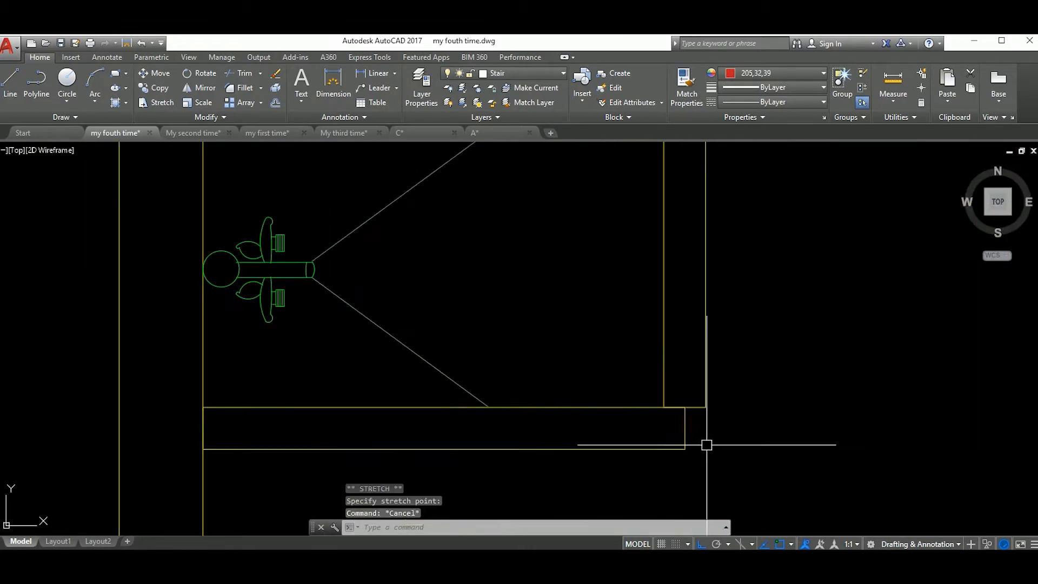
left_click(684, 428)
scroll(727, 458, "down", 6)
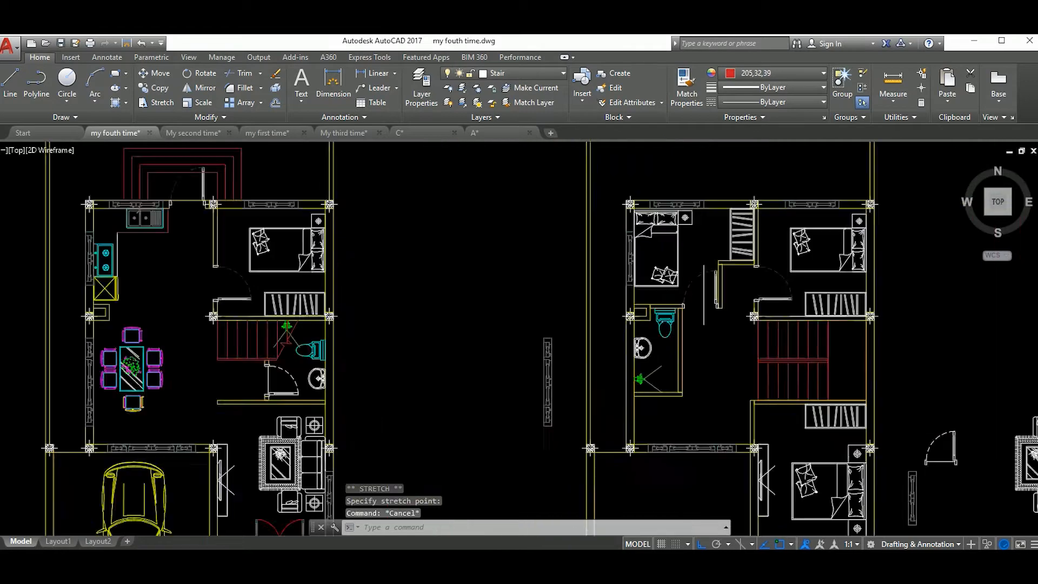
key("Escape")
Move the spare door from beside the plan onto the toilet room's right wall.
left_click(821, 448)
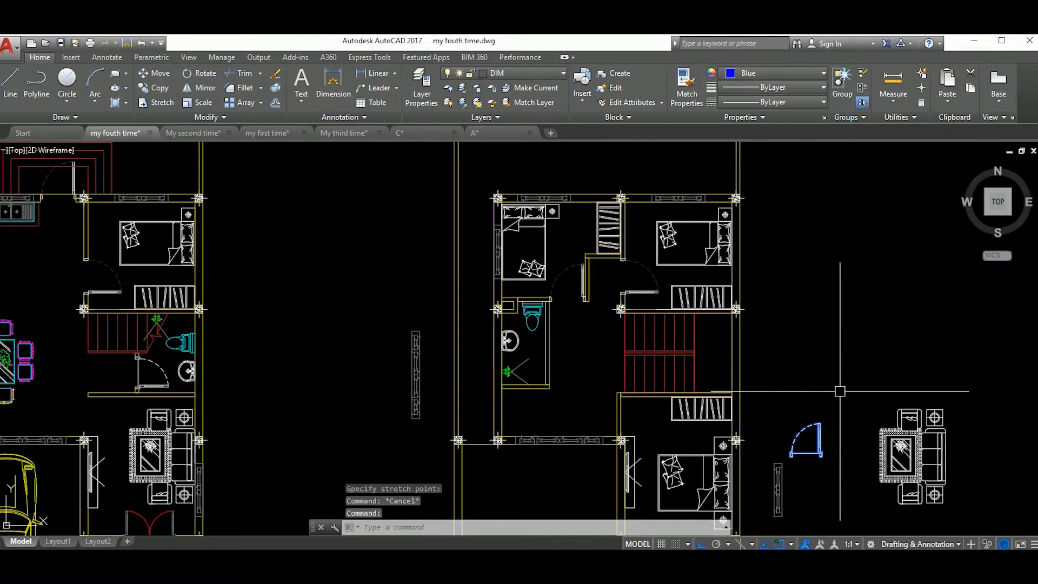
type("m")
key("space")
scroll(824, 463, "up", 4)
left_click(813, 445)
scroll(811, 445, "down", 4)
scroll(535, 327, "up", 2)
scroll(528, 330, "up", 3)
left_click(530, 336)
key("Escape")
key("Escape")
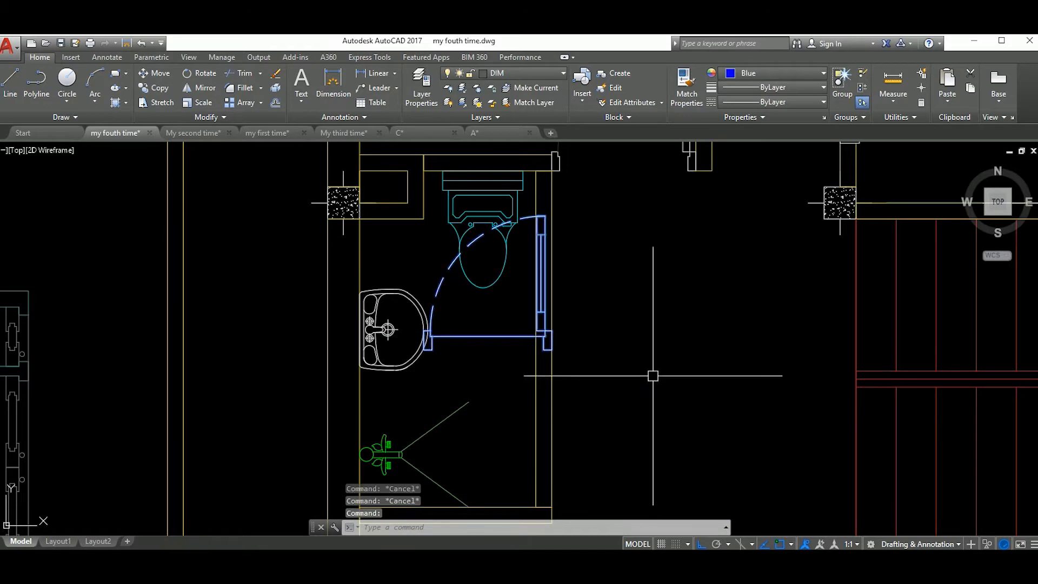
Rotate the toilet room door 90 degrees counter-clockwise so its opening runs parallel to the right wall.
type("ro")
key("space")
left_click(658, 359)
left_click(658, 303)
Move the rotated door into the toilet room's right wall between the washbasin and the lower wall.
middle_click_drag(644, 400, 682, 395)
type("m")
key("space")
left_click(659, 396)
left_click(607, 322)
Examine the door's fit in the toilet room relative to the washbasin, shower and surrounding hall.
scroll(720, 408, "down", 2)
scroll(617, 348, "up", 2)
middle_click_drag(617, 347, 631, 357)
scroll(692, 384, "down", 2)
scroll(638, 362, "up", 2)
scroll(721, 400, "down", 2)
mouse_move(722, 400)
middle_mouse_down()
mouse_move(689, 373)
mouse_move(671, 373)
middle_mouse_up()
scroll(622, 369, "up", 2)
scroll(630, 374, "down", 3)
scroll(638, 398, "up", 2)
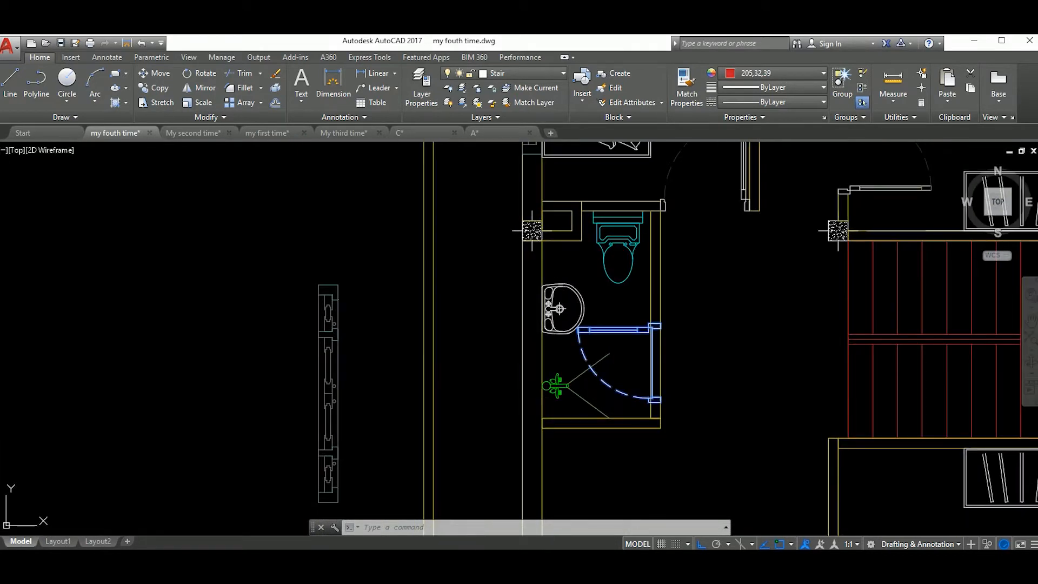
Move the door down out of the toilet room into the open space below its lower wall.
scroll(705, 391, "down", 2)
middle_click_drag(690, 393, 700, 358)
type("m")
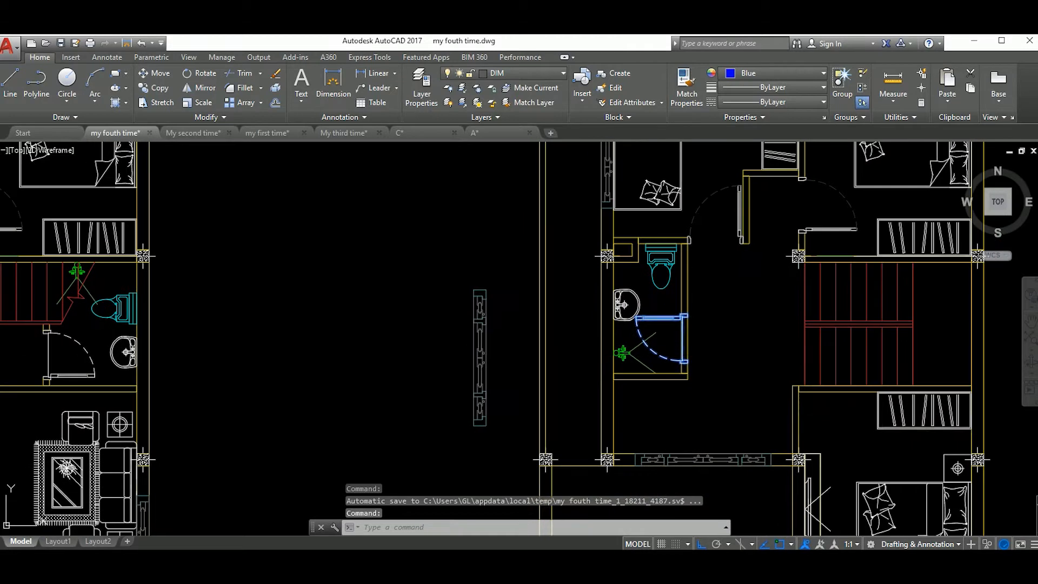
key("Return")
left_click(707, 349)
left_click(697, 411)
scroll(509, 340, "down", 2)
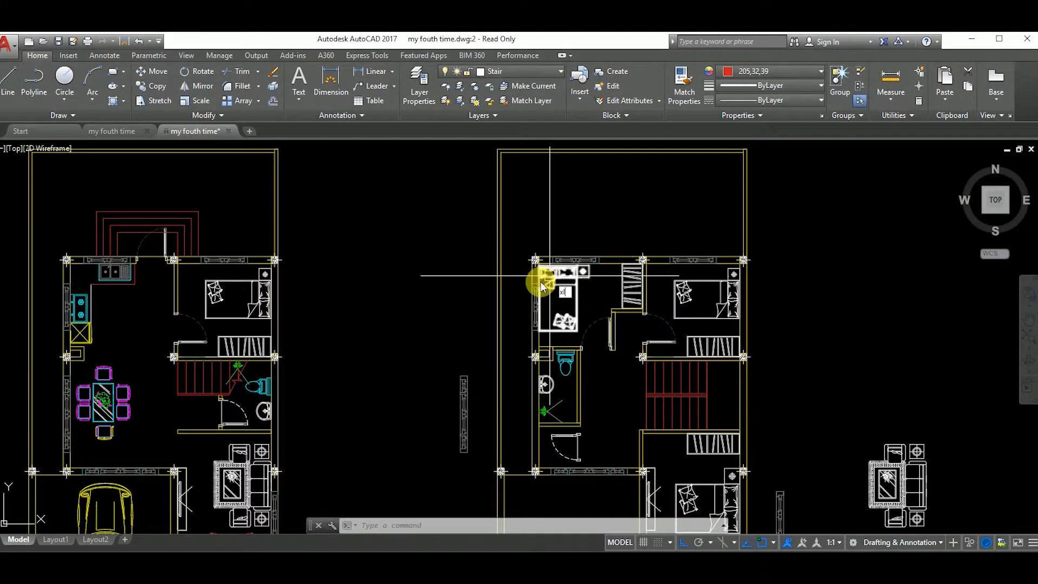
Place a horizontal construction line through the outer top corner of the upper floor's rear right column.
type("xl")
key("Return")
type("h")
key("Return")
scroll(285, 257, "up", 6)
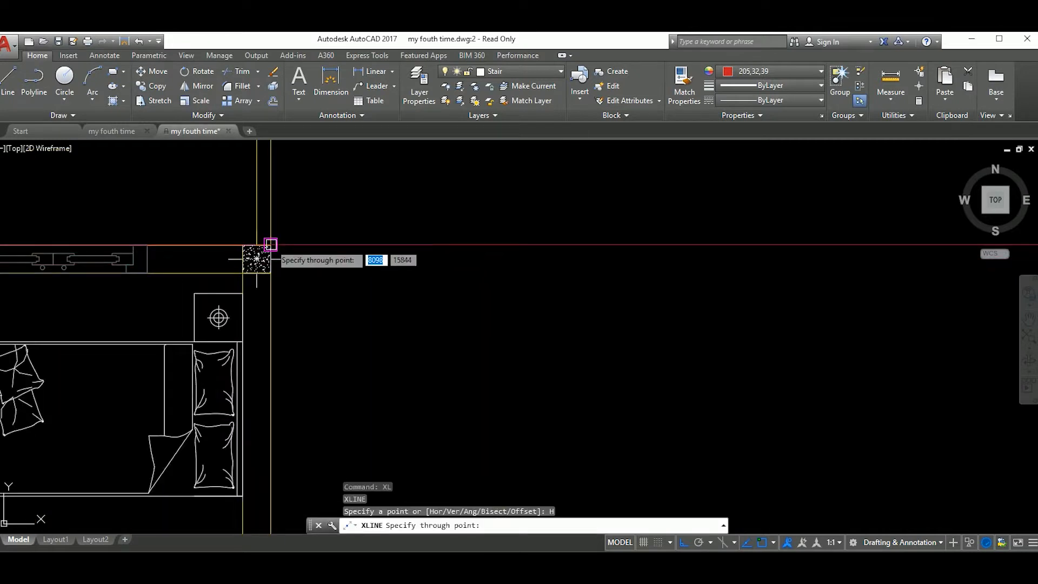
left_click(271, 245)
scroll(460, 327, "down", 6)
Offset the horizontal construction line upward by 2000.
key("Escape")
left_click(553, 344)
left_click(514, 262)
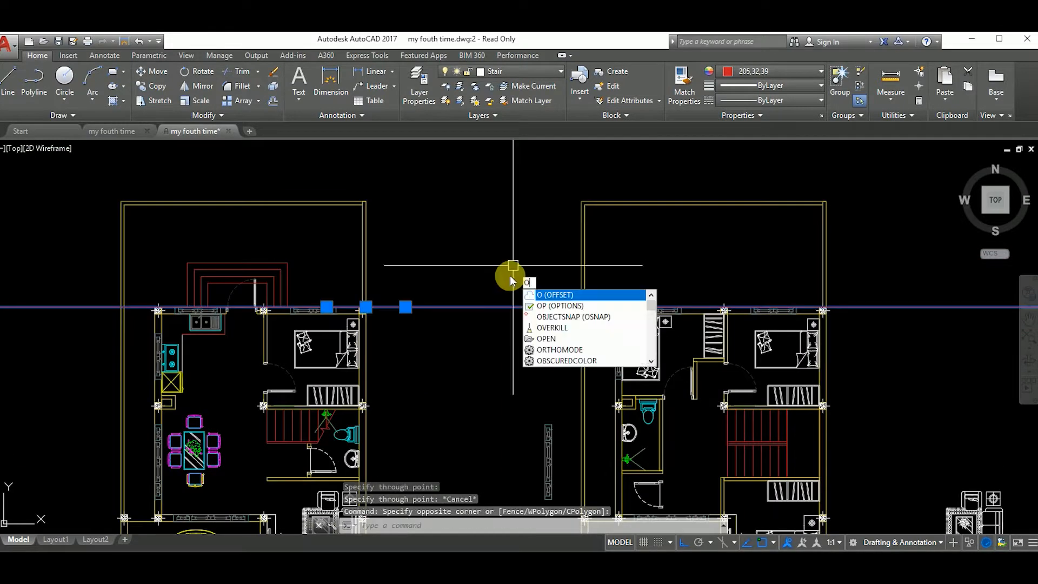
type("o")
key("Return")
type("200")
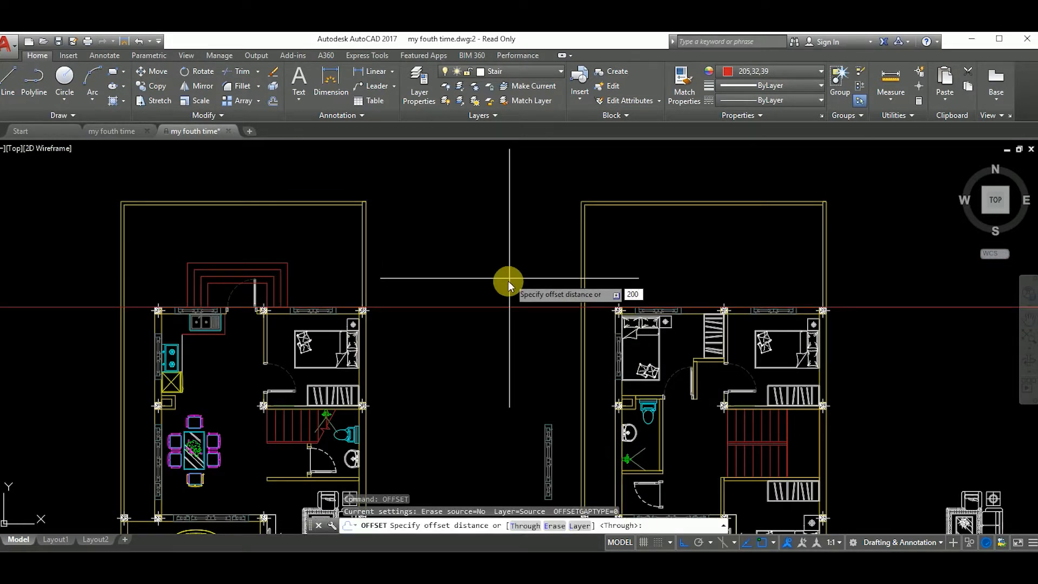
type("0")
key("Return")
left_click(515, 266)
key("Escape")
Move the upper construction line down so it lies about 1500 above the rear wall line.
scroll(505, 293, "down", 4)
middle_click_drag(505, 293, 472, 307)
scroll(600, 311, "up", 2)
middle_click_drag(621, 313, 619, 316)
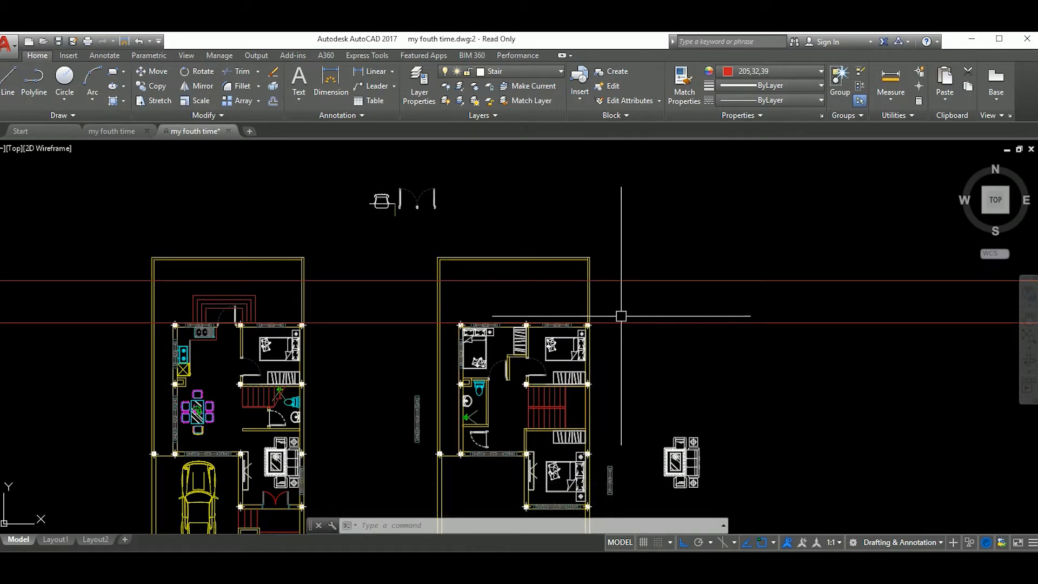
left_click(648, 280)
type("M")
key("Return")
left_click(687, 288)
key("Return")
Copy the right rear bedroom's back wall straight up, aligning its outer face with the upper construction line.
scroll(584, 308, "up", 4)
scroll(601, 315, "down", 2)
mouse_move(509, 341)
middle_mouse_down()
mouse_move(621, 246)
mouse_move(623, 267)
middle_mouse_up()
scroll(627, 277, "up", 4)
scroll(651, 271, "down", 4)
scroll(553, 276, "up", 4)
left_click(665, 274)
scroll(713, 289, "down", 2)
middle_click_drag(714, 288, 611, 306)
scroll(632, 306, "up", 4)
left_click(614, 281)
scroll(667, 320, "up", 2)
scroll(667, 320, "down", 5)
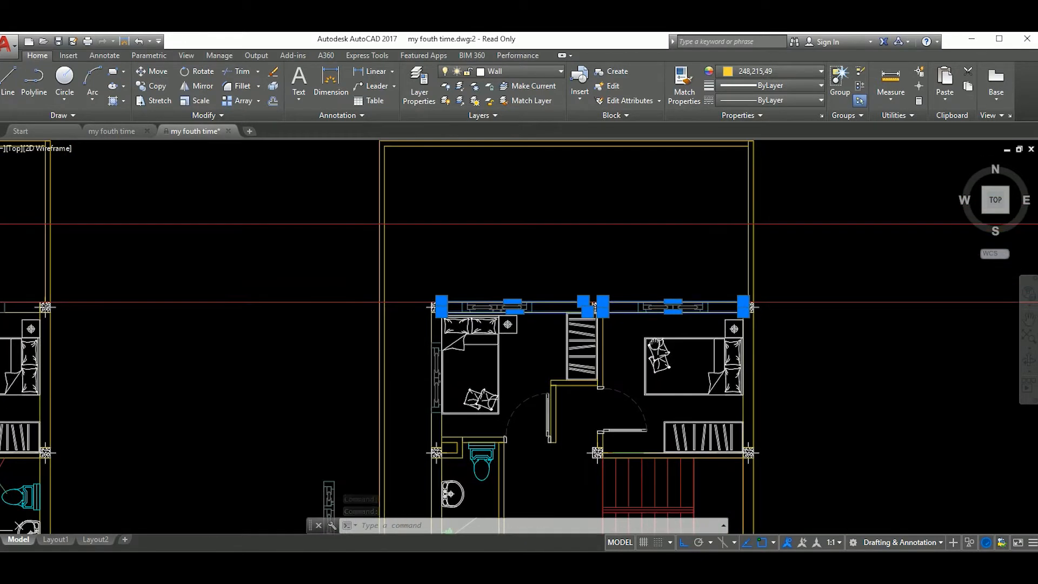
scroll(636, 331, "up", 2)
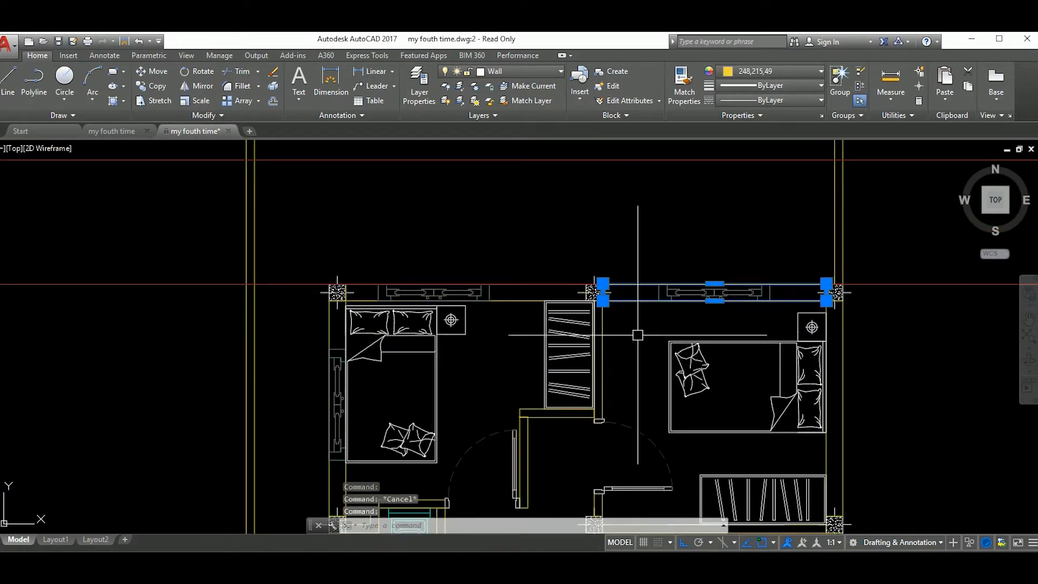
scroll(835, 293, "up", 2)
left_click(835, 292)
scroll(831, 248, "down", 2)
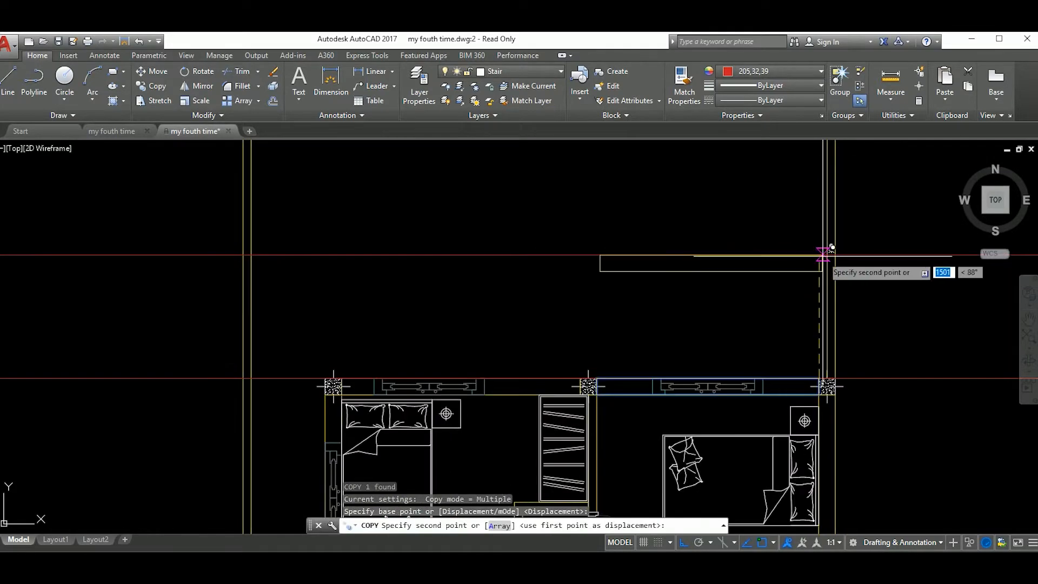
key("Escape")
scroll(769, 310, "down", 4)
scroll(773, 318, "up", 4)
middle_click_drag(823, 312, 781, 352)
scroll(728, 280, "up", 4)
scroll(727, 281, "down", 2)
middle_click_drag(725, 310, 740, 306)
key("Escape")
scroll(800, 327, "down", 3)
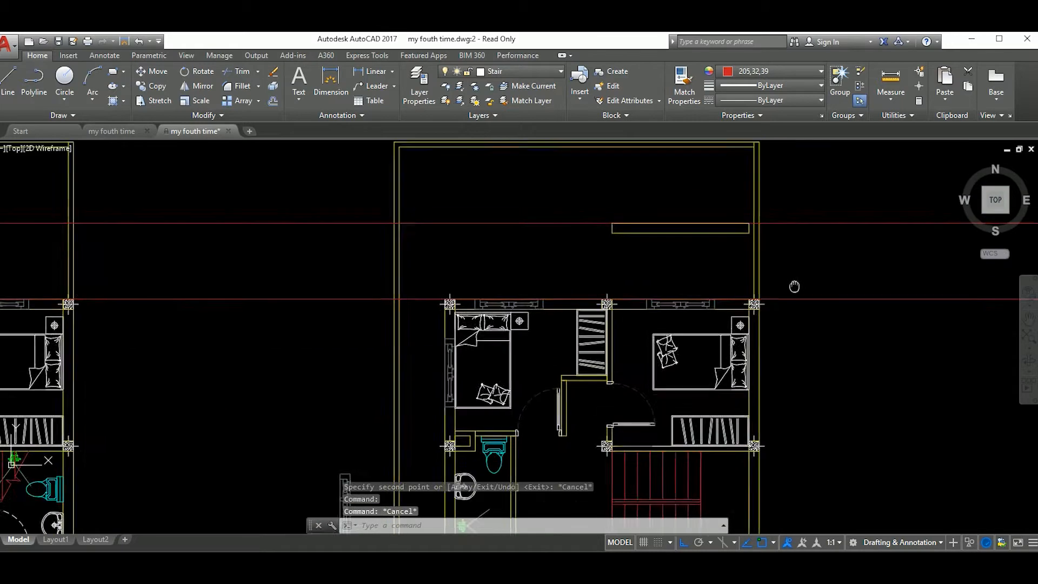
Copy the new horizontal wall to the right, outside the boundary wall.
scroll(734, 300, "up", 2)
type("c")
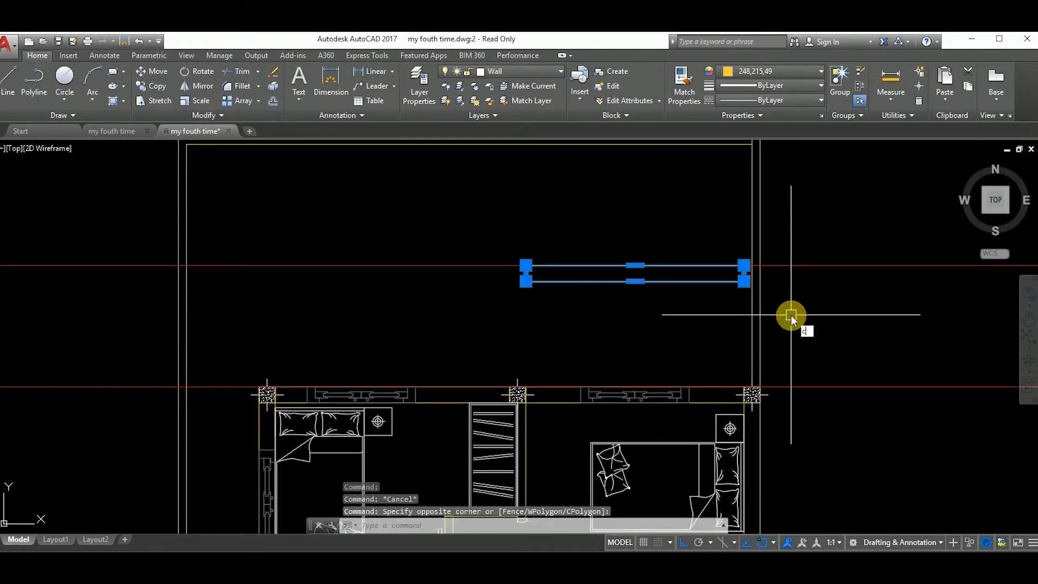
type("o")
key("space")
left_click(800, 309)
left_click(874, 310)
key("Escape")
Rotate the copied wall outside the boundary 90 degrees to stand vertically.
type("ro")
key("space")
left_click(809, 315)
left_click(811, 320)
left_click(889, 297)
left_click(827, 323)
type("n")
key("space")
key("Escape")
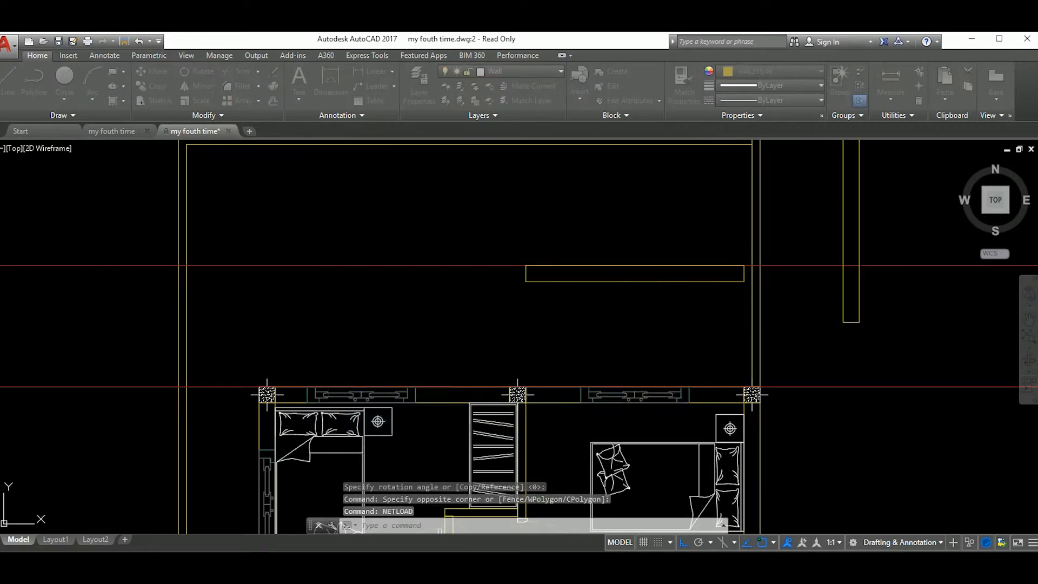
Move the vertical wall to the right end of the new horizontal wall, with its top on the upper construction line.
scroll(710, 312, "down", 2)
left_click(816, 309)
type("m")
key("space")
left_click(799, 182)
scroll(742, 293, "up", 4)
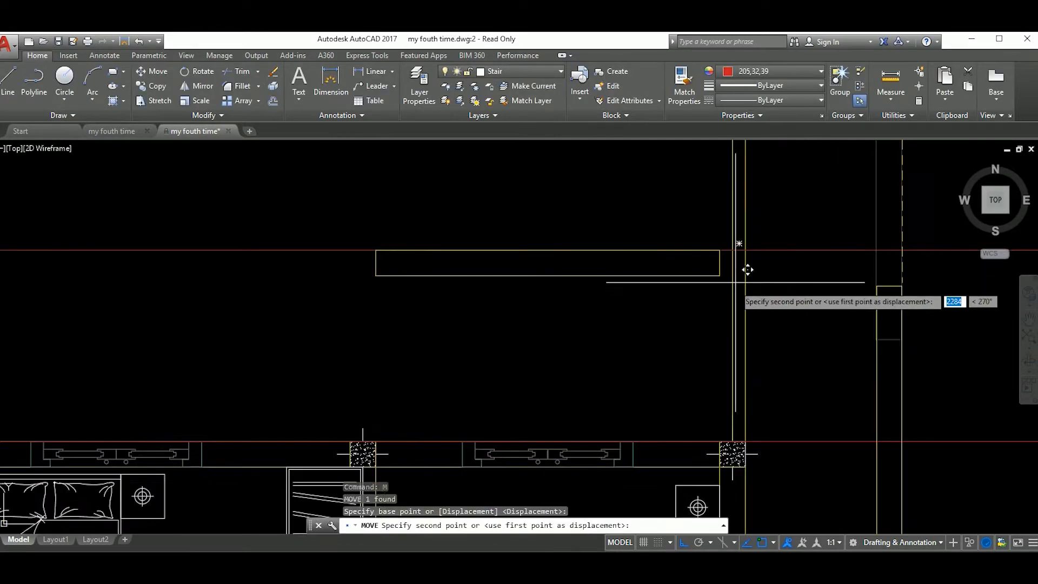
scroll(745, 250, "down", 4)
scroll(721, 295, "up", 4)
left_click(721, 295)
Stretch the new vertical wall's lower end to the top of the rear right column.
left_click(735, 466)
scroll(740, 310, "up", 4)
left_click(724, 322)
scroll(723, 323, "down", 4)
middle_click_drag(723, 320, 725, 375)
key("Escape")
Stretch the right boundary wall's lower end up to the upper construction line, clearing it from the new vertical wall.
left_click(728, 359)
scroll(738, 385, "up", 6)
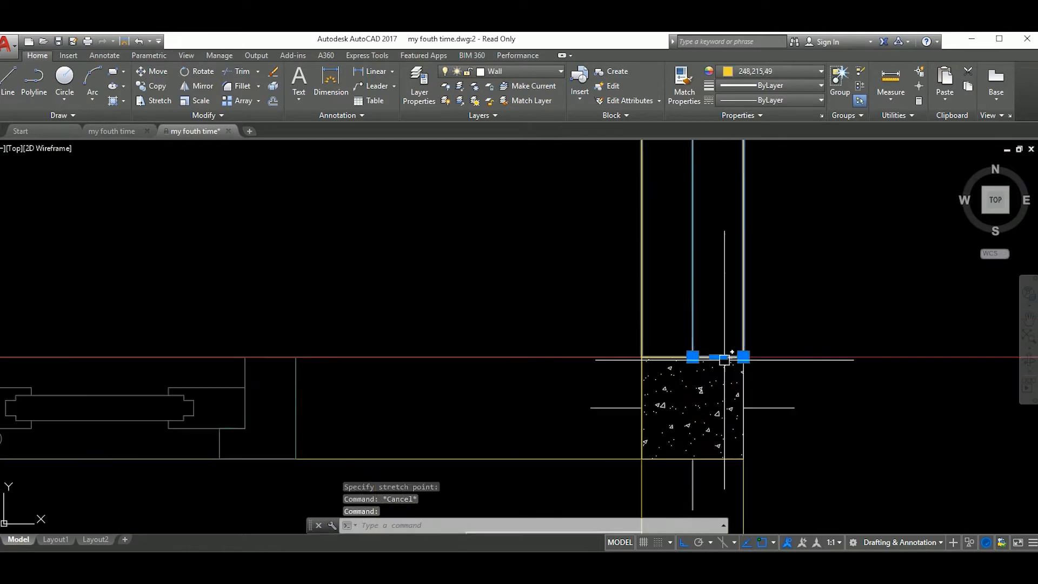
left_click(718, 357)
scroll(724, 335, "down", 4)
scroll(703, 281, "up", 4)
middle_click_drag(729, 376, 805, 334)
scroll(733, 283, "up", 4)
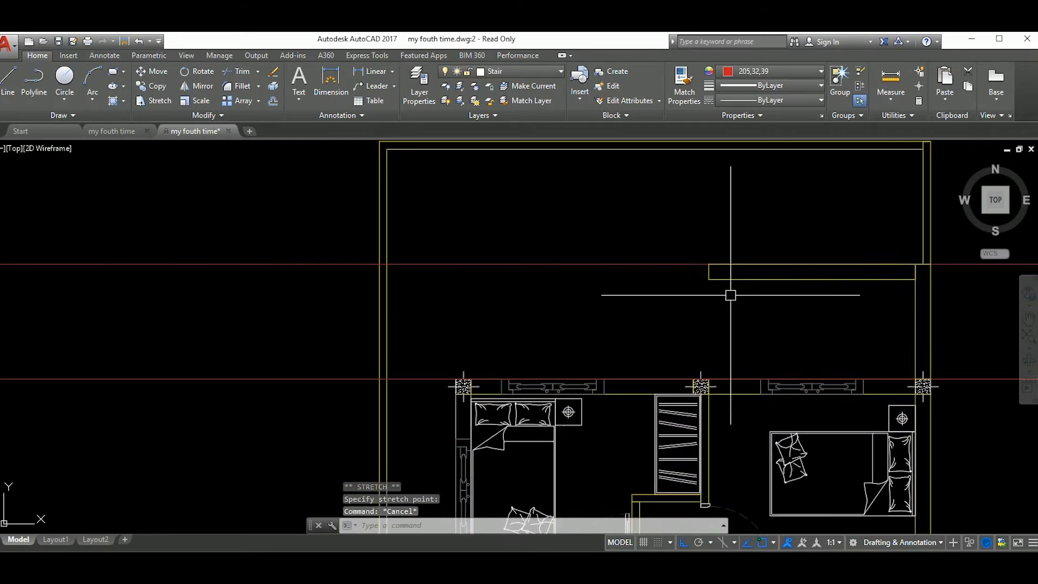
Stretch the new horizontal rear wall's left end to the outer face of the house's left wall.
left_click(735, 283)
left_click(714, 273)
scroll(713, 273, "up", 4)
left_click(702, 268)
scroll(672, 267, "down", 4)
middle_click_drag(657, 276, 827, 263)
scroll(613, 307, "up", 4)
scroll(607, 283, "down", 4)
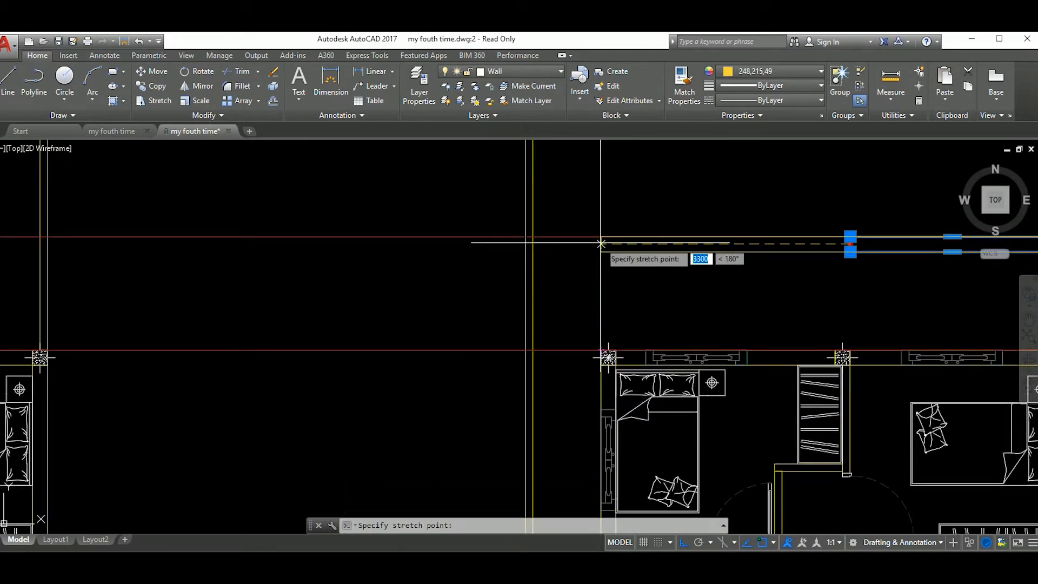
key("Escape")
Copy the short vertical wall above the rear right column to the left end of the horizontal rear wall.
scroll(600, 244, "down", 4)
scroll(682, 294, "up", 5)
type("c")
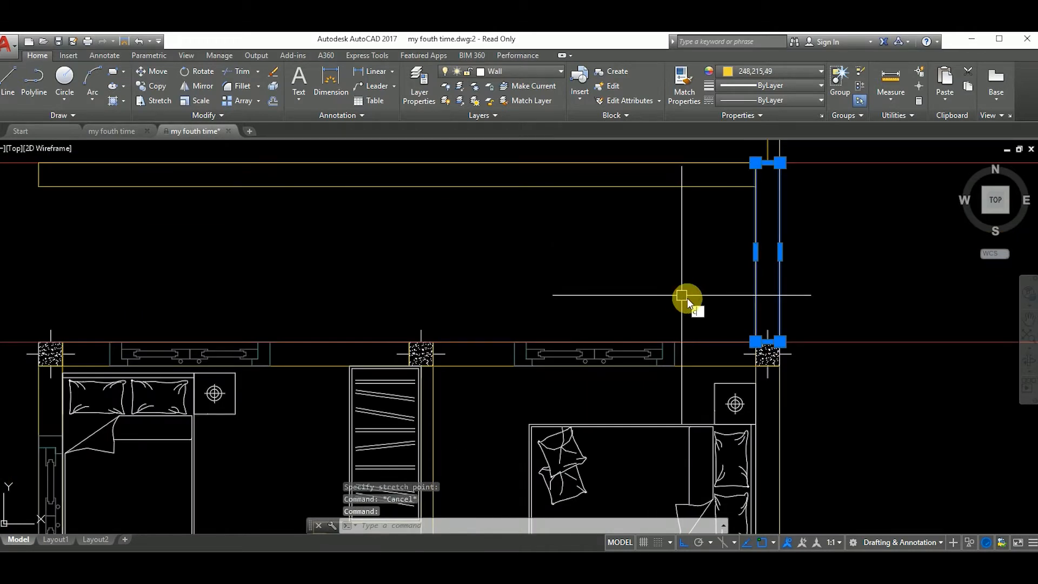
type("o")
key("Return")
left_click(780, 163)
scroll(698, 190, "down", 4)
scroll(545, 190, "up", 4)
left_click(431, 161)
key("Escape")
Move the copied left wall so its top outer corner meets the horizontal rear wall's left end.
left_click(476, 245)
left_click(409, 220)
type("m")
key("Return")
scroll(396, 179, "up", 2)
left_click(415, 151)
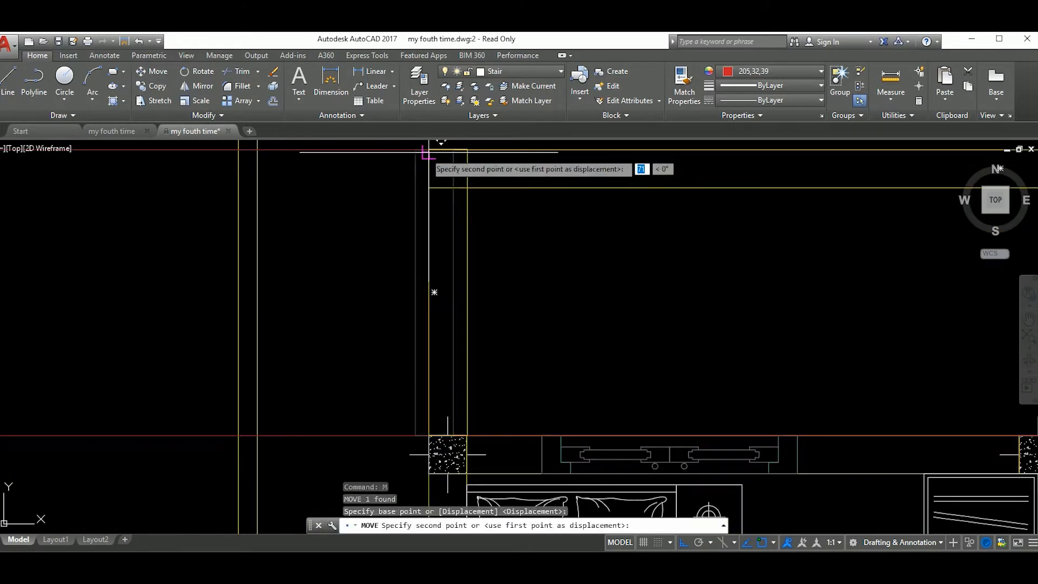
left_click(429, 150)
Stretch the left vertical wall's top down to the lower edge of the horizontal rear wall.
left_click(487, 238)
left_click(454, 215)
left_click(447, 150)
left_click(451, 188)
key("Escape")
scroll(494, 232, "down", 4)
middle_click_drag(693, 232, 632, 217)
scroll(433, 203, "up", 2)
middle_click_drag(475, 213, 549, 232)
scroll(545, 238, "down", 2)
middle_click_drag(598, 291, 558, 237)
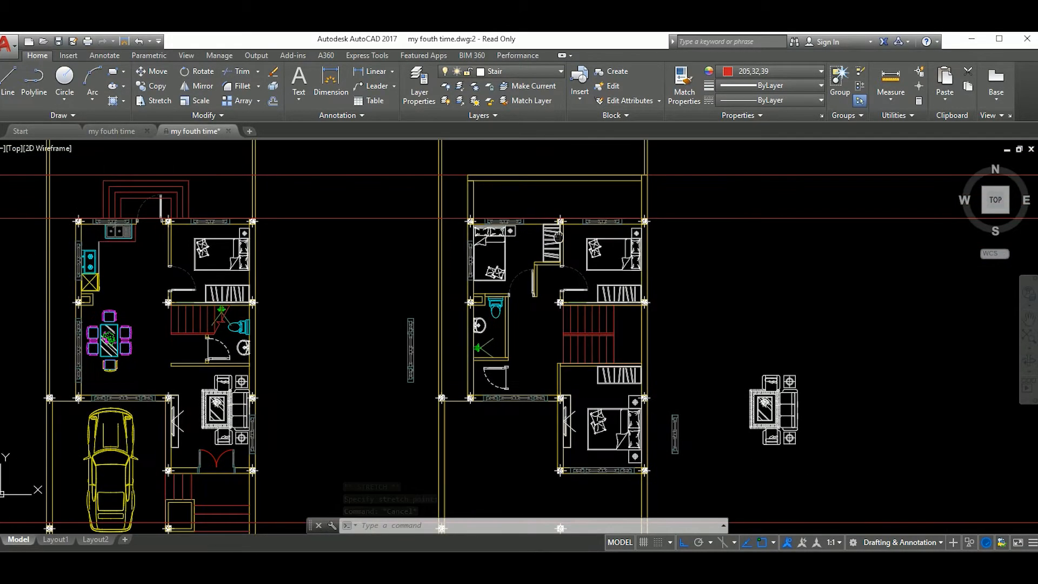
scroll(558, 236, "up", 5)
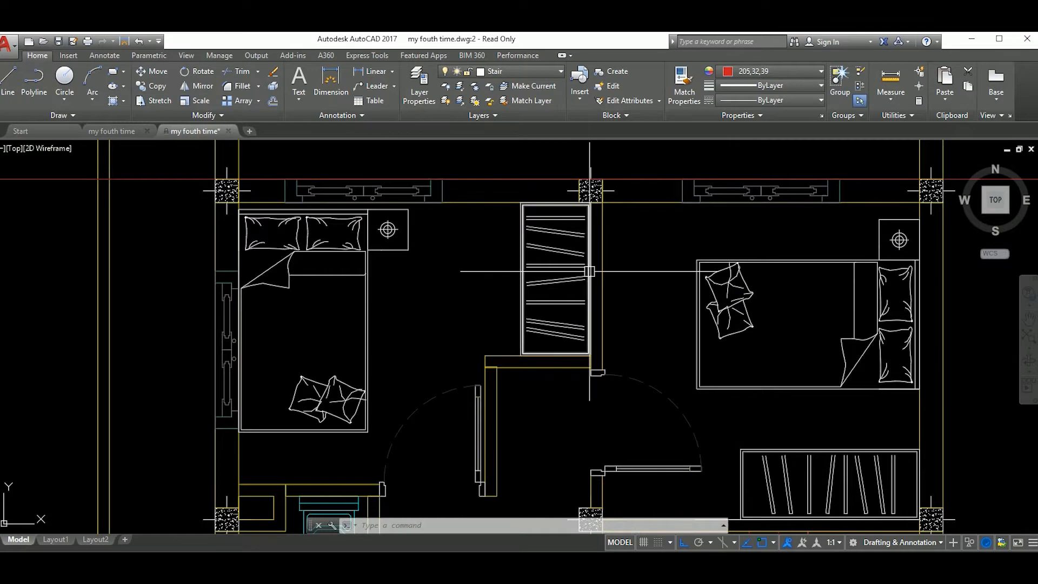
scroll(593, 207, "up", 2)
left_click(631, 279)
left_click(590, 265)
scroll(627, 261, "down", 3)
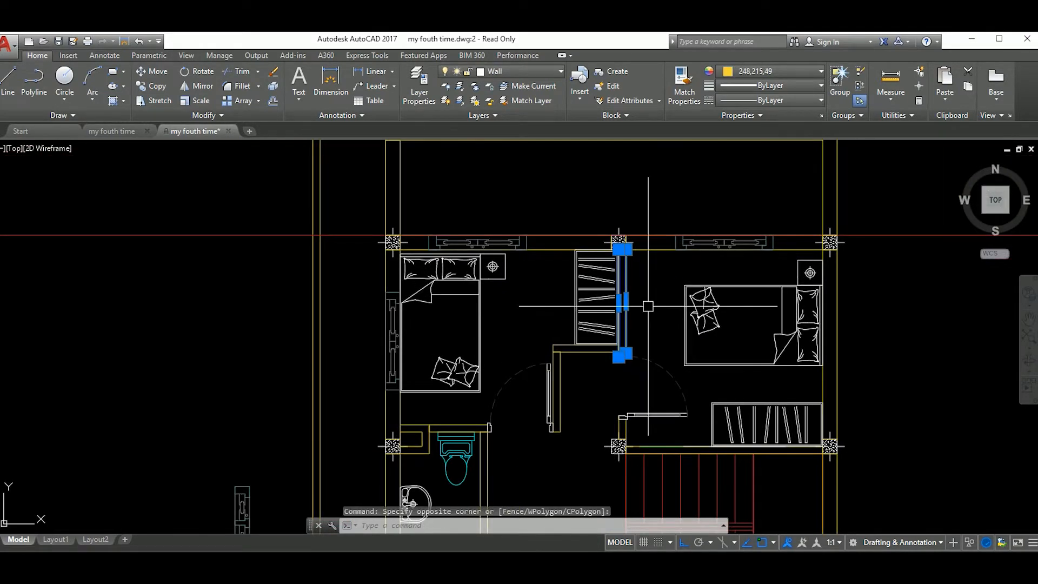
key("Escape")
Copy the thin vertical wall below the stair straight up to just inside the rear boundary wall.
middle_click_drag(648, 277, 661, 304)
scroll(662, 304, "down", 4)
middle_click_drag(645, 450, 652, 414)
scroll(652, 413, "up", 6)
left_click(689, 409)
left_click(610, 388)
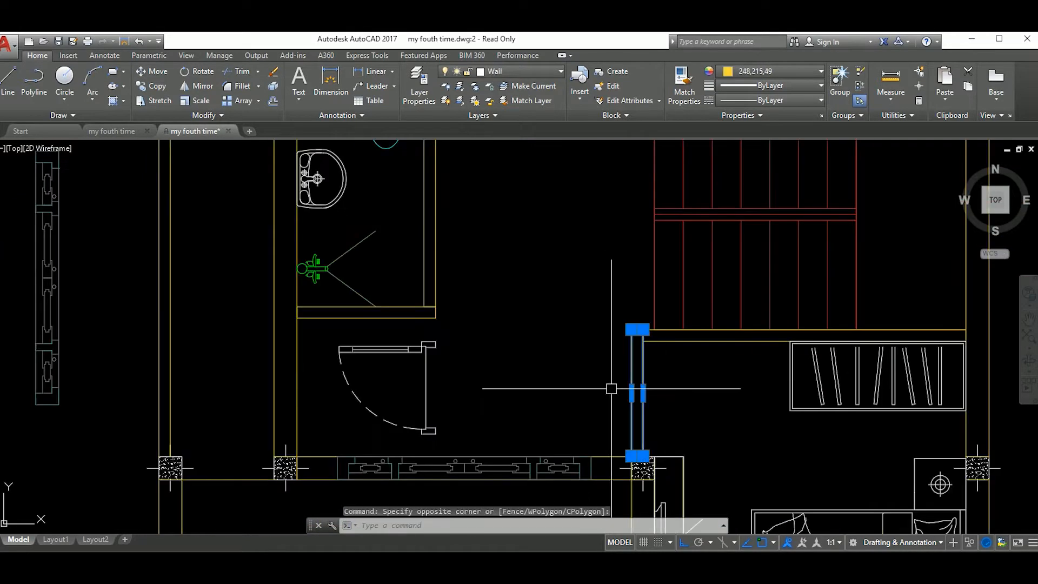
type("co")
key("Return")
left_click(631, 330)
scroll(630, 329, "down", 6)
middle_click_drag(622, 162, 620, 333)
scroll(619, 334, "up", 3)
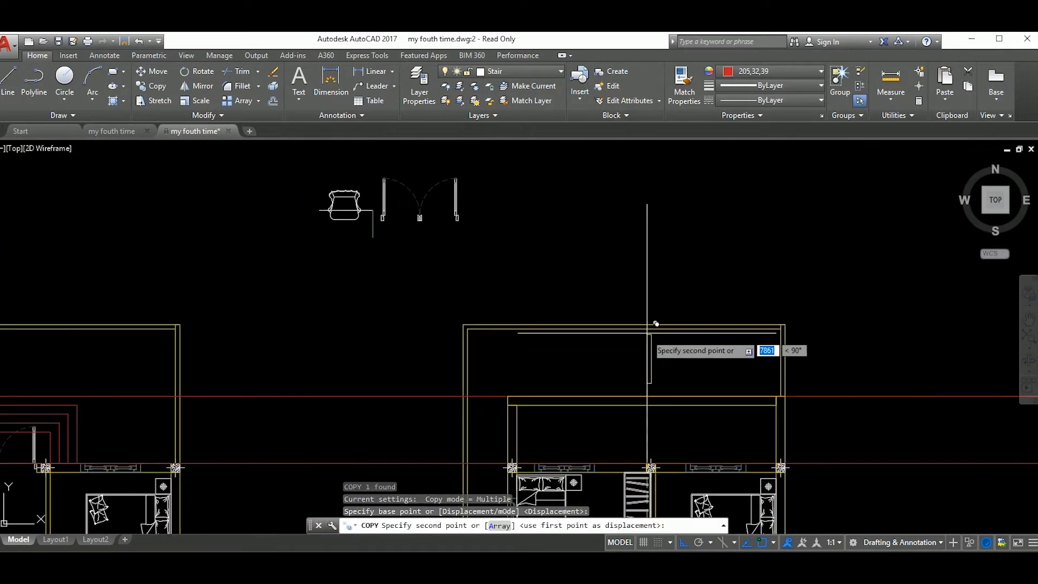
left_click(647, 330)
key("Escape")
Move the copied thin wall down so its top meets the lower edge of the horizontal rear wall.
scroll(655, 373, "up", 4)
left_click(683, 350)
left_click(634, 334)
scroll(634, 343, "down", 2)
type("m")
key("Return")
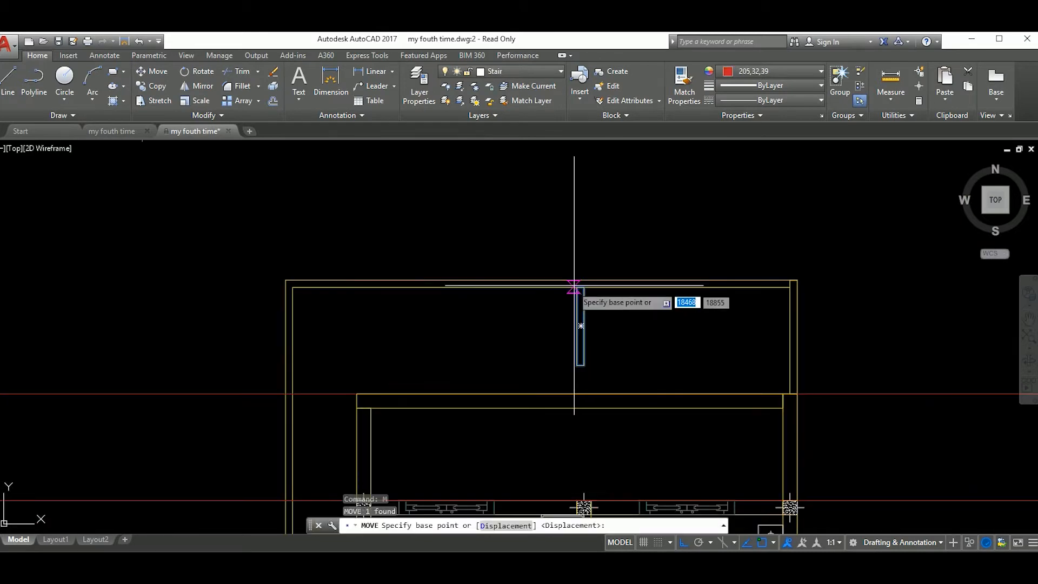
left_click(579, 288)
middle_click_drag(609, 407, 600, 328)
scroll(578, 331, "up", 2)
left_click(565, 326)
Stretch the thin partition's lower end down to the top of the middle rear column.
middle_click_drag(605, 436, 615, 348)
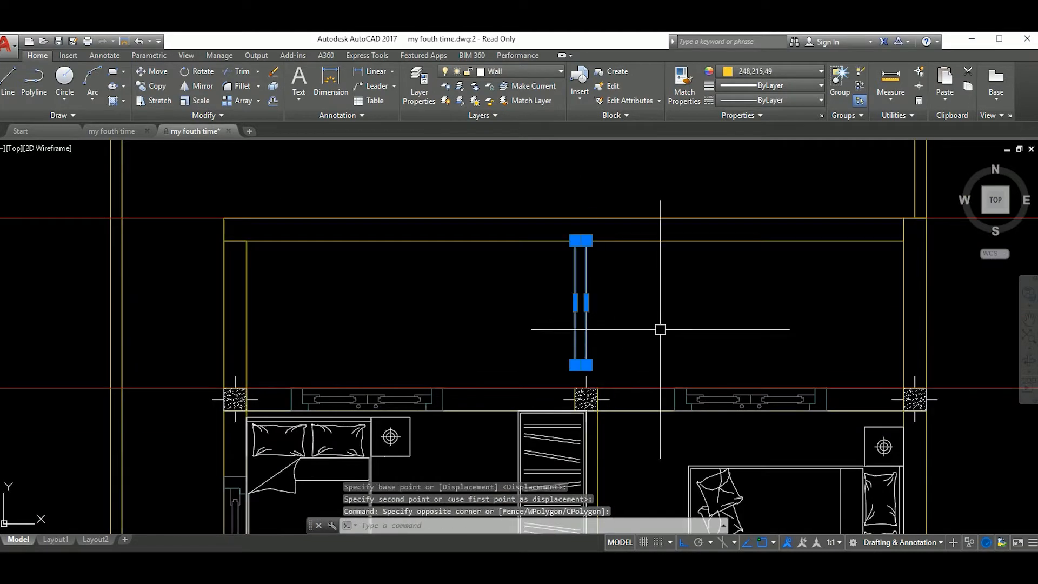
scroll(582, 377, "up", 5)
left_click(576, 329)
left_click(581, 421)
key("Escape")
scroll(599, 383, "down", 5)
middle_click_drag(600, 385, 611, 318)
scroll(621, 334, "up", 5)
middle_click_drag(625, 268, 679, 312)
left_click(678, 312)
left_click(619, 325)
scroll(618, 349, "up", 5)
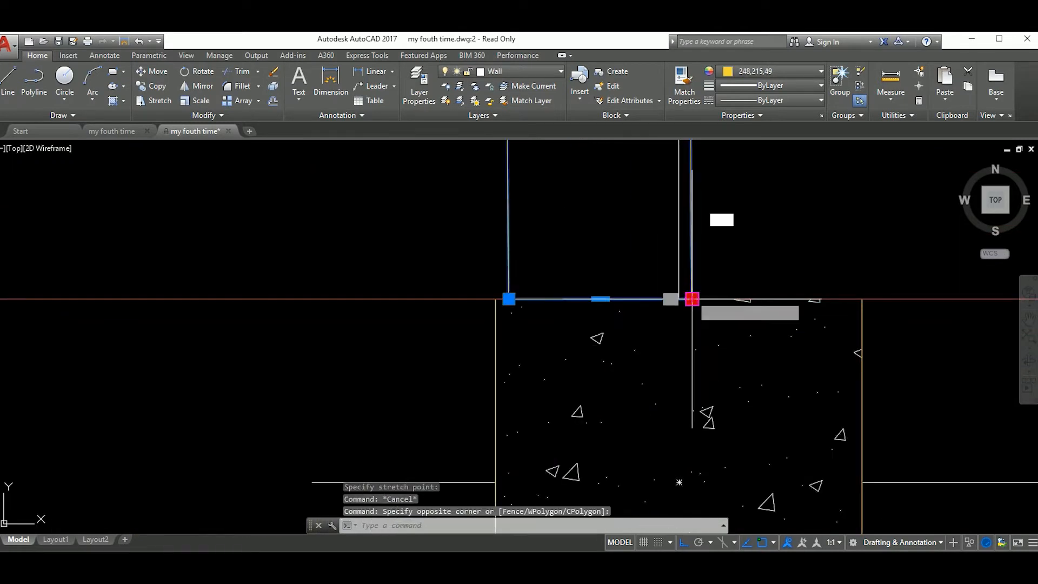
left_click(505, 296)
key("Escape")
scroll(647, 330, "down", 5)
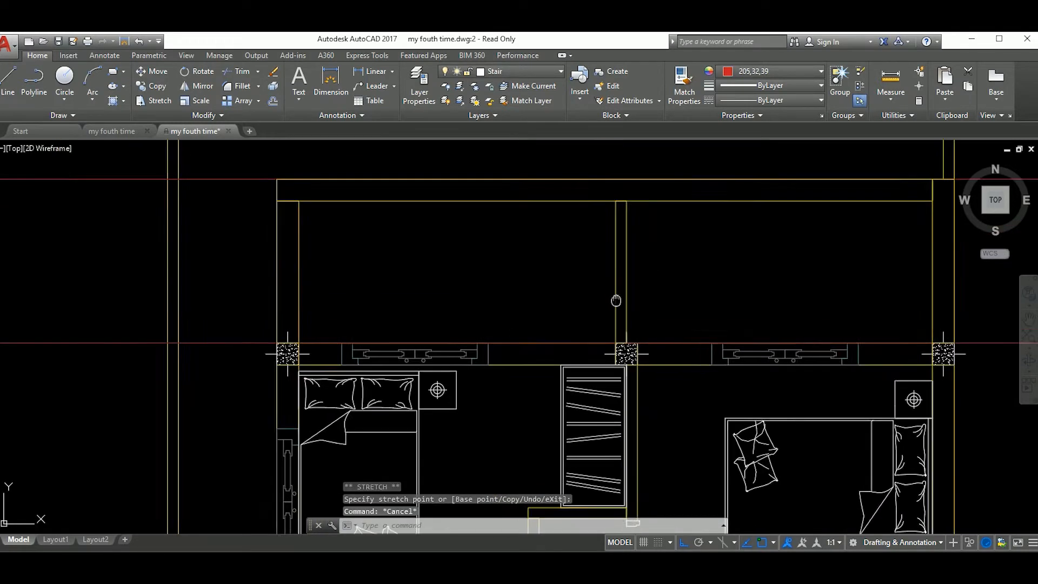
Move the thin partition 100 to the right, aligning its right face with the middle column's right edge.
middle_click_drag(647, 330, 585, 276)
type("m")
key("space")
scroll(599, 326, "up", 4)
left_click(584, 309)
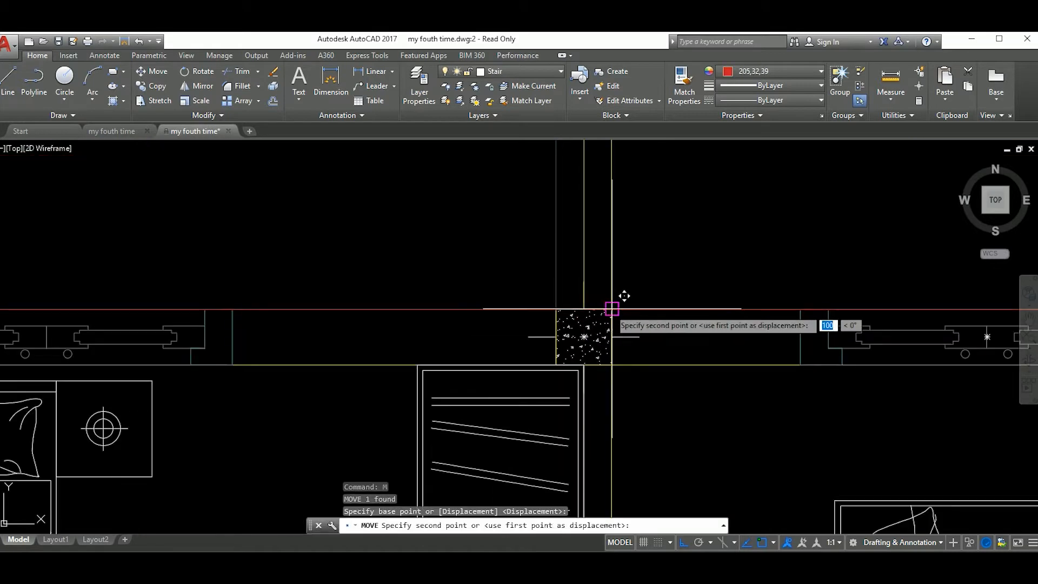
left_click(609, 309)
Move the horizontal rear wall 500 down towards the bedrooms.
scroll(611, 312, "down", 9)
scroll(628, 345, "up", 1)
scroll(627, 345, "up", 6)
scroll(633, 336, "down", 9)
scroll(630, 340, "up", 3)
middle_click_drag(629, 341, 643, 327)
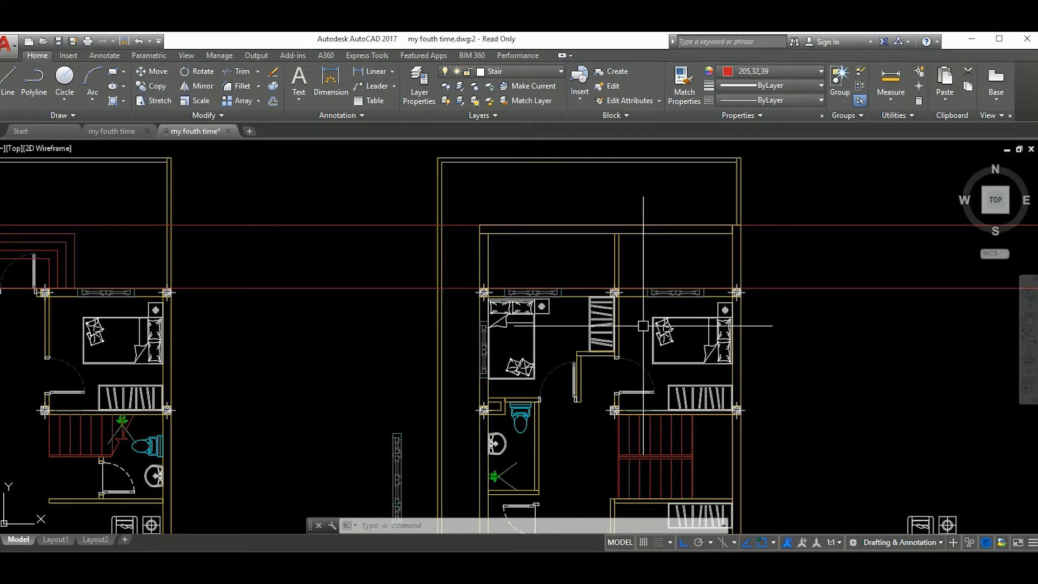
scroll(643, 325, "down", 5)
scroll(681, 313, "up", 5)
left_click(410, 221)
left_click(726, 277)
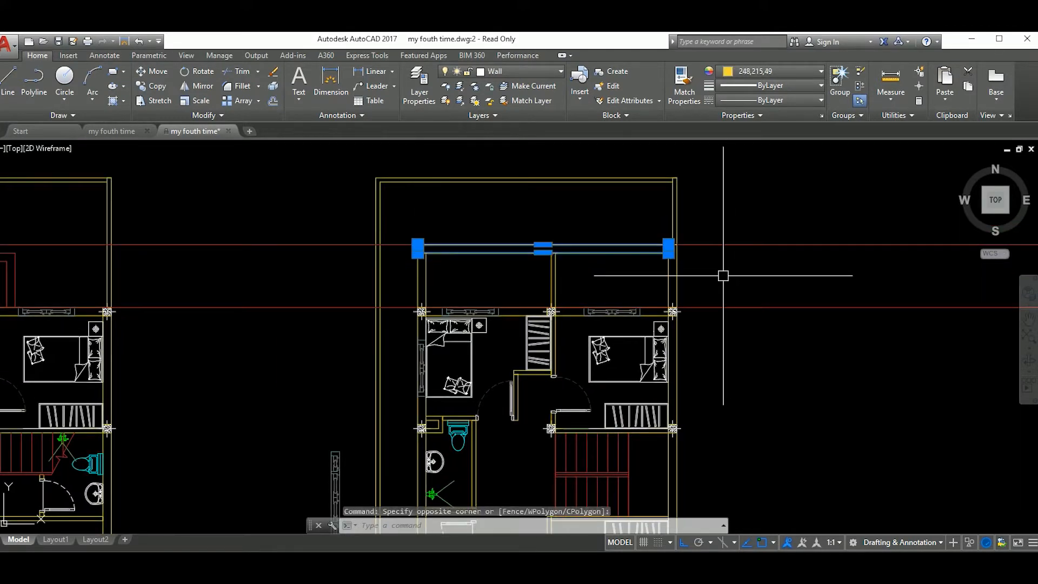
key("Return")
left_click(712, 268)
type("50")
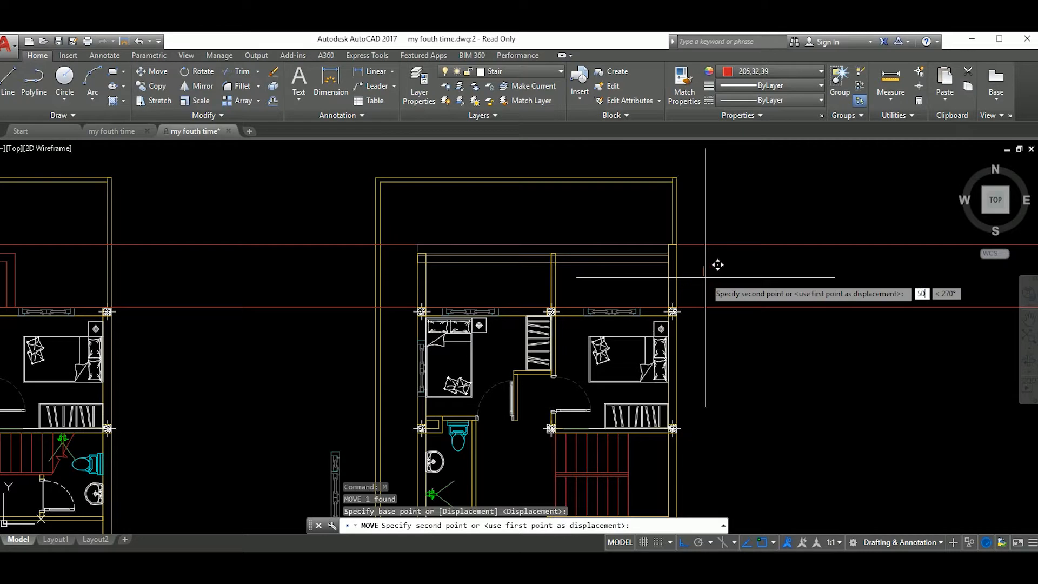
type("0")
key("Return")
Move the horizontal rear wall 200 up, away from the bedrooms.
scroll(627, 281, "down", 4)
scroll(629, 281, "up", 4)
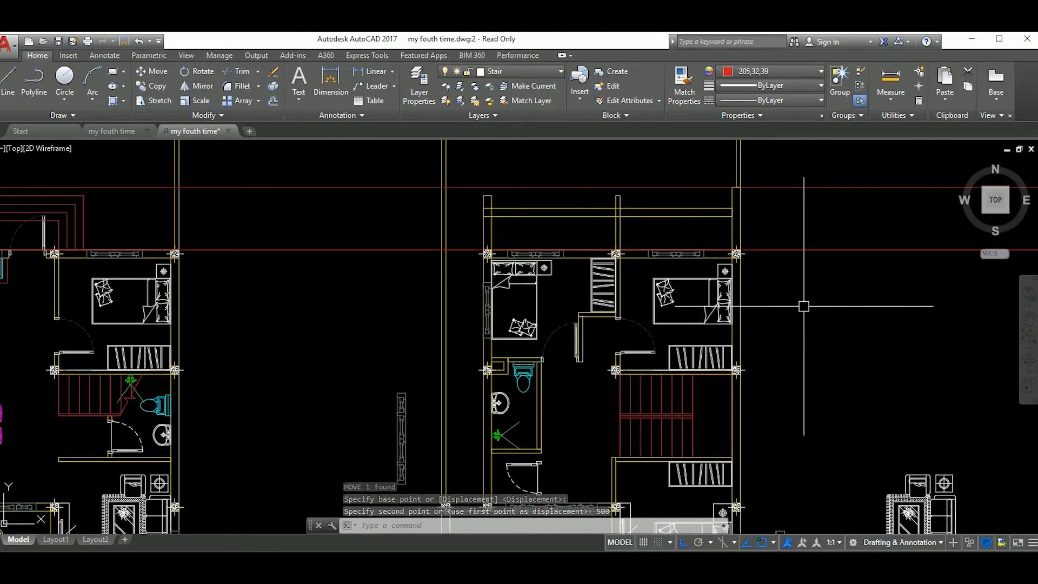
middle_click_drag(640, 213, 618, 271)
scroll(658, 249, "up", 2)
left_click(657, 265)
left_click(638, 217)
type("M")
key("Return")
left_click(838, 261)
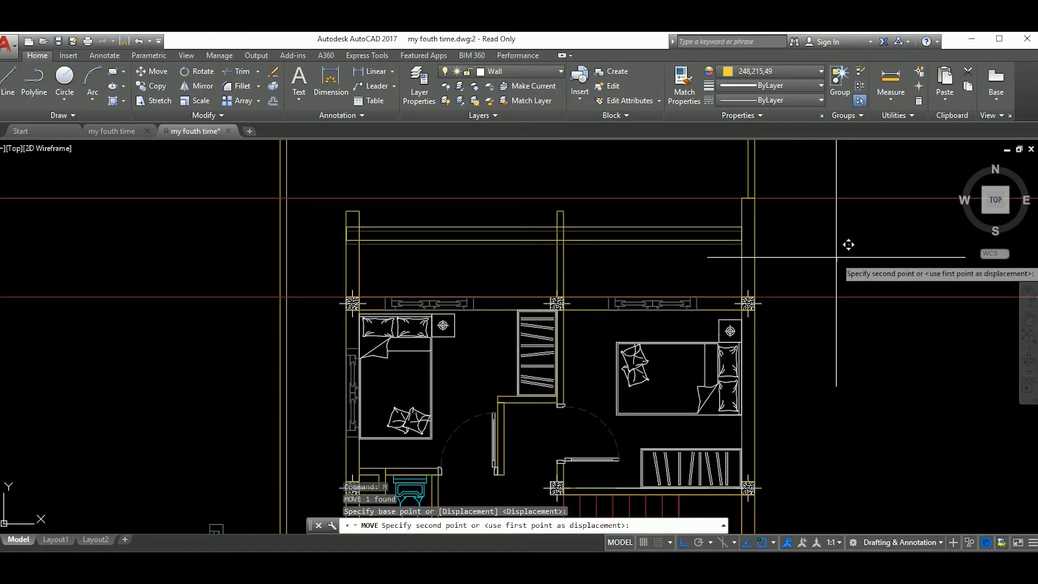
type("200")
key("Return")
scroll(519, 220, "up", 4)
left_click(651, 232)
left_click(625, 219)
key("Escape")
scroll(633, 259, "down", 4)
scroll(809, 276, "up", 2)
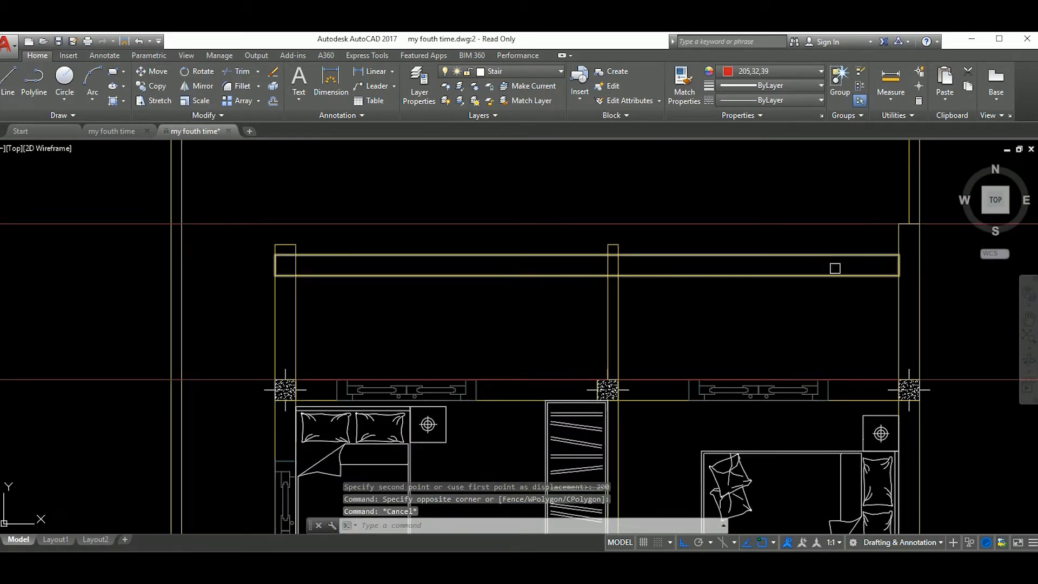
key("Return")
scroll(777, 255, "down", 3)
scroll(783, 252, "up", 2)
key("Escape")
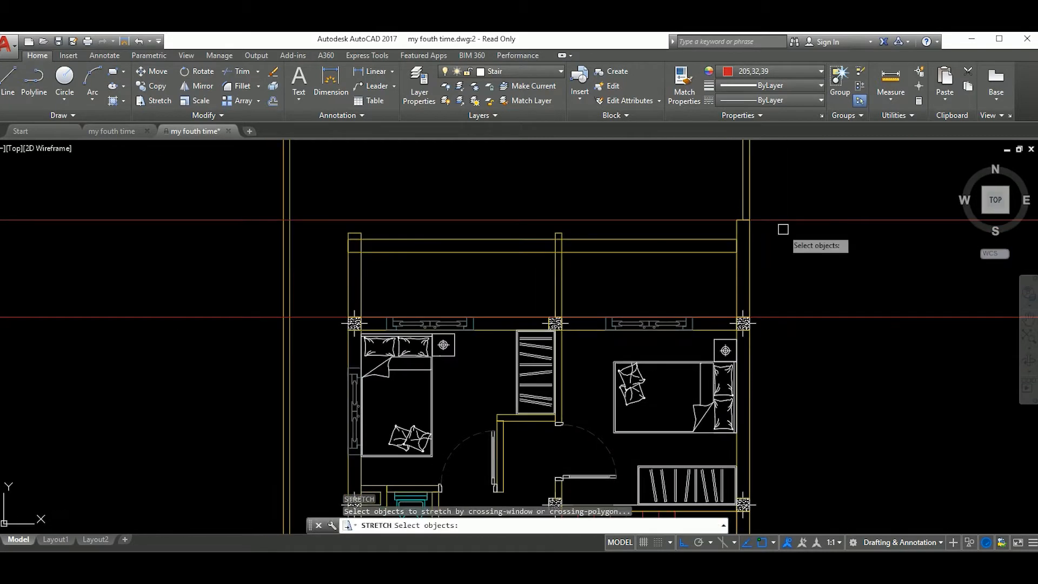
Stretch the tops of the left vertical wall and the middle partition down to the horizontal rear wall's lower edge.
left_click(779, 236)
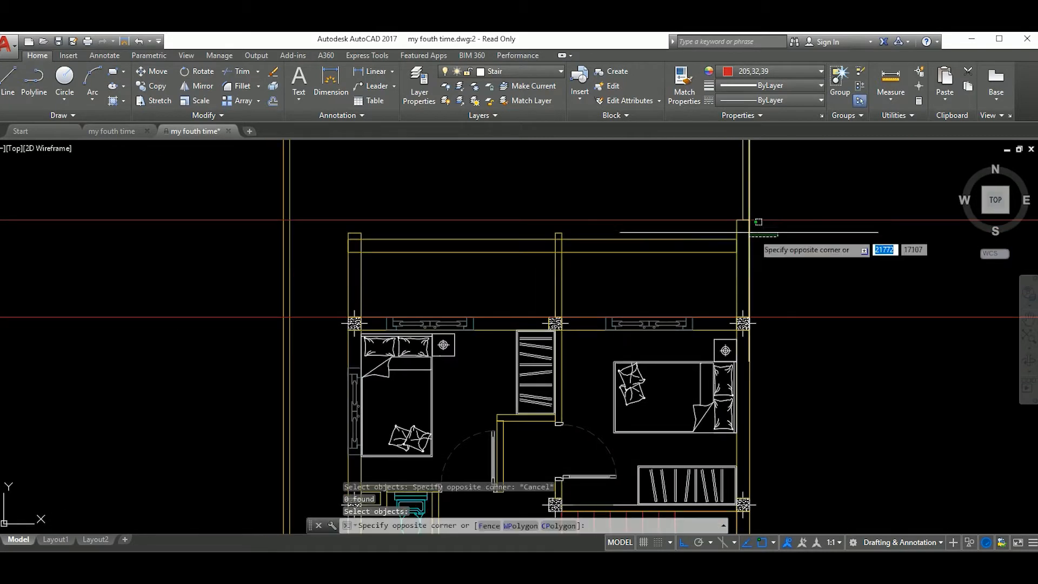
left_click(340, 224)
type("s")
key("Return")
scroll(538, 249, "up", 4)
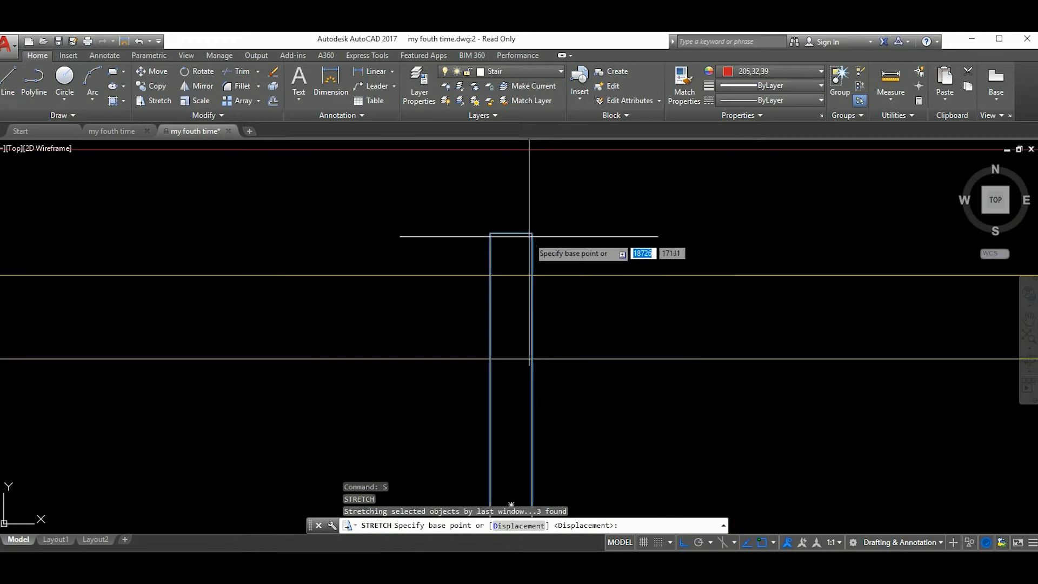
left_click(532, 233)
left_click(532, 359)
Stretch the right vertical wall's top down to the lower edge of the horizontal rear wall.
scroll(562, 287, "down", 6)
middle_click_drag(406, 331, 254, 308)
scroll(713, 246, "up", 2)
left_click(722, 253)
left_click(642, 232)
scroll(642, 325, "up", 2)
left_click(675, 220)
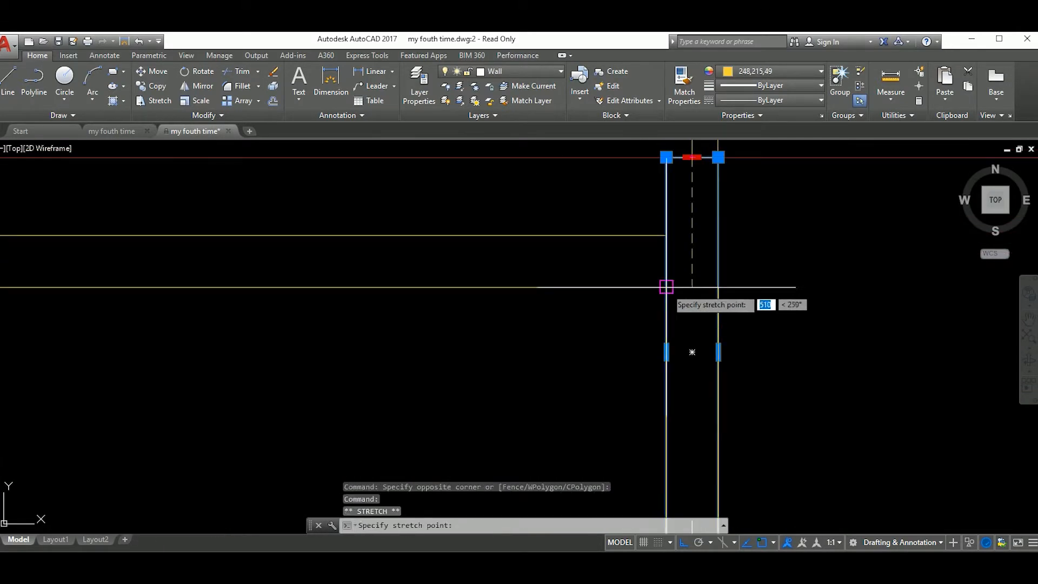
left_click(692, 286)
key("Escape")
Stretch the horizontal rear wall's right end to the outer face of the right wall.
left_click(686, 266)
left_click(655, 272)
left_click(667, 261)
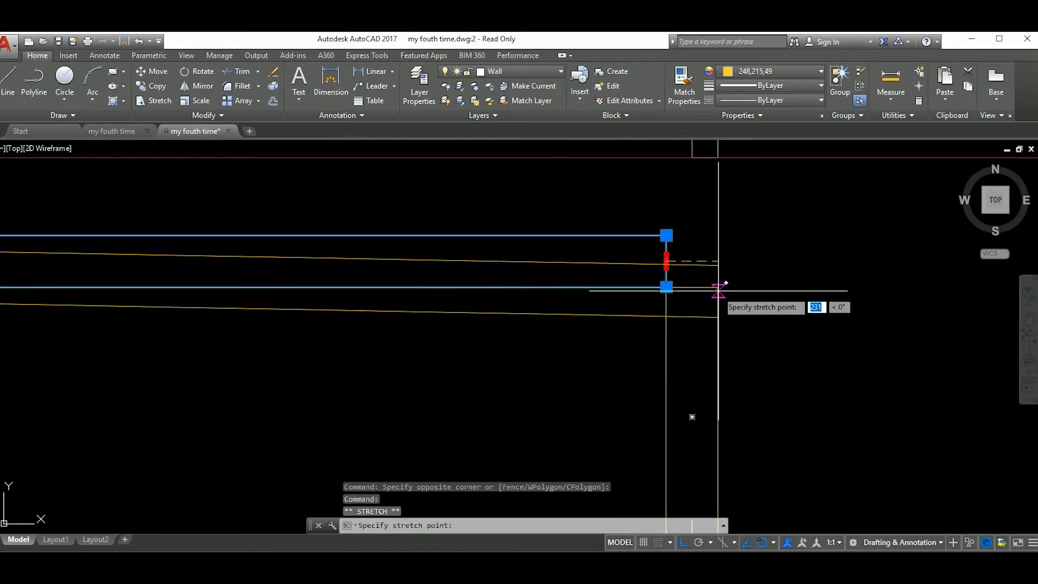
key("Escape")
Stretch the right boundary wall's lower end down to the top edge of the horizontal rear wall.
scroll(684, 337, "down", 4)
left_click(713, 249)
left_click(668, 237)
scroll(695, 272, "up", 8)
left_click(668, 220)
key("Escape")
scroll(540, 351, "down", 5)
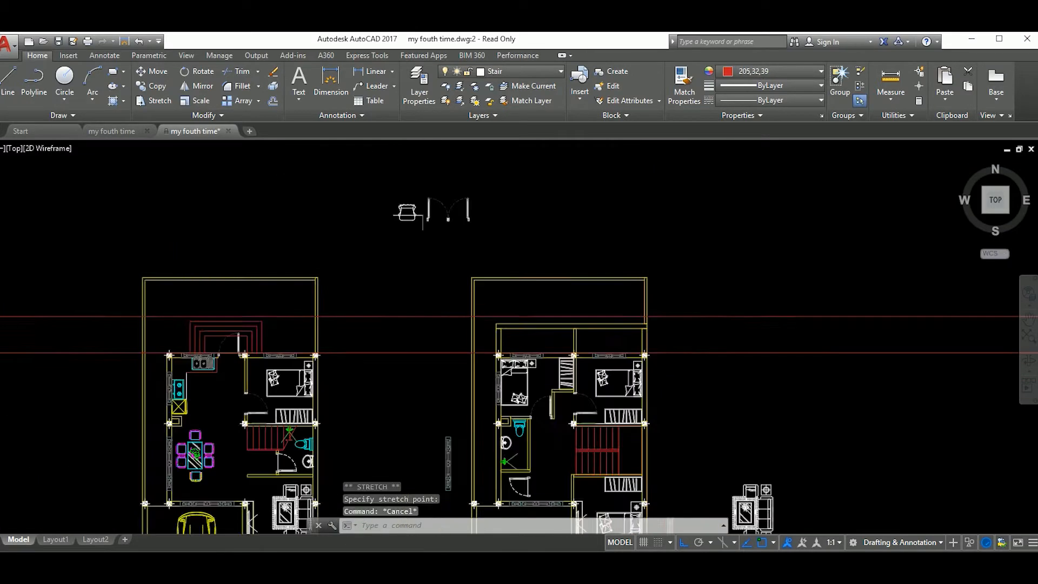
Move the two rear windows and both rear bedroom beds up towards the new rear wall.
scroll(567, 287, "up", 2)
middle_click_drag(567, 287, 424, 340)
scroll(609, 354, "down", 1)
scroll(612, 311, "up", 2)
left_click(611, 312)
left_click(588, 303)
scroll(643, 379, "down", 1)
left_click(700, 323)
middle_click_drag(586, 343, 641, 327)
left_click(717, 345)
left_click(692, 357)
middle_click_drag(560, 400, 657, 371)
type("m")
key("Return")
left_click(544, 286)
scroll(646, 364, "down", 2)
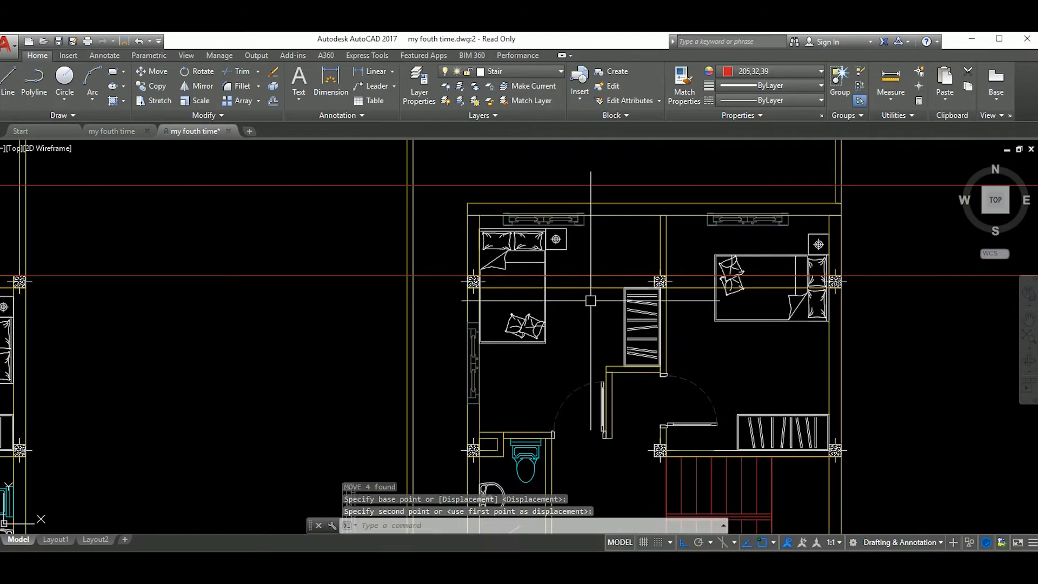
Erase the old rear wall and the two horizontal red construction lines.
scroll(391, 337, "down", 4)
left_click(670, 255)
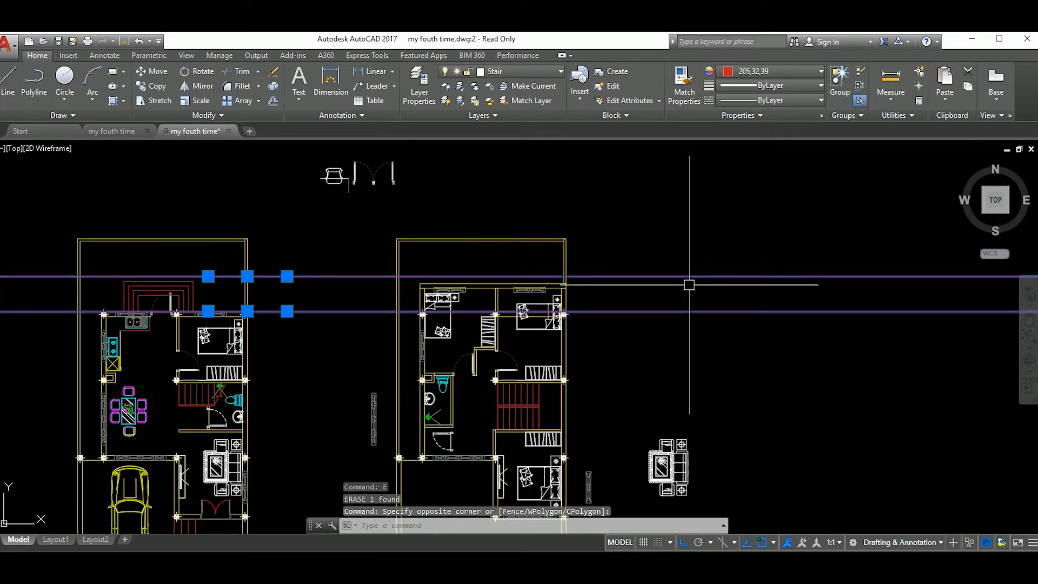
scroll(534, 244, "up", 5)
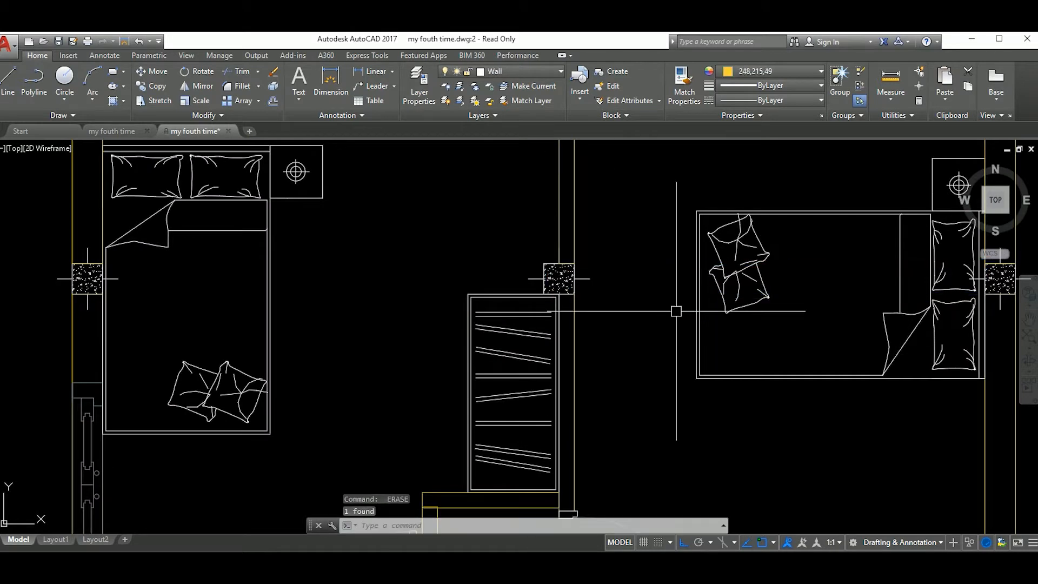
key("Delete")
scroll(590, 300, "down", 5)
scroll(649, 250, "up", 5)
Move the two rear bedroom windows up into the thickness of the new rear wall.
left_click(668, 301)
left_click(638, 281)
scroll(636, 304, "down", 5)
scroll(502, 304, "up", 5)
left_click(550, 295)
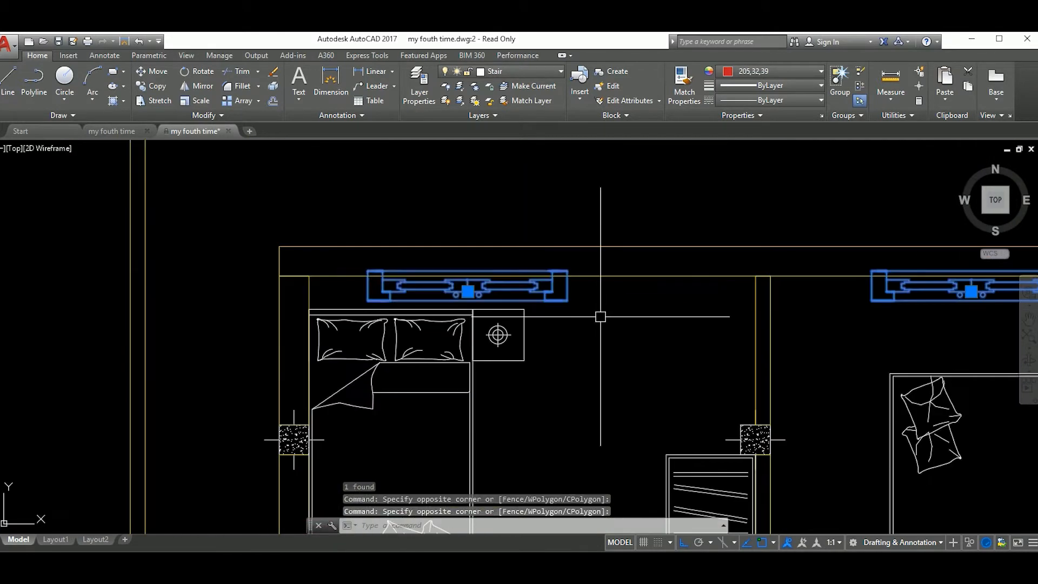
left_click(567, 270)
scroll(567, 270, "down", 5)
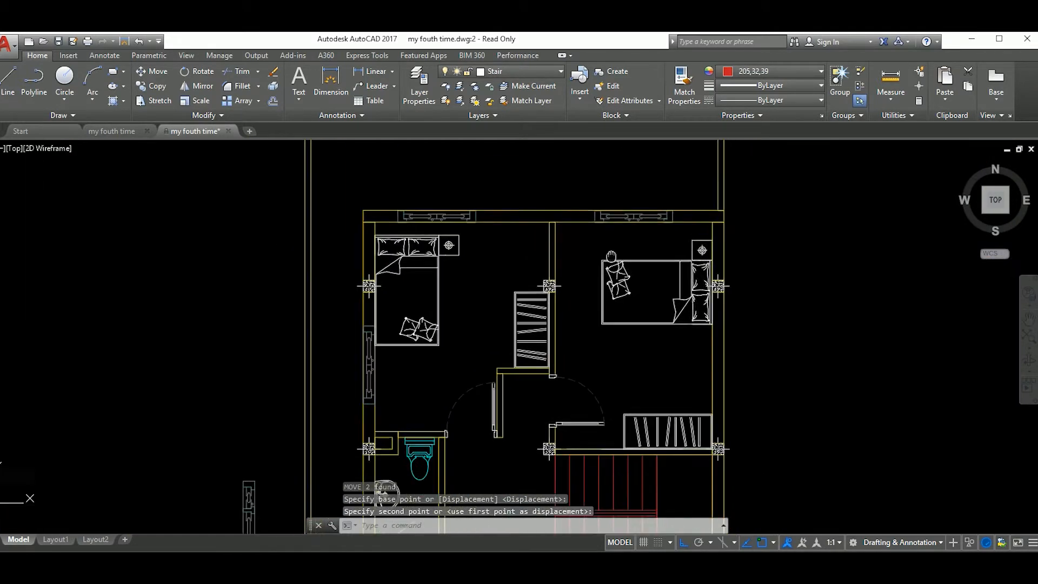
middle_click_drag(504, 257, 512, 234)
scroll(527, 257, "down", 2)
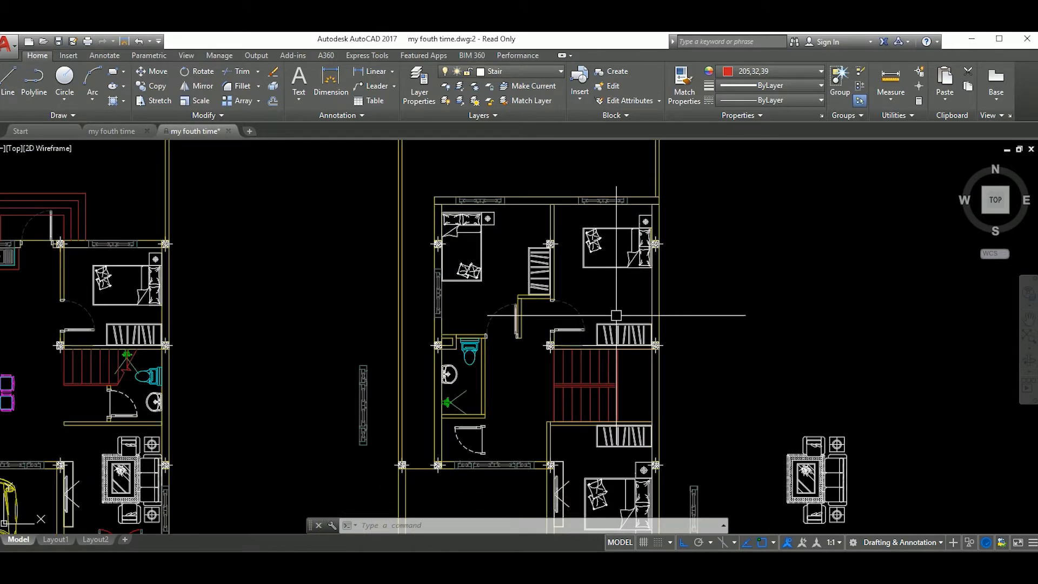
Move the left rear bedroom's wardrobe up along the middle partition to the rear wall's inner face.
scroll(533, 280, "up", 4)
left_click(564, 355)
scroll(548, 357, "down", 3)
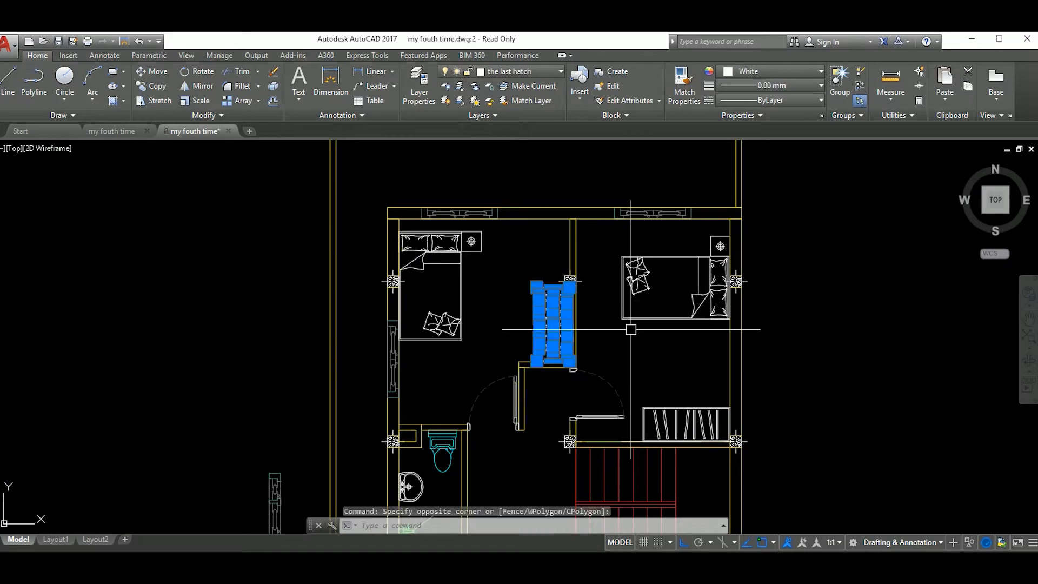
scroll(568, 280, "up", 3)
left_click(575, 315)
scroll(574, 257, "down", 2)
middle_click_drag(563, 225, 571, 301)
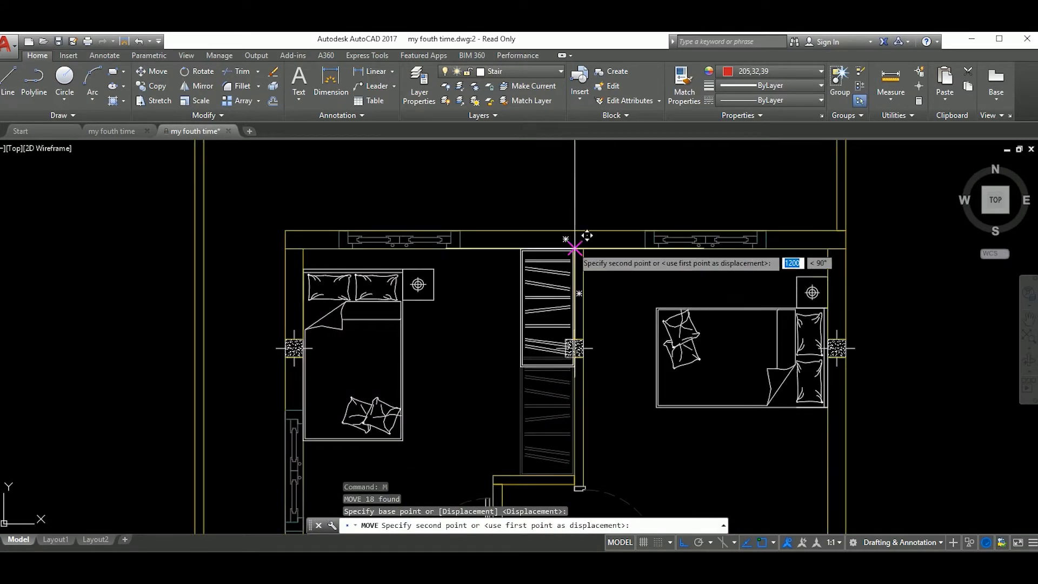
left_click(576, 247)
scroll(554, 370, "up", 2)
scroll(567, 313, "down", 4)
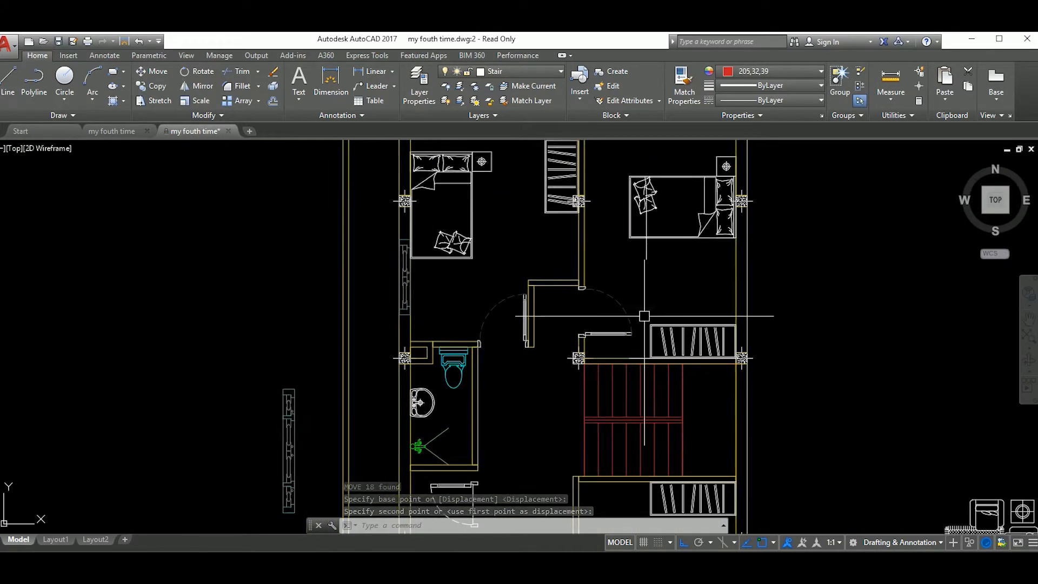
Move the left rear bedroom's bed and nightstand up against the inner face of the rear wall.
scroll(557, 296, "up", 3)
left_click(562, 308)
type("m")
key("Return")
middle_click_drag(491, 246, 514, 237)
left_click(450, 196)
scroll(559, 316, "down", 3)
scroll(560, 316, "up", 1)
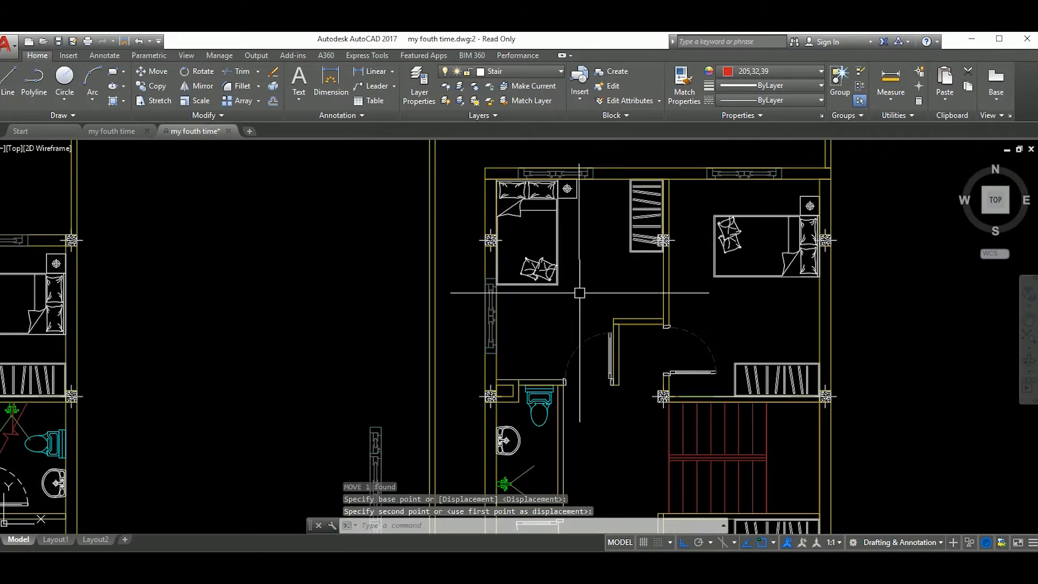
middle_click_drag(578, 383, 579, 314)
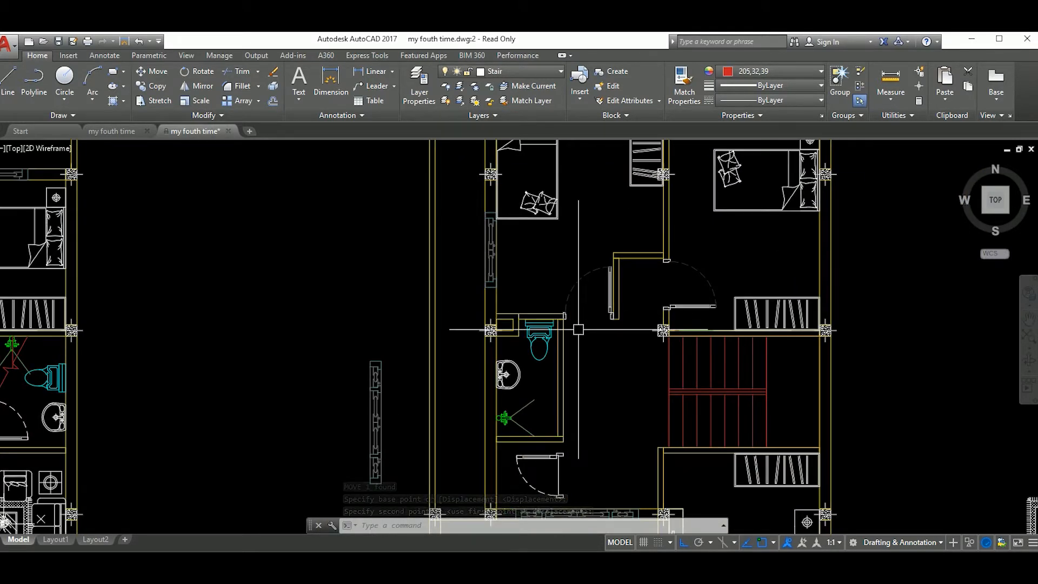
left_click(583, 451)
left_click(495, 349)
scroll(551, 320, "up", 3)
scroll(593, 341, "down", 1)
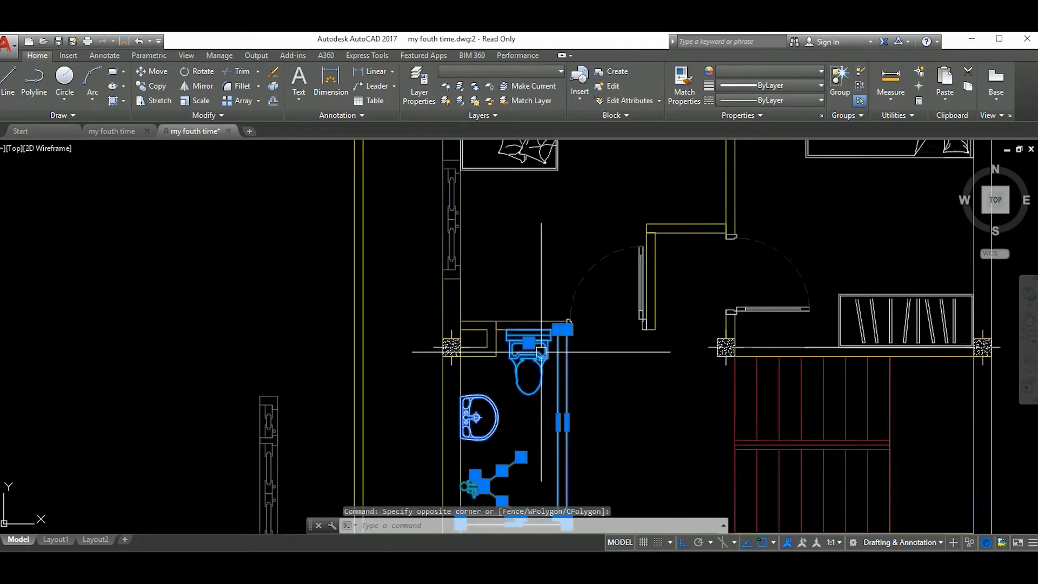
key("Escape")
Move the left rear bedroom's door up to the left end of the short horizontal partition.
left_click(676, 319)
left_click(644, 294)
scroll(643, 295, "down", 2)
scroll(612, 319, "up", 1)
type("m")
left_click(630, 394)
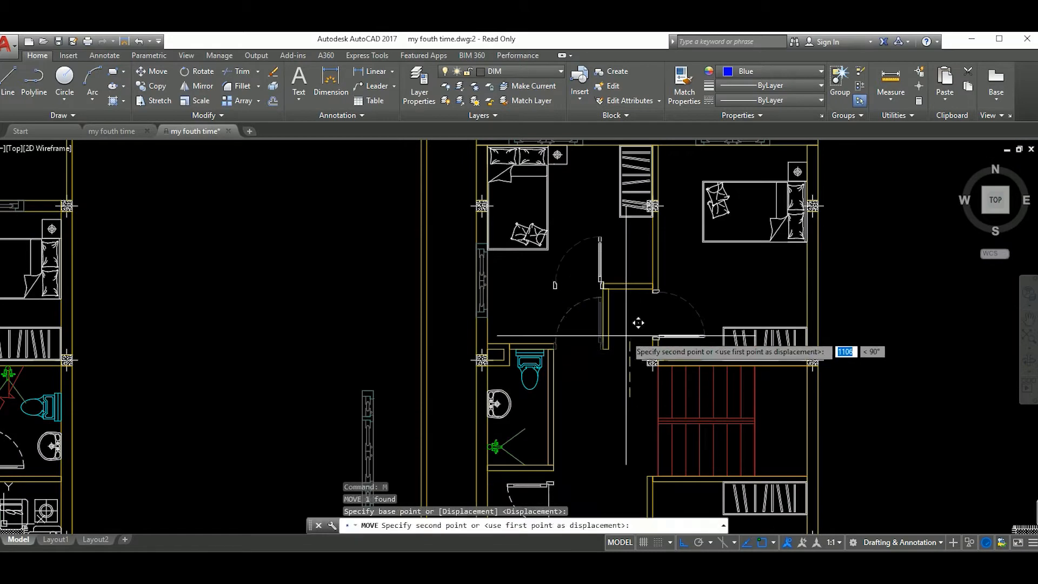
left_click(638, 336)
scroll(638, 336, "down", 2)
scroll(633, 346, "up", 2)
middle_click_drag(588, 359, 631, 375)
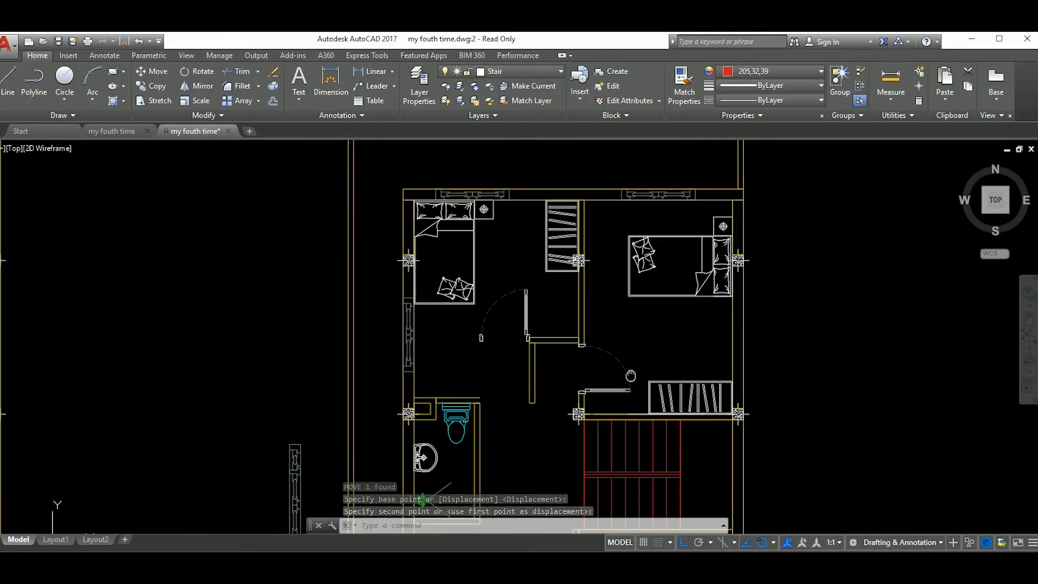
Combine the front bedroom's double bed and its two nightstands into a block named "fdsafew".
scroll(605, 330, "down", 3)
scroll(634, 442, "up", 3)
middle_click_drag(635, 442, 637, 373)
left_click(637, 373)
left_click(600, 339)
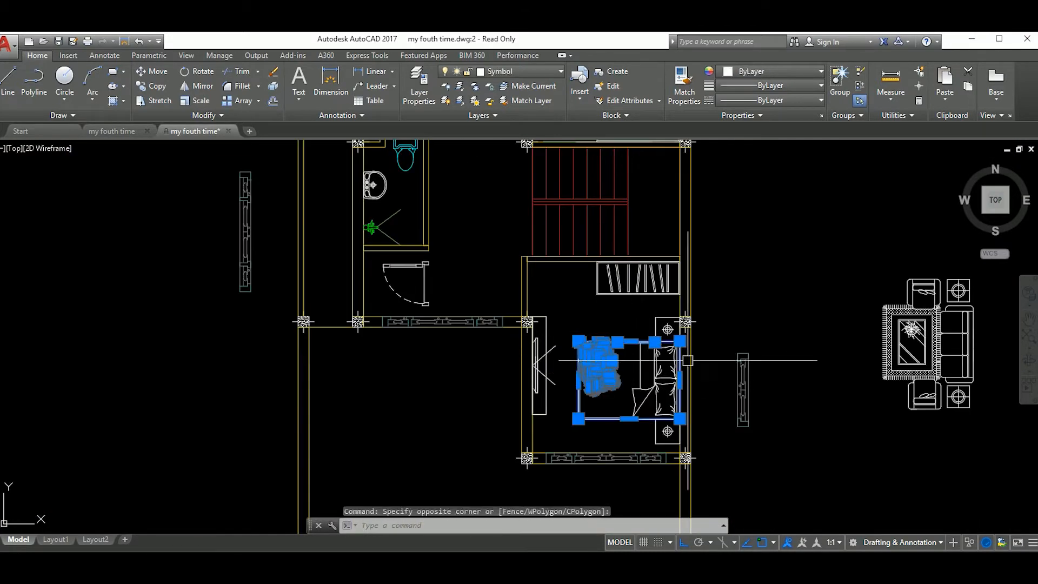
key("Escape")
left_click(572, 297)
left_click(699, 449)
type("b")
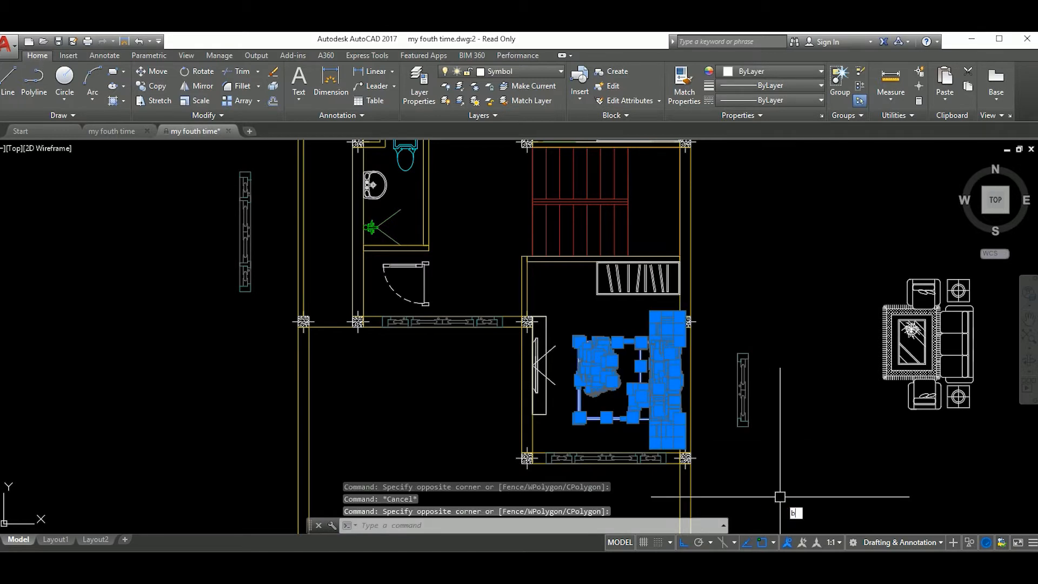
key("Return")
type("fdsafew")
left_click(427, 201)
Copy the double bed block from the front bedroom up into the right rear bedroom.
left_click(657, 384)
left_click(620, 347)
type("co")
key("Return")
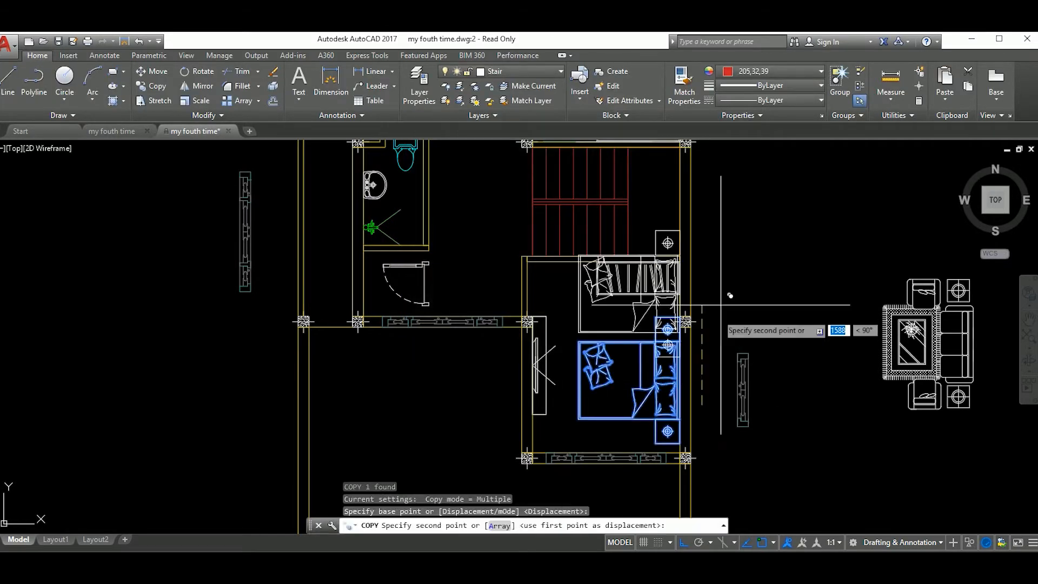
left_click(702, 407)
middle_click_drag(727, 217, 703, 431)
left_click(727, 285)
key("Escape")
Move the right rear bedroom's original bed out to the empty space above the plan.
left_click(604, 196)
left_click(540, 206)
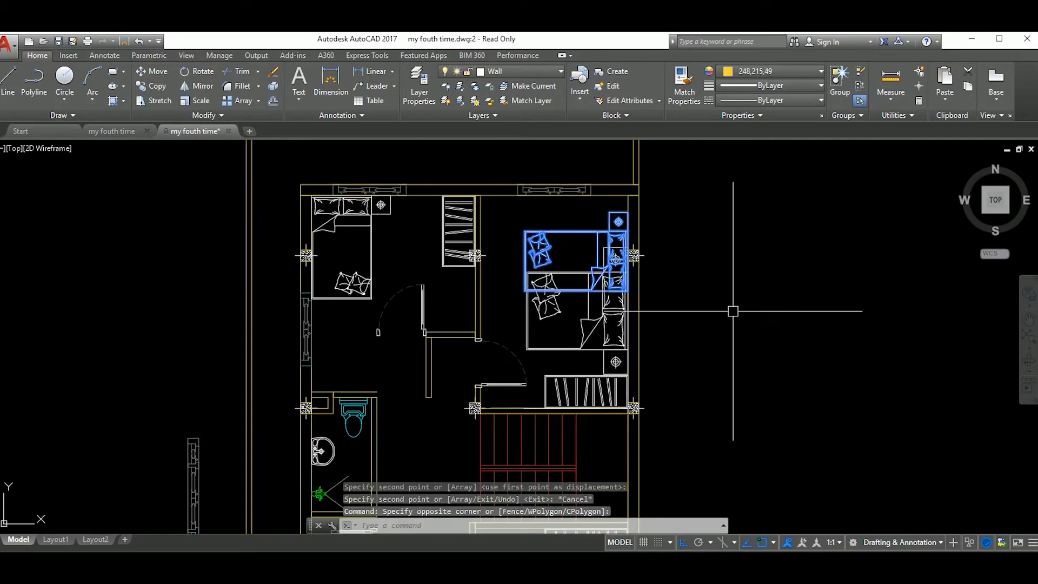
type("m")
key("Return")
left_click(728, 308)
left_click(720, 276)
Move the copied double bed into the right rear bedroom's corner between the rear wall and the right wall.
scroll(662, 305, "up", 4)
left_click(662, 305)
type("m")
key("Return")
left_click(775, 345)
left_click(772, 260)
scroll(784, 277, "down", 4)
middle_click_drag(787, 281, 737, 315)
scroll(679, 292, "up", 2)
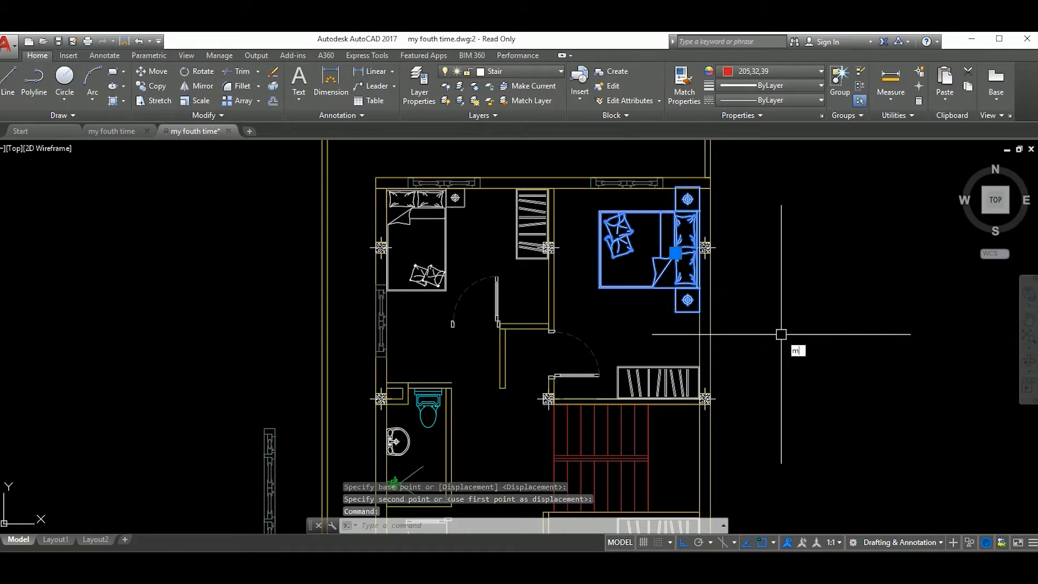
key("Return")
scroll(701, 183, "up", 8)
scroll(679, 187, "down", 8)
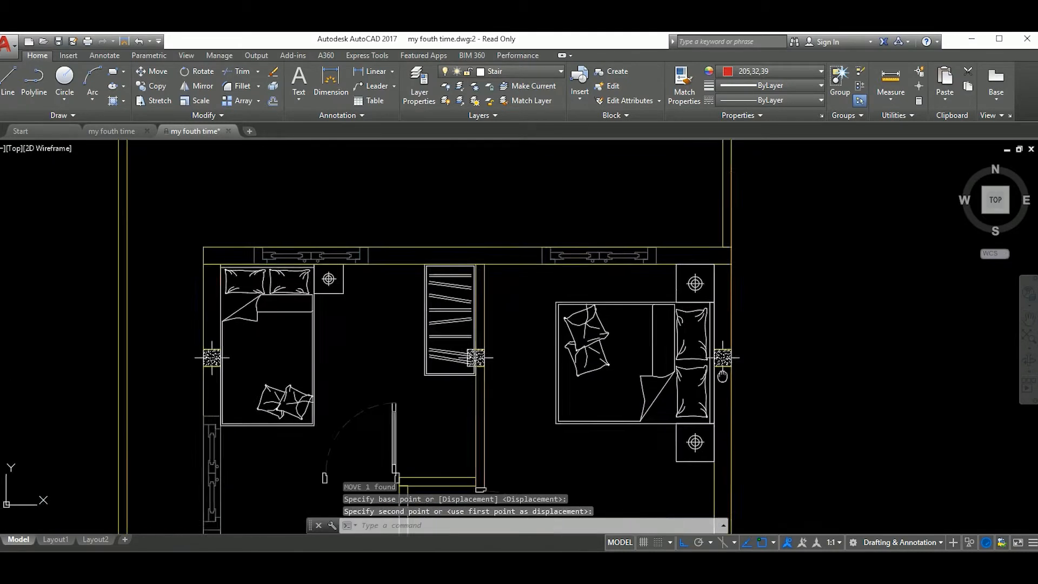
Move the copied double bed 200 down, away from the rear wall.
left_click(817, 365)
type("200")
left_click(816, 366)
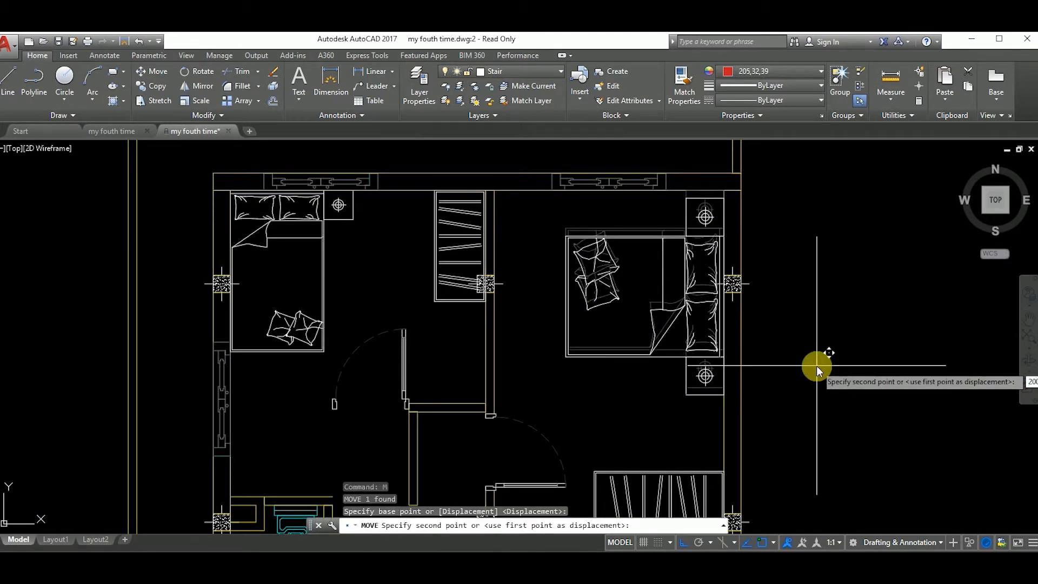
scroll(703, 341, "down", 4)
scroll(725, 339, "up", 2)
scroll(704, 346, "down", 2)
scroll(704, 346, "up", 2)
middle_click_drag(697, 346, 712, 370)
scroll(712, 370, "down", 3)
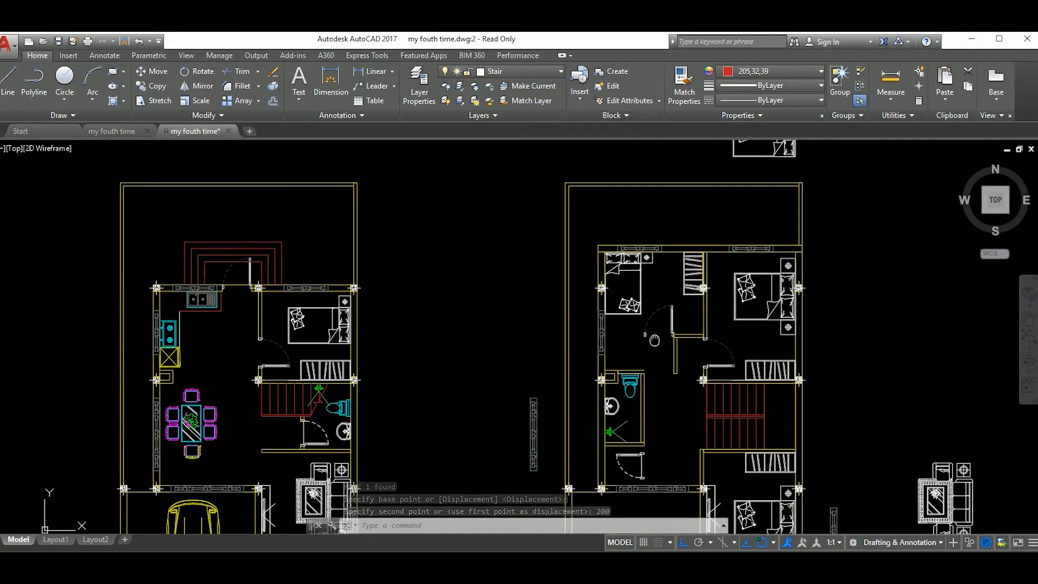
Move the left rear bedroom's door and the short vertical partition out to the empty space left of the plan.
scroll(666, 344, "up", 5)
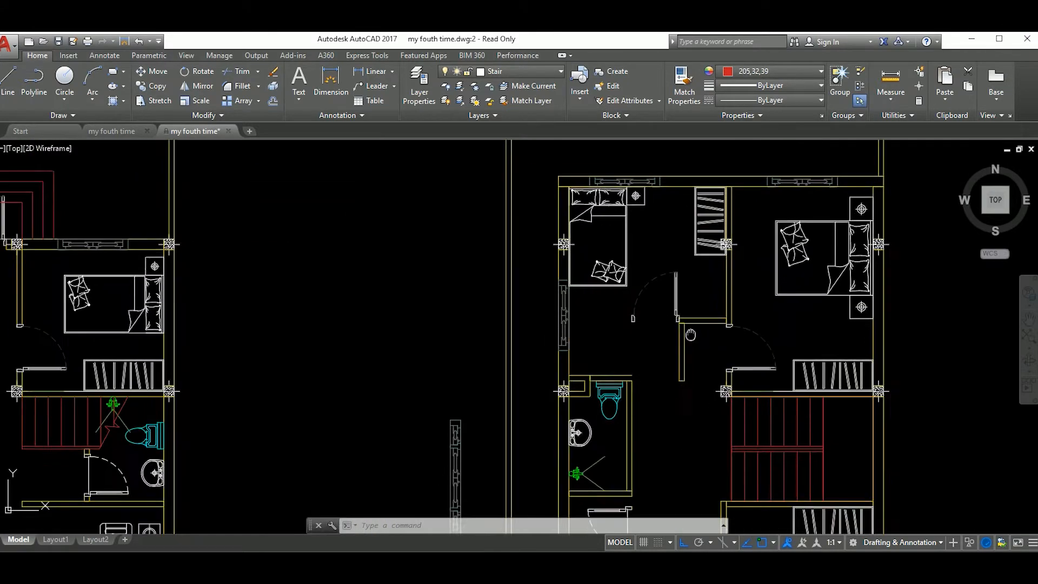
left_click(689, 280)
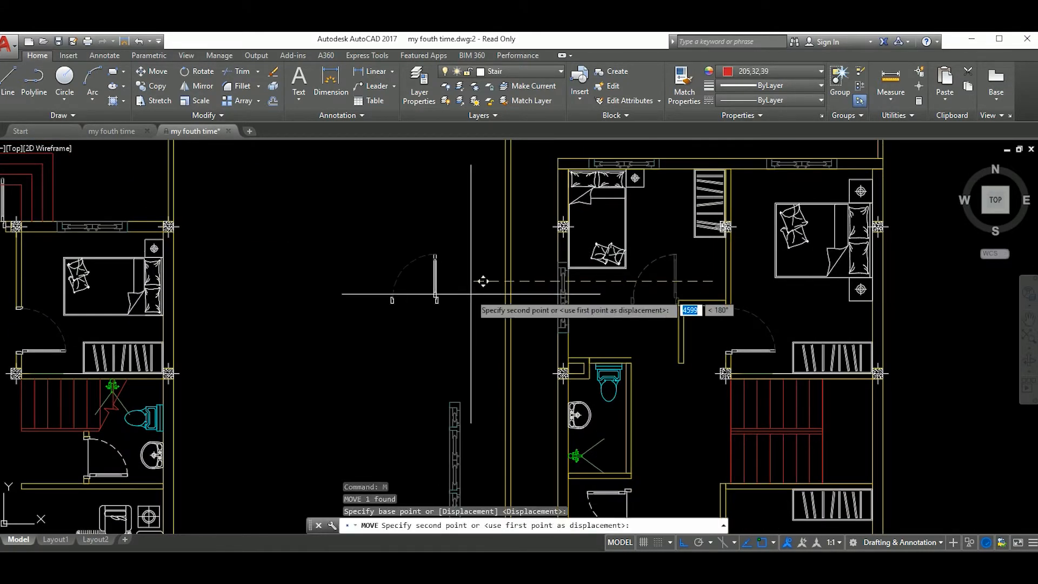
left_click(482, 281)
scroll(483, 281, "down", 3)
scroll(483, 281, "up", 3)
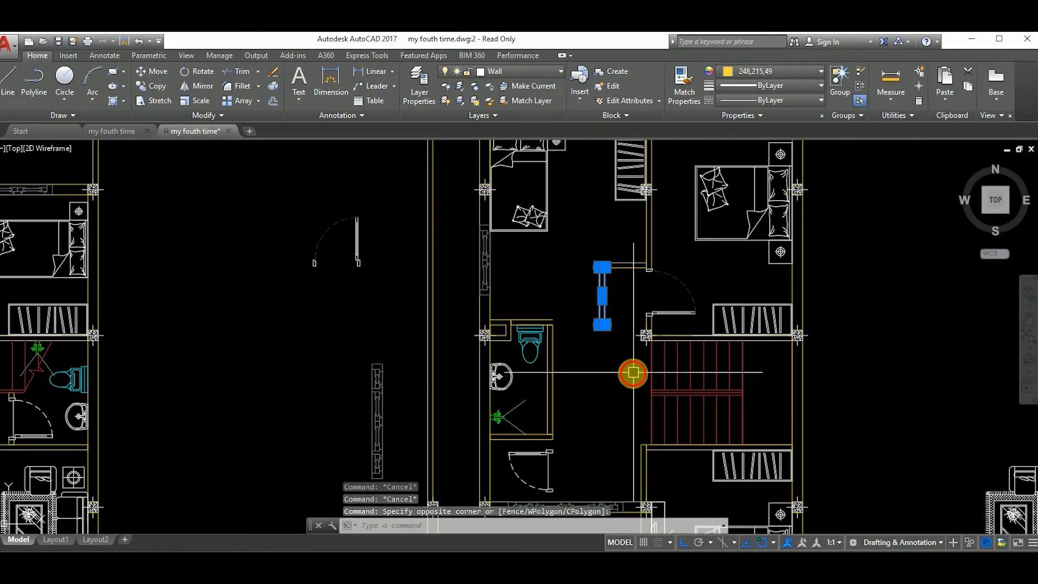
left_click(346, 358)
scroll(599, 280, "up", 2)
Stretch the short horizontal partition's left end to the inner face of the left wall.
left_click(613, 282)
left_click(598, 259)
scroll(598, 259, "up", 4)
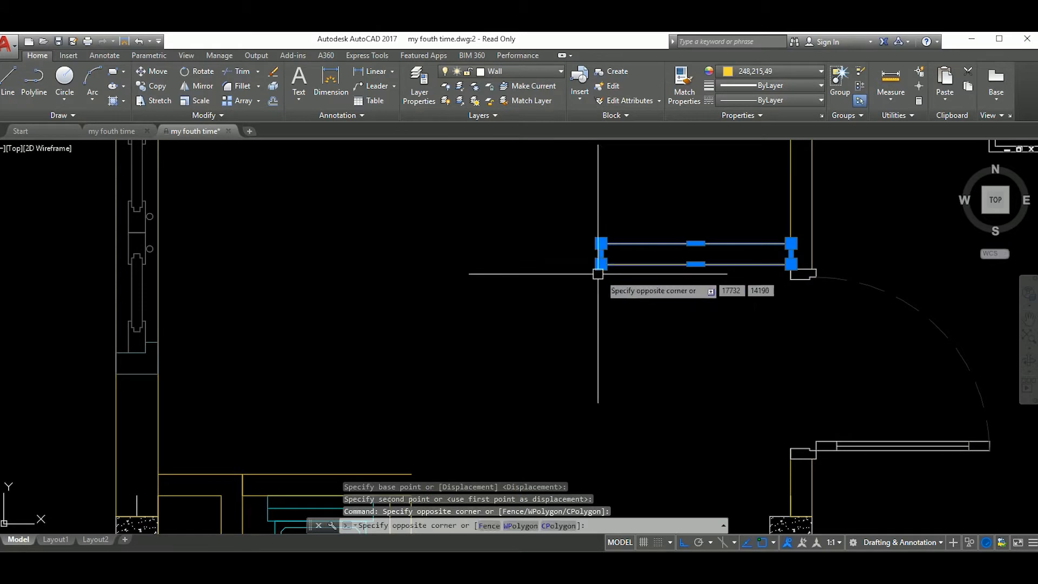
middle_click_drag(169, 236, 547, 286)
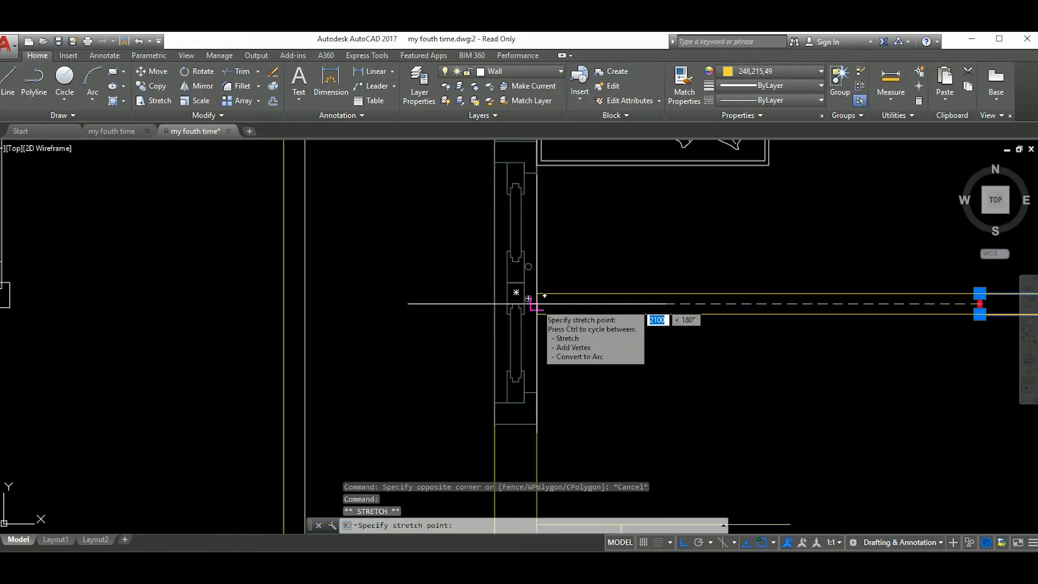
key("Escape")
Move the window in the left wall out to the empty space left of the plan.
scroll(591, 327, "down", 3)
scroll(605, 352, "up", 2)
scroll(630, 377, "down", 2)
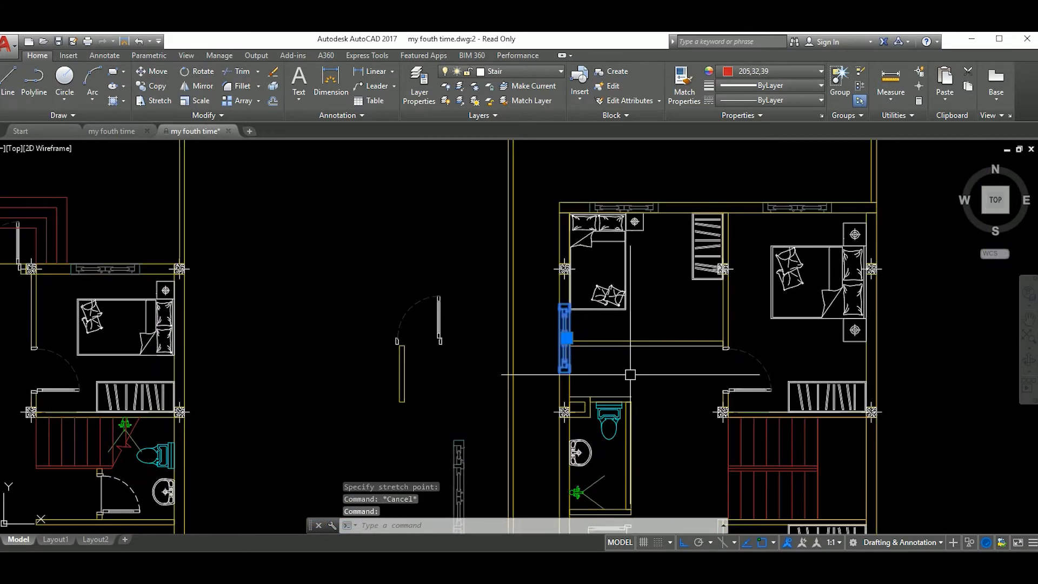
key("space")
left_click(631, 375)
left_click(478, 373)
scroll(562, 362, "up", 3)
middle_click_drag(643, 321, 564, 355)
scroll(568, 355, "down", 3)
Move the bathroom's toilet, basin, shower and partition walls to the right, away from the left wall.
middle_click_drag(591, 472, 607, 309)
left_click(591, 403)
left_click(535, 347)
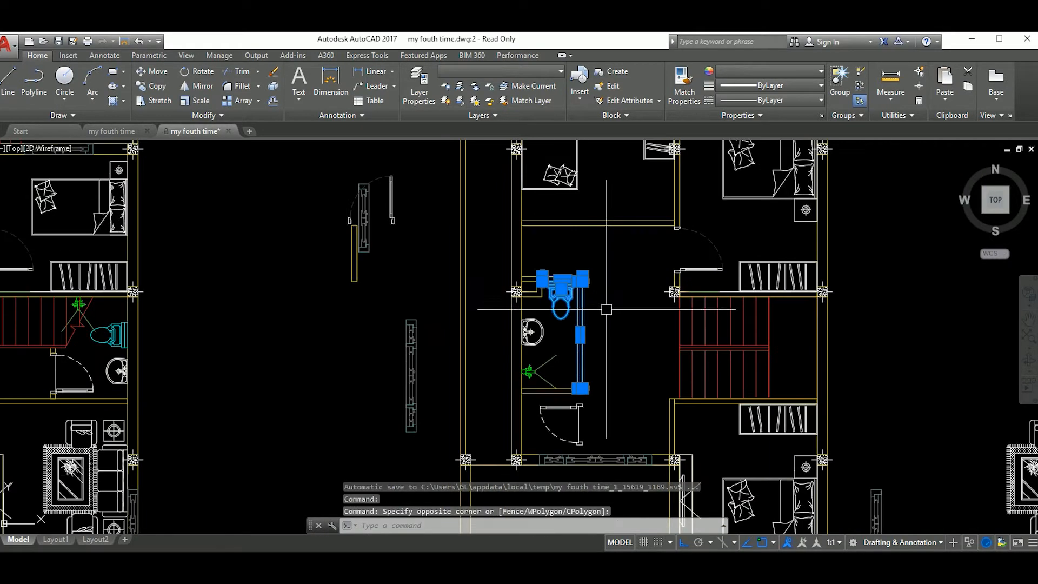
left_click(532, 335)
type("m")
key("space")
left_click(613, 349)
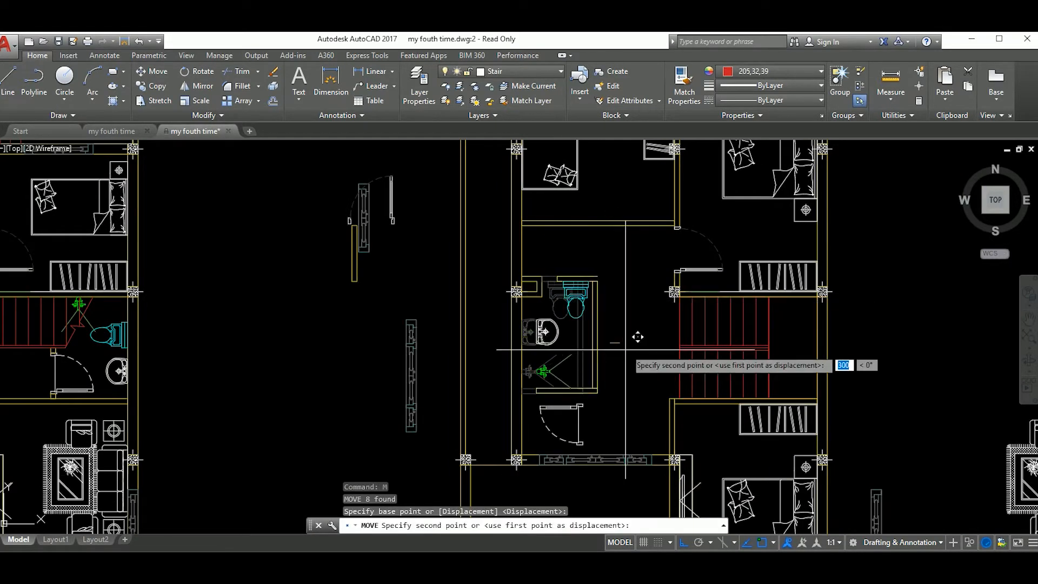
left_click(647, 349)
middle_click_drag(635, 313, 636, 366)
scroll(636, 366, "down", 2)
middle_click_drag(636, 366, 626, 374)
scroll(467, 308, "up", 2)
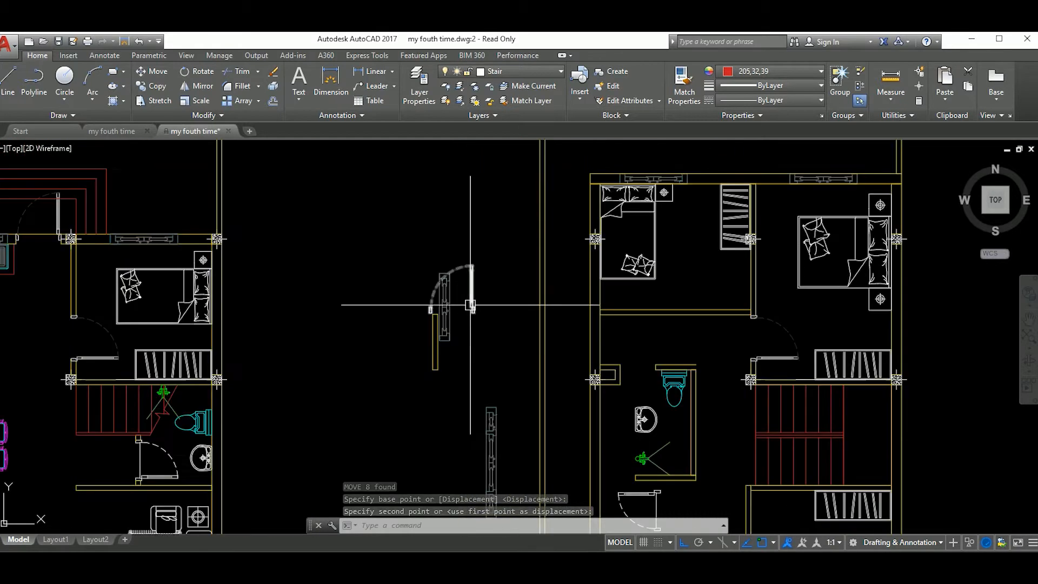
Move the set-aside door back to the right end of the left rear bedroom's horizontal partition.
key("space")
scroll(474, 313, "up", 4)
left_click(476, 311)
scroll(552, 316, "down", 6)
middle_click_drag(702, 318, 574, 320)
scroll(574, 320, "up", 10)
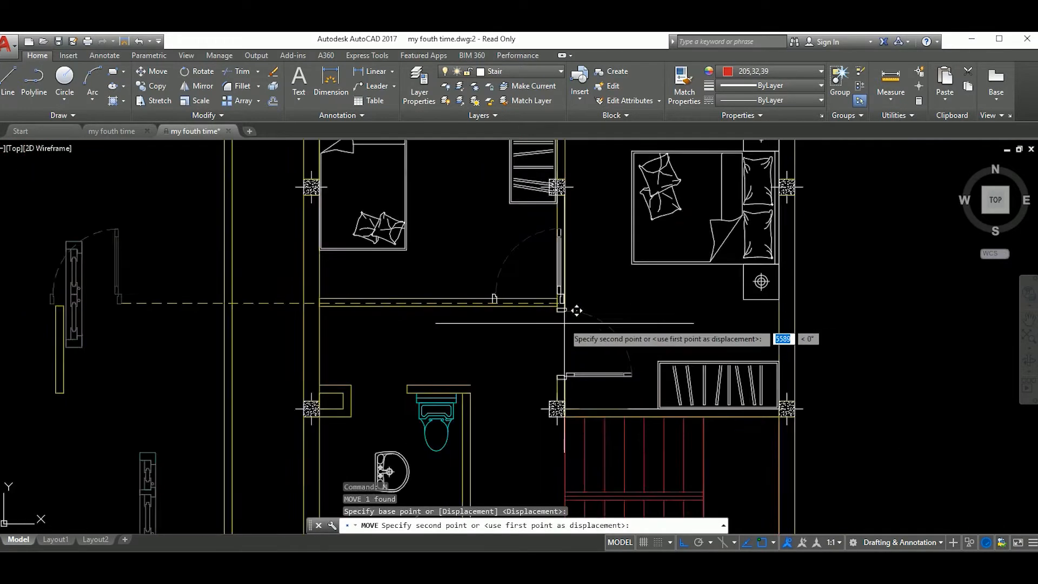
left_click(549, 290)
scroll(631, 327, "down", 5)
Move the left rear bedroom's door 200 to the left along the horizontal partition.
double_click(504, 265)
scroll(528, 291, "down", 4)
type("m")
key("Return")
left_click(575, 341)
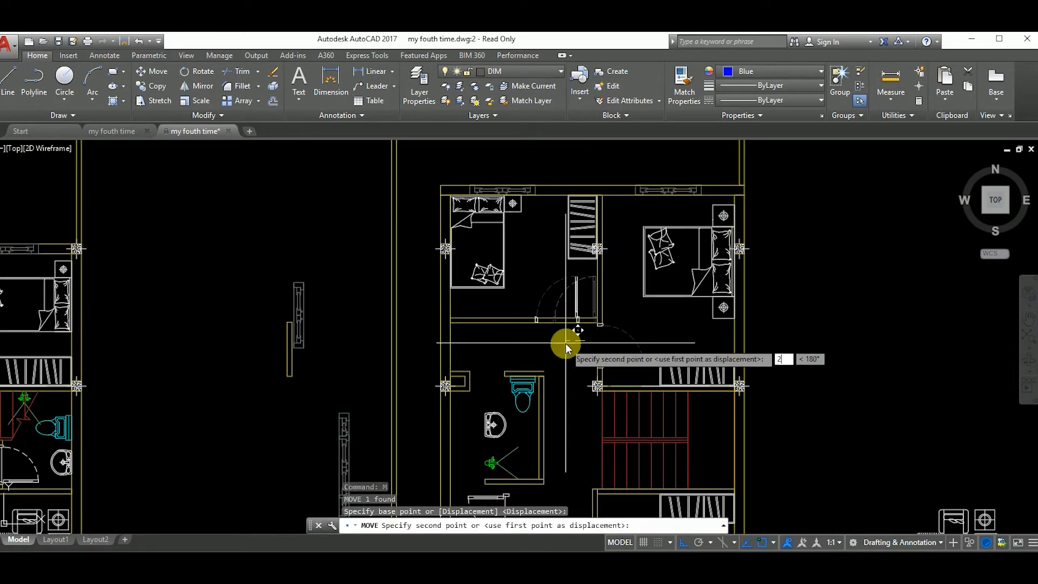
type("200")
key("Return")
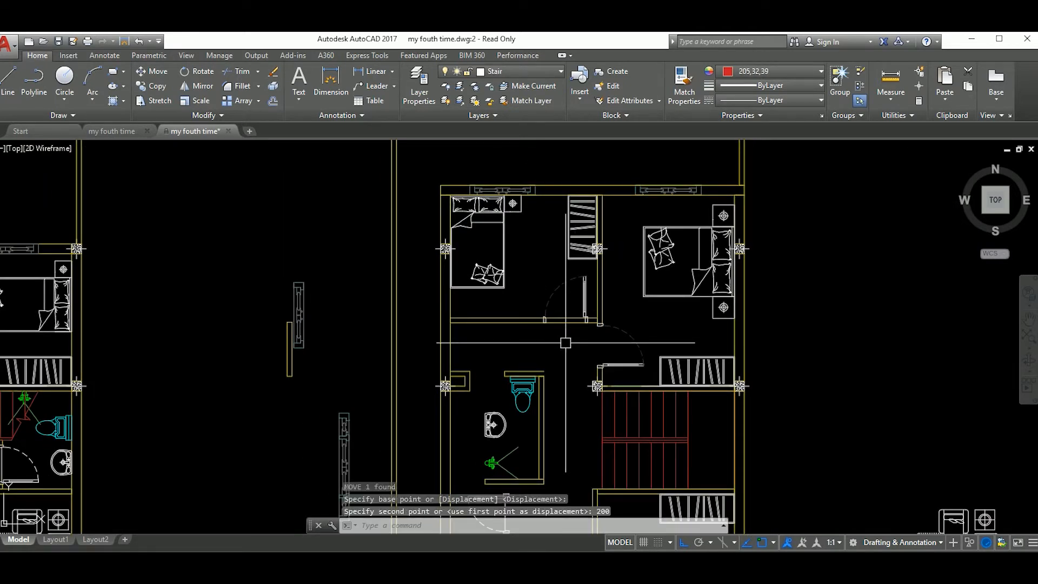
middle_click_drag(563, 334, 577, 276)
left_click(577, 327)
left_click(544, 378)
scroll(649, 327, "down", 2)
mouse_move(615, 378)
middle_mouse_down()
mouse_move(628, 362)
mouse_move(630, 382)
middle_mouse_up()
scroll(617, 388, "up", 4)
left_click(637, 394)
key("Escape")
key("Escape")
Move the bathroom's vertical partition straight up until its upper end meets the left rear bedroom's horizontal partition.
middle_click_drag(644, 299, 645, 328)
scroll(606, 274, "up", 2)
left_click(625, 310)
left_click(601, 325)
scroll(643, 349, "down", 2)
key("m")
key("Return")
scroll(618, 278, "up", 4)
left_click(610, 287)
middle_click_drag(583, 222, 599, 336)
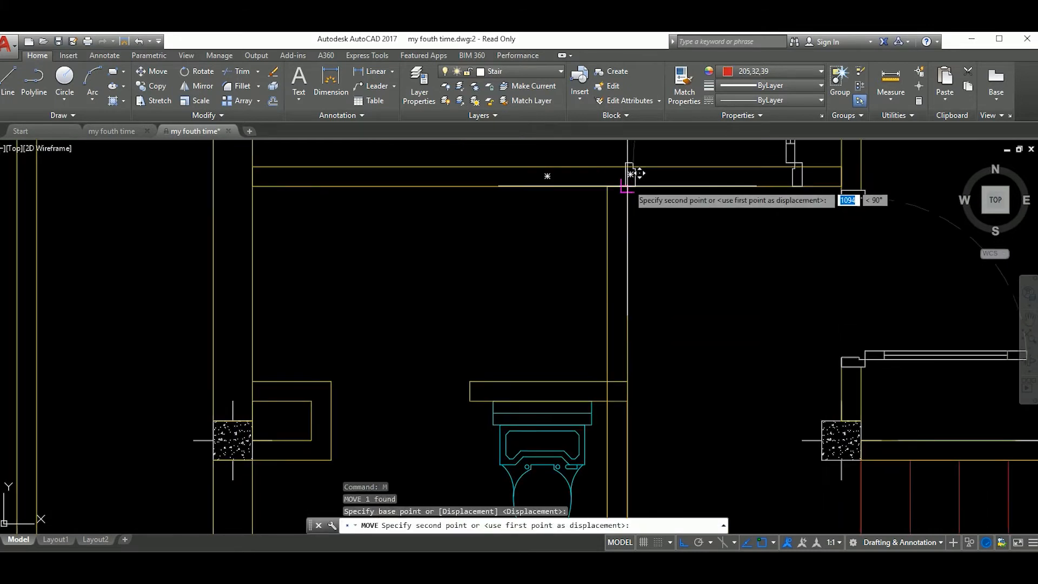
left_click(627, 186)
Move the bathroom's vertical partition 200 to the left, away from the bedroom door jamb.
left_click(643, 243)
left_click(619, 261)
key("Return")
left_click(686, 267)
type("2")
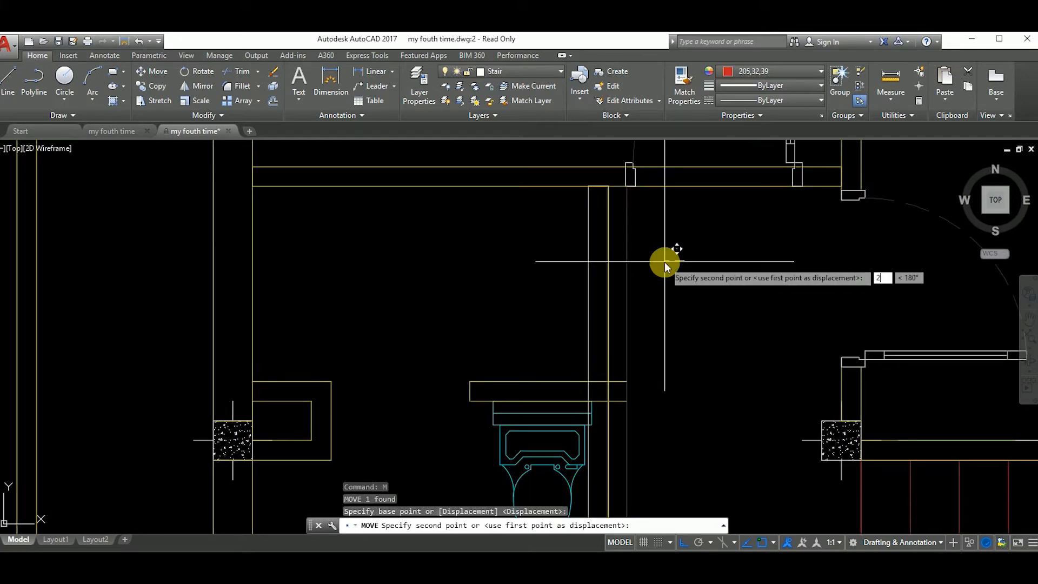
type("00")
key("Return")
Erase the short horizontal partition piece behind the bathroom toilet.
scroll(665, 262, "down", 4)
scroll(640, 342, "up", 4)
left_click(514, 287)
left_click(497, 265)
scroll(625, 323, "down", 4)
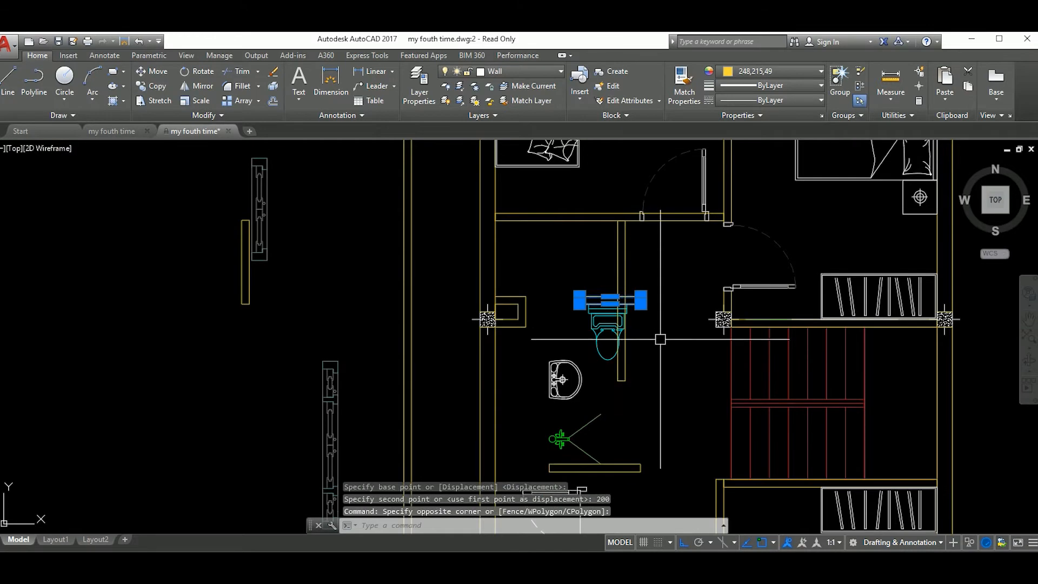
type("e")
key("Return")
Rotate the toilet to face right and move it against the left wall, above the duct.
middle_click_drag(660, 339, 665, 283)
key("Return")
left_click(655, 288)
key("Return")
left_click(670, 329)
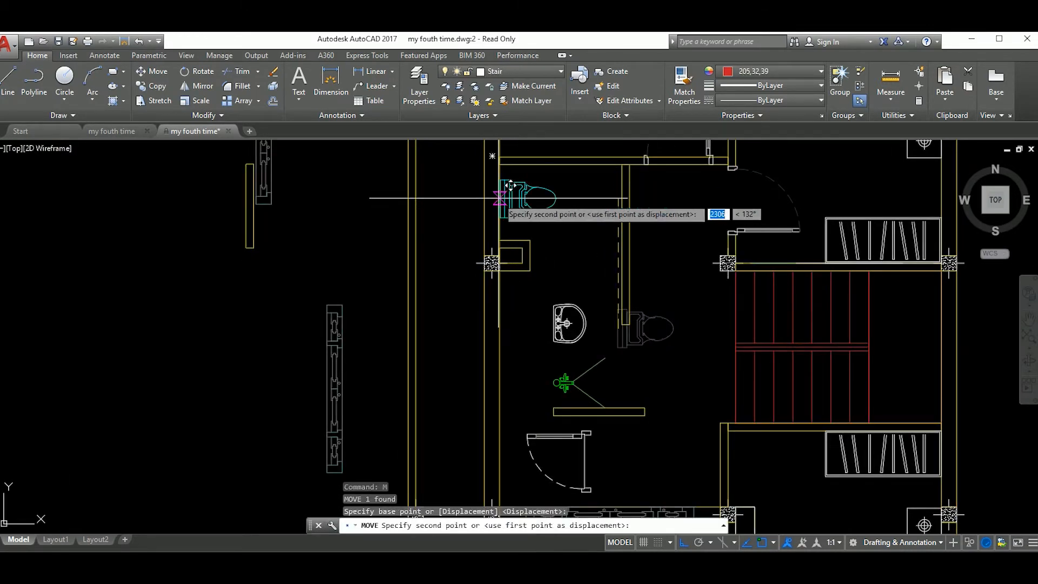
scroll(560, 245, "down", 3)
scroll(560, 245, "up", 3)
Rotate the bathroom basin so that it faces downward in the plan.
scroll(560, 245, "down", 2)
middle_click_drag(586, 287, 592, 270)
scroll(592, 270, "up", 2)
left_click(586, 270)
left_click(566, 271)
middle_click_drag(676, 303, 669, 325)
type("ro")
key("Return")
left_click(670, 271)
left_click(685, 304)
Move the rotated basin into the bathroom, against the underside of the bedroom's horizontal partition beside the toilet.
left_click(654, 185)
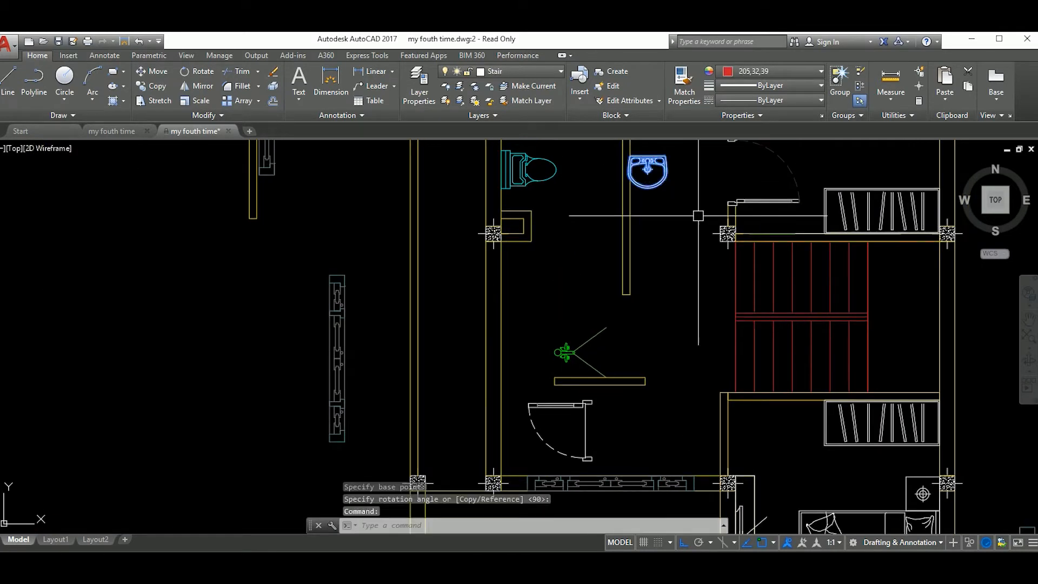
middle_click_drag(692, 226, 678, 309)
type("m")
key("Return")
left_click(615, 238)
left_click(589, 241)
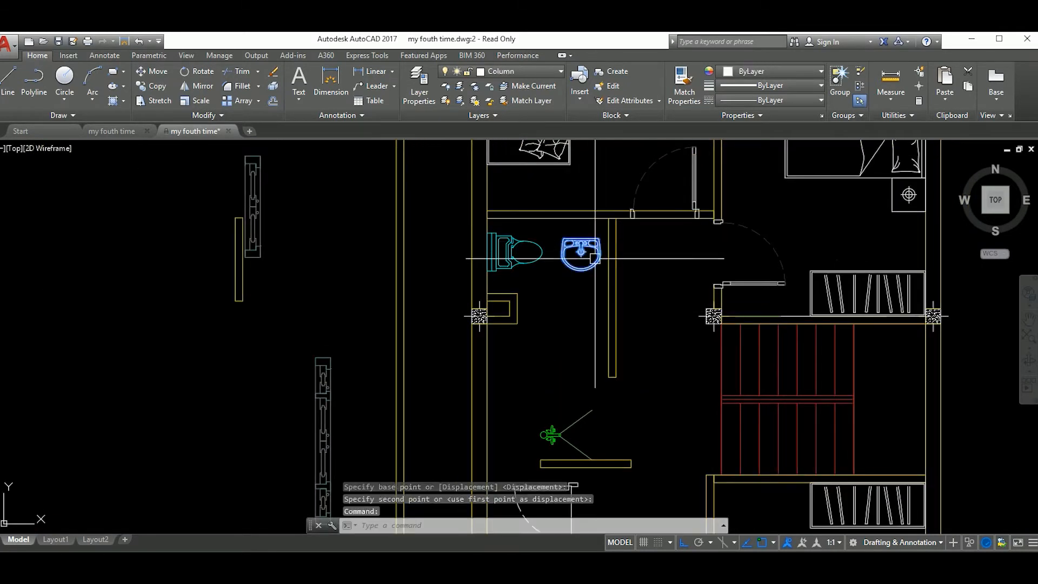
left_click(582, 238)
left_click(582, 219)
Move the shower onto the inner face of the left wall, just below the duct.
scroll(621, 319, "down", 2)
middle_click_drag(622, 320, 607, 305)
scroll(611, 315, "up", 2)
scroll(627, 330, "down", 2)
scroll(573, 334, "up", 3)
left_click(579, 314)
left_click(494, 280)
type("m")
key("space")
left_click(513, 301)
middle_click_drag(487, 157, 540, 264)
left_click(492, 276)
Move the loose horizontal partition up to the lower end of the bathroom's vertical partition, forming a corner.
scroll(519, 266, "down", 2)
scroll(568, 287, "down", 2)
middle_click_drag(625, 348, 607, 315)
scroll(615, 318, "up", 2)
left_click(620, 325)
left_click(600, 299)
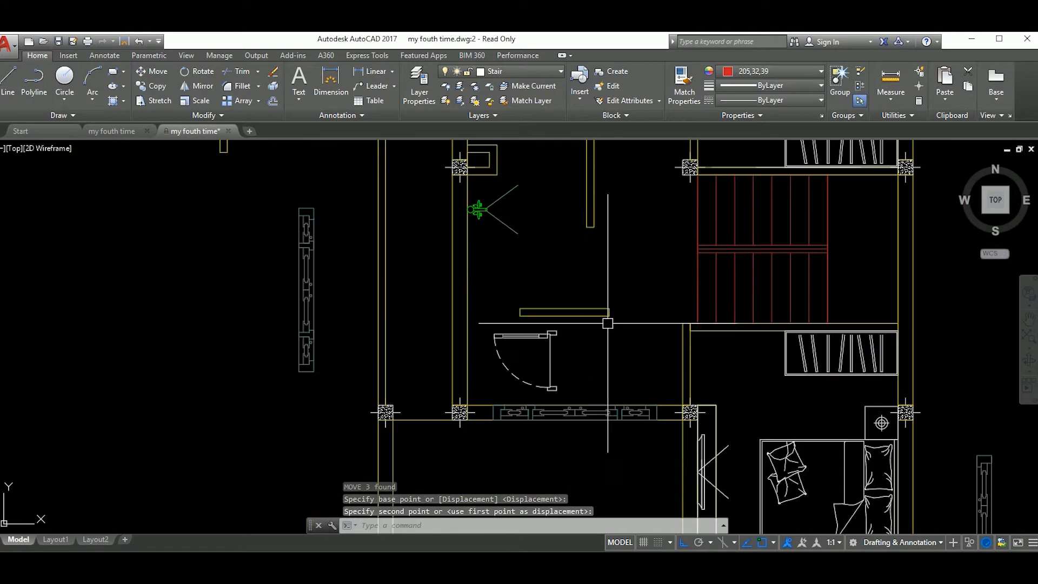
left_click(607, 214)
Adjust the shower's position on the left wall, shifting it slightly up toward the duct.
scroll(459, 254, "up", 5)
left_click(556, 280)
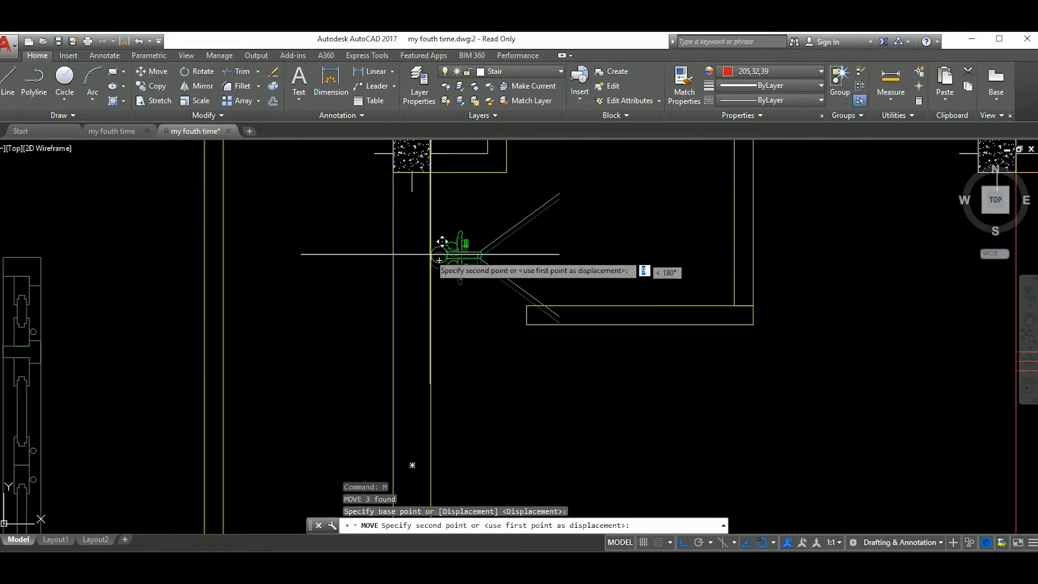
left_click(431, 261)
scroll(431, 260, "down", 5)
left_click(565, 257)
type("m")
key("Return")
scroll(505, 264, "up", 4)
left_click(505, 260)
left_click(505, 250)
Rotate the shower so that its spray points upward in the plan.
scroll(581, 282, "down", 4)
middle_click_drag(646, 292, 621, 319)
left_click(600, 309)
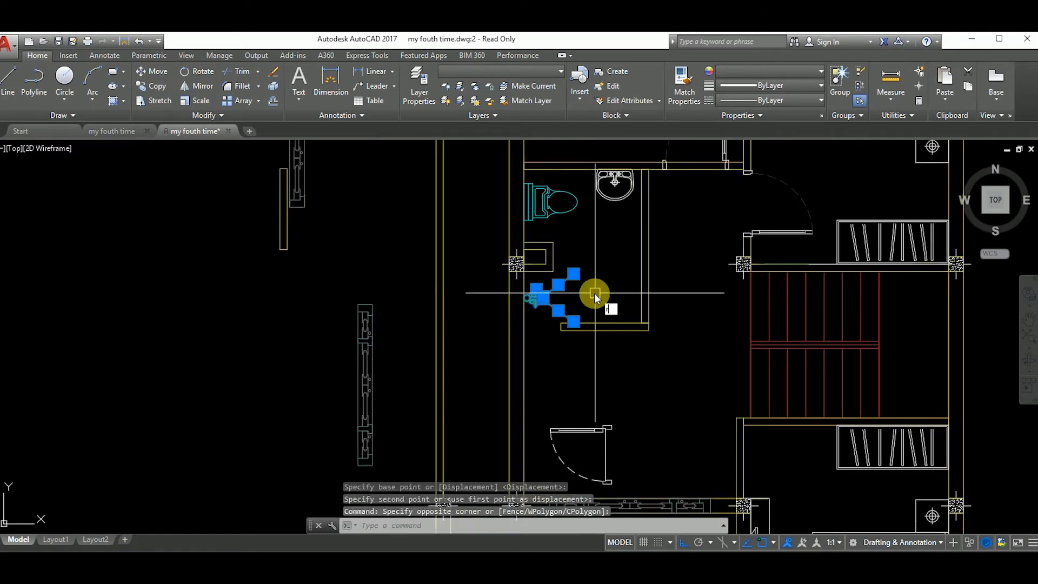
key("Return")
left_click(594, 294)
left_click(587, 342)
Move the rotated shower onto the inner face of the bathroom's lower horizontal partition.
type("M")
key("Return")
scroll(598, 352, "up", 5)
left_click(611, 359)
left_click(629, 271)
scroll(629, 270, "down", 5)
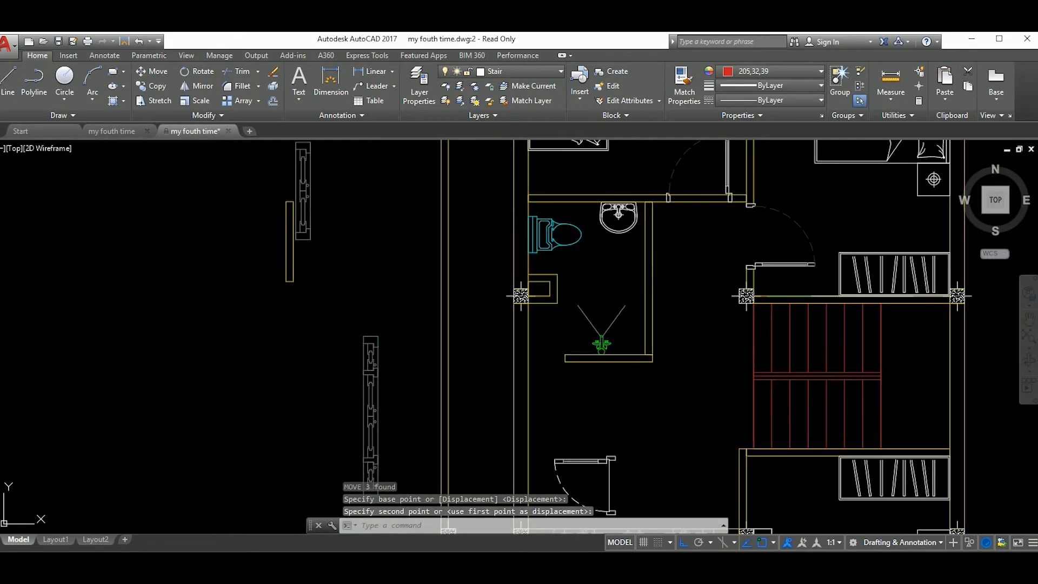
Stretch the left end of the bathroom's lower partition out to the left wall, closing off the room.
scroll(591, 389, "up", 4)
left_click(591, 389)
left_click(545, 375)
left_click(546, 375)
left_click(451, 375)
key("Escape")
scroll(631, 385, "down", 3)
scroll(654, 373, "up", 3)
Shift the shower left along the lower partition, toward the middle of the bathroom.
left_click(656, 370)
left_click(587, 327)
type("M")
key("Return")
left_click(651, 348)
scroll(647, 339, "down", 5)
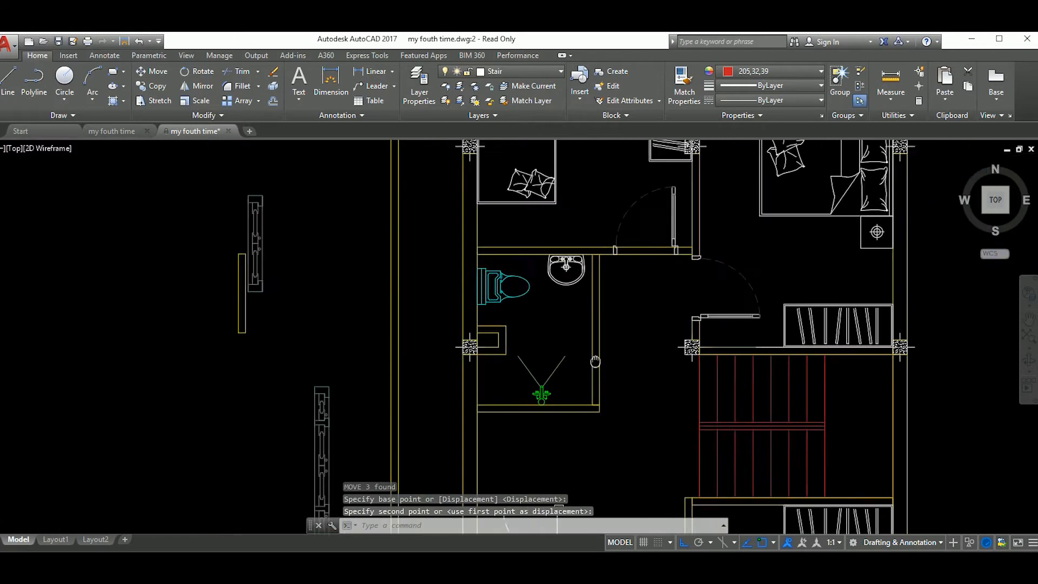
Mirror the loose bathroom door about a vertical line and erase the original.
scroll(608, 385, "up", 3)
left_click(608, 385)
left_click(593, 348)
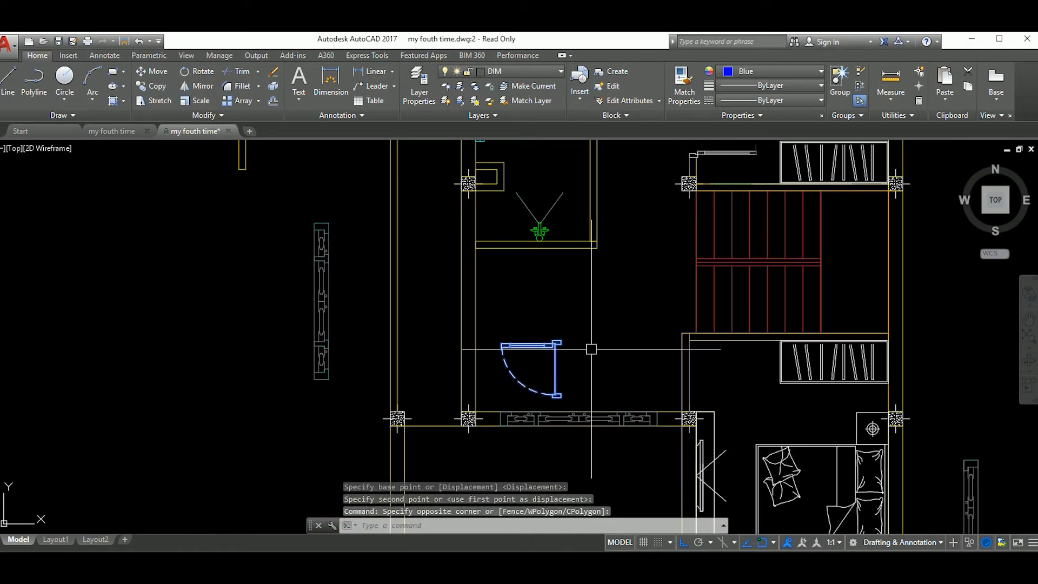
key("Return")
left_click(512, 344)
left_click(514, 285)
type("y")
key("Return")
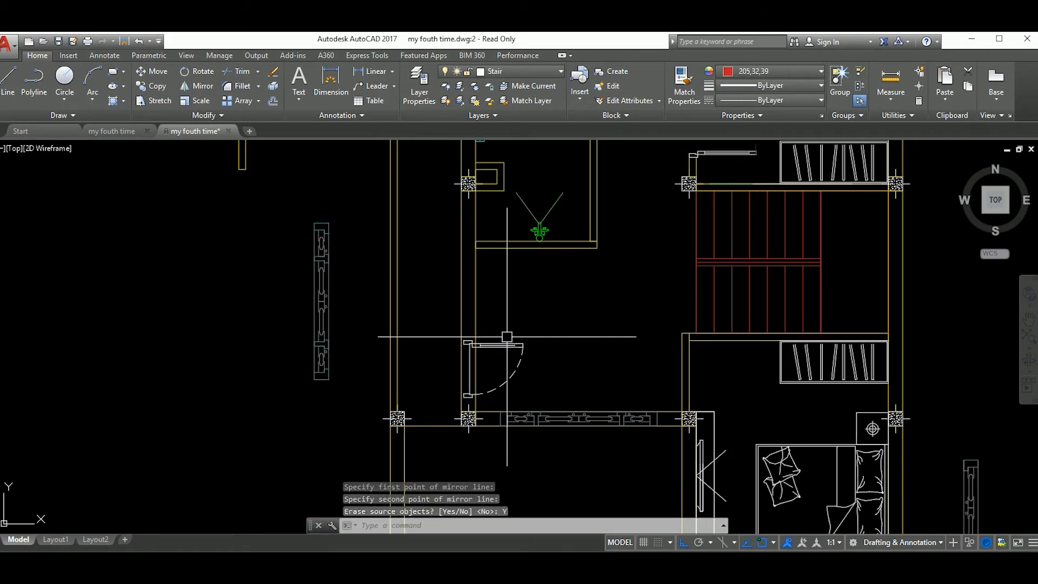
Mirror the bathroom door again so that it opens to the left, erasing the source door.
key("Return")
left_click(564, 346)
left_click(570, 324)
key("y")
key("Return")
Move the bathroom door onto the bathroom's right vertical partition, with its swing inside the room.
left_click(618, 345)
key("m")
key("Return")
left_click(663, 343)
mouse_move(624, 204)
middle_mouse_down()
mouse_move(631, 333)
mouse_move(651, 321)
middle_mouse_up()
left_click(604, 287)
Shift the bathroom door slightly up along the right partition.
scroll(623, 316, "up", 2)
key("Return")
left_click(667, 354)
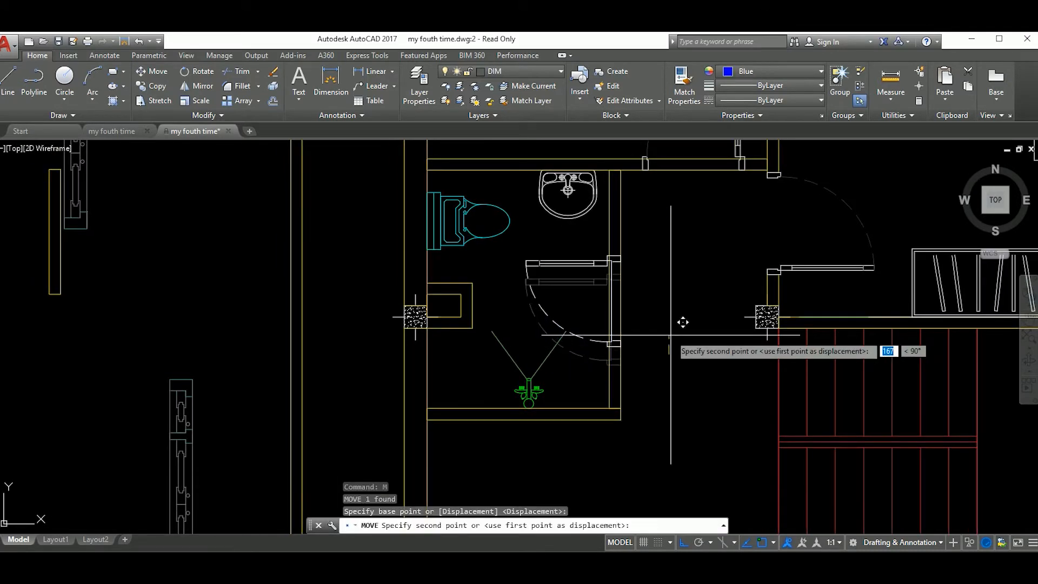
left_click(672, 335)
scroll(608, 338, "down", 6)
scroll(622, 325, "up", 6)
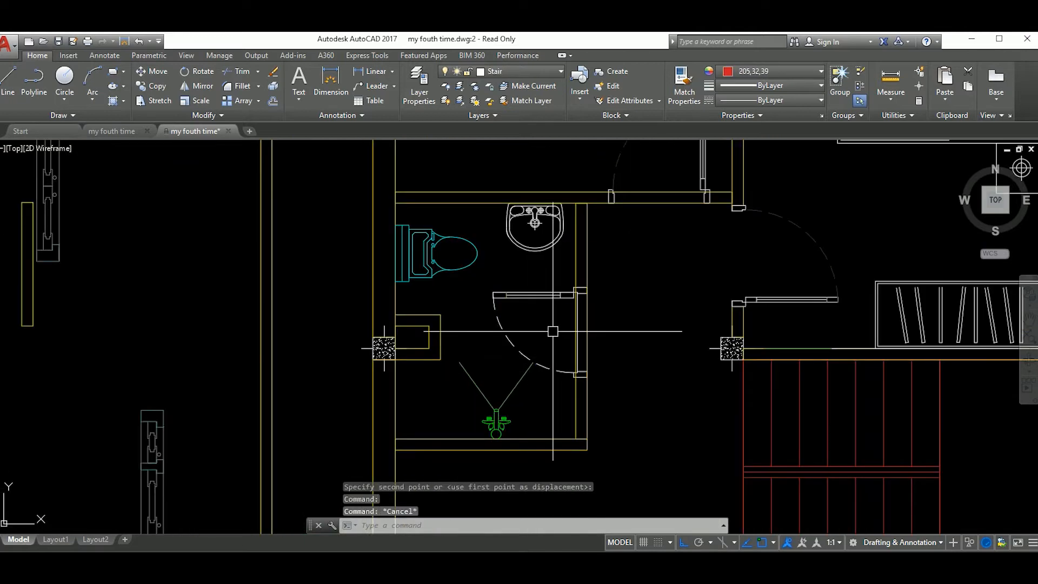
Try to trim the bathroom's right partition lines at the door and undo the trim.
scroll(600, 356, "down", 6)
scroll(591, 342, "up", 8)
type("tr")
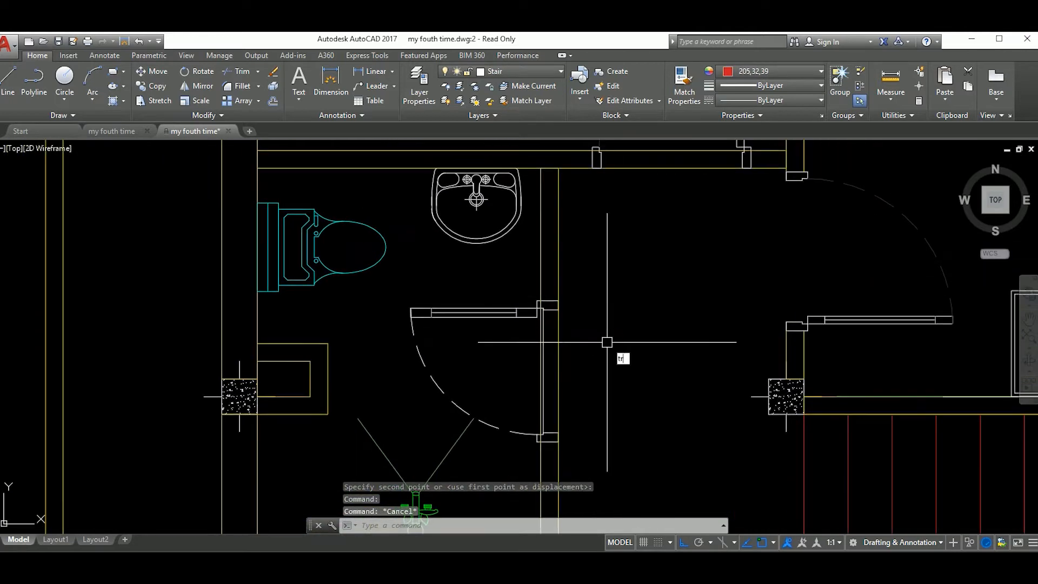
key("Return")
scroll(541, 307, "up", 3)
key("Return")
scroll(541, 307, "down", 3)
scroll(583, 380, "up", 4)
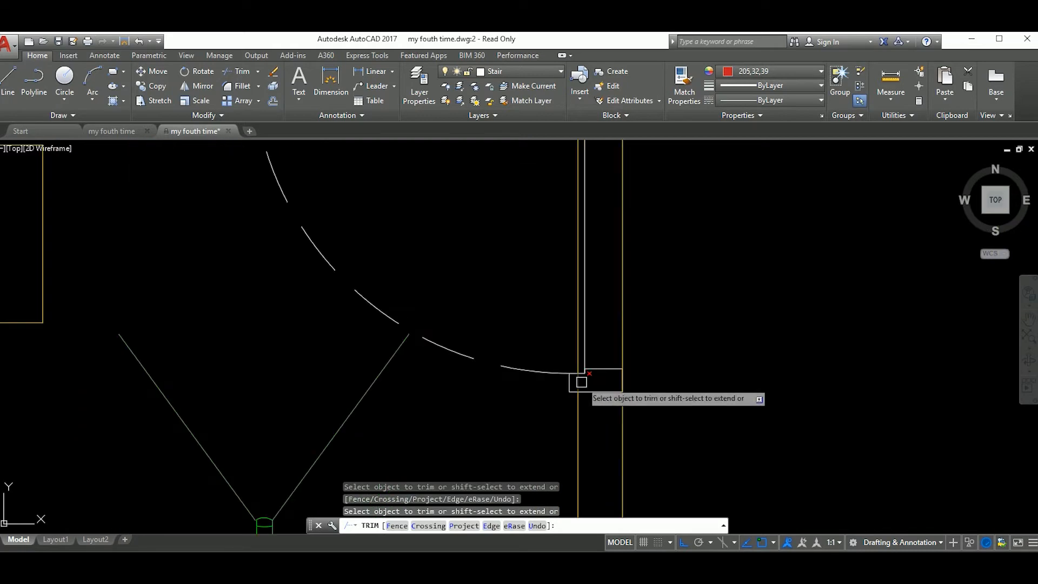
scroll(624, 346, "down", 4)
key("ctrl+z")
scroll(612, 363, "down", 6)
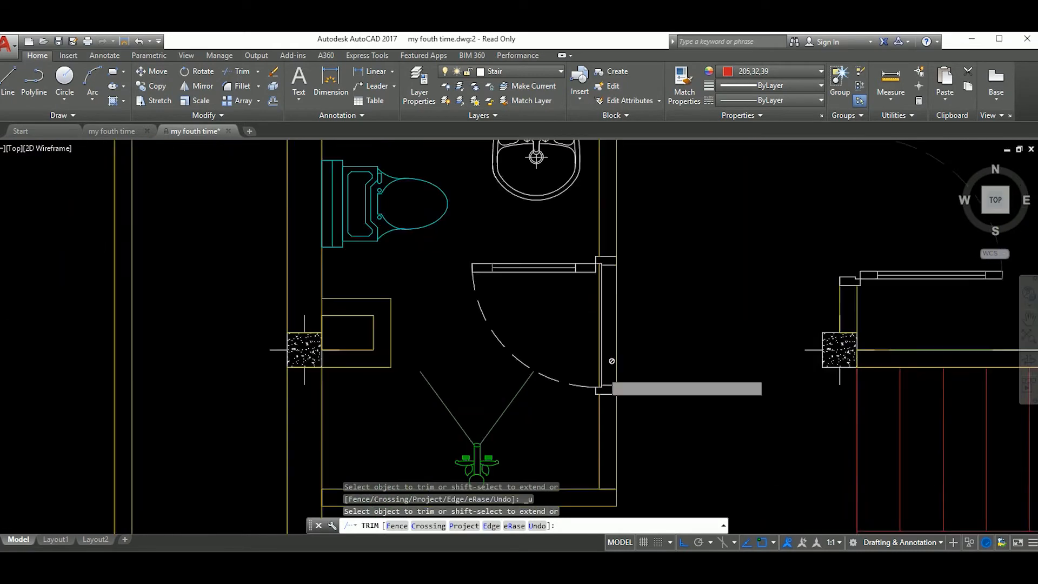
scroll(608, 366, "up", 4)
key("Escape")
scroll(616, 330, "down", 3)
mouse_move(650, 337)
middle_mouse_down()
mouse_move(623, 357)
mouse_move(640, 365)
mouse_move(619, 346)
mouse_move(582, 360)
middle_mouse_up()
scroll(622, 356, "down", 2)
scroll(585, 367, "down", 2)
scroll(557, 346, "up", 6)
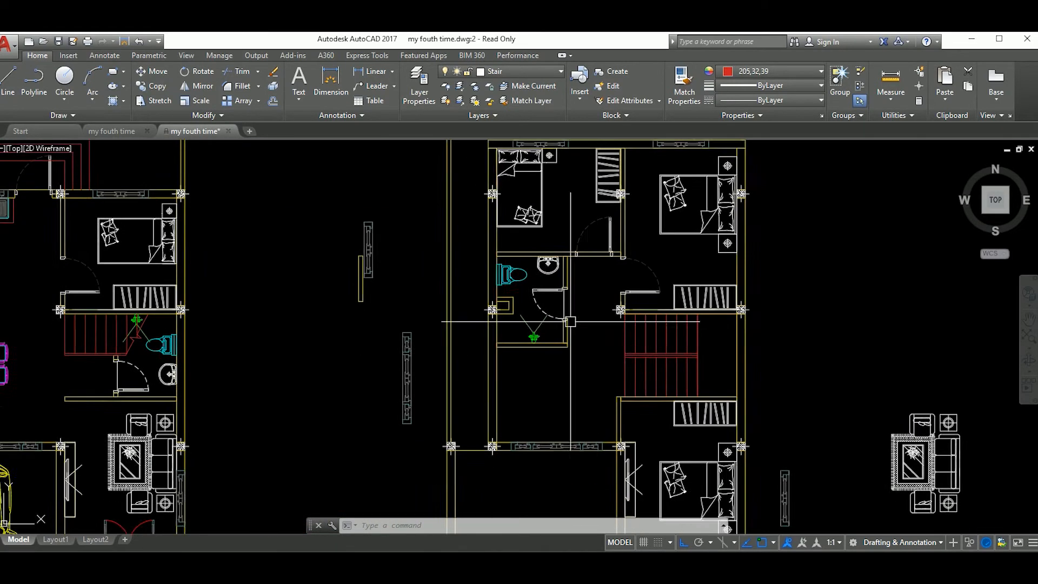
Trim the wall lines out of the bathroom doorway and the upper-left bedroom's doorway.
type("tr")
key("space")
key("space")
scroll(519, 323, "up", 3)
left_click(536, 280)
scroll(540, 303, "down", 4)
scroll(610, 310, "up", 3)
left_click(610, 316)
left_click_drag(487, 347, 468, 389)
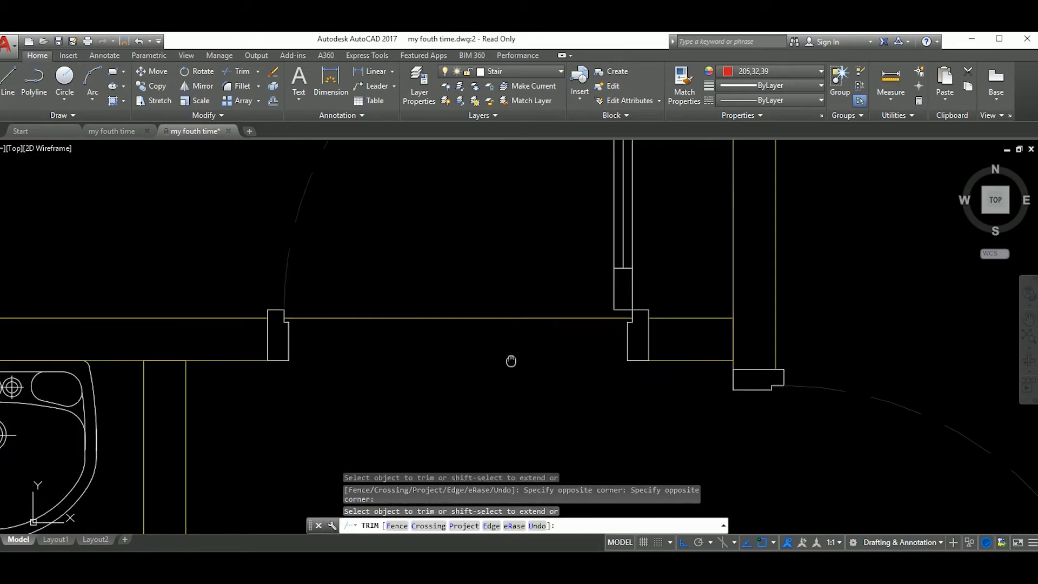
key("Escape")
Erase the leftover wall line crossing the upper-left bedroom's doorway.
middle_click_drag(479, 362, 569, 362)
left_click(569, 349)
left_click(552, 309)
type("e")
scroll(546, 339, "down", 8)
Copy the door of the bedroom above the stairs down to the front bedroom's left partition below the stairs.
middle_click_drag(623, 498, 583, 365)
scroll(541, 303, "up", 2)
left_click(553, 243)
type("co")
key("space")
scroll(519, 301, "up", 3)
left_click(532, 284)
scroll(533, 284, "down", 3)
middle_click_drag(546, 509, 568, 314)
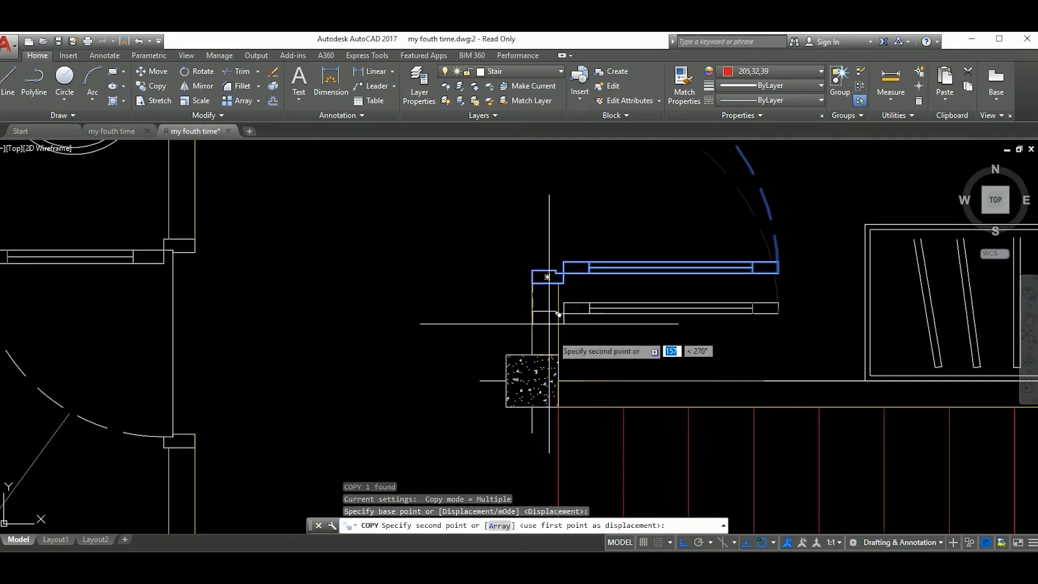
scroll(564, 296, "up", 3)
left_click(540, 336)
key("Escape")
Mirror the copied front bedroom door vertically, erasing the source door.
left_click(696, 357)
left_click(679, 331)
scroll(702, 382, "down", 3)
middle_click_drag(701, 382, 669, 356)
type("mi")
key("space")
left_click(600, 307)
left_click(671, 323)
type("Y")
key("Return")
Move the mirrored door to the front bedroom's left partition, below the stair wall.
type("m")
key("space")
scroll(670, 298, "up", 3)
left_click(607, 203)
scroll(639, 306, "down", 2)
scroll(679, 379, "up", 1)
left_click(677, 376)
Align the front bedroom door sideways with the left partition.
left_click(618, 292)
type("m")
key("space")
scroll(540, 378, "up", 2)
middle_click_drag(541, 378, 545, 308)
left_click(547, 296)
left_click(560, 295)
scroll(560, 300, "down", 1)
Move the front bedroom door 50 down along the partition.
scroll(649, 310, "down", 2)
middle_click_drag(692, 317, 593, 329)
left_click(637, 325)
left_click(587, 282)
type("m")
key("space")
left_click(631, 313)
type("5")
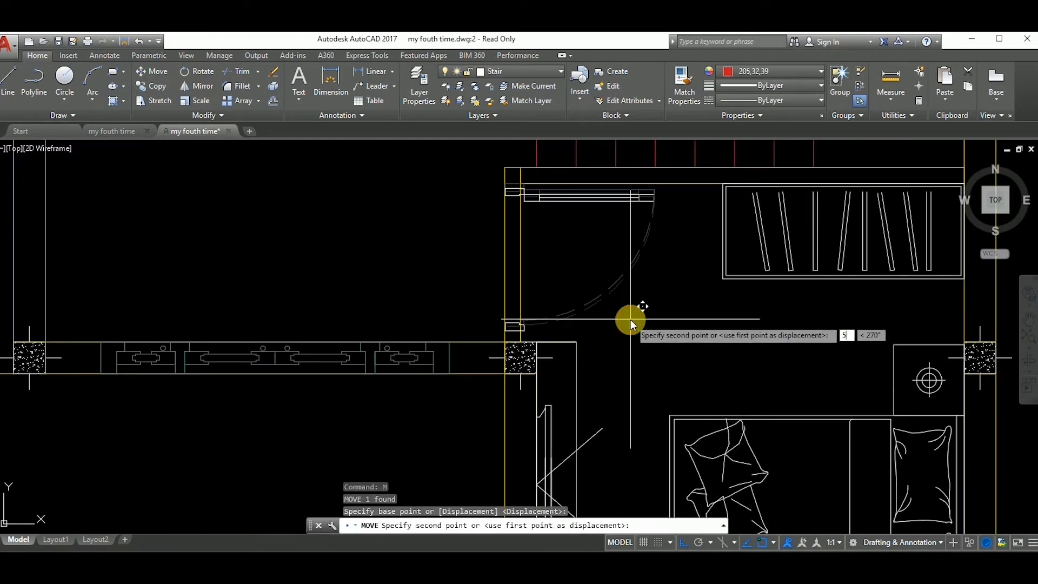
type("0")
key("space")
middle_click_drag(515, 336, 576, 310)
scroll(611, 260, "up", 2)
middle_click_drag(612, 259, 639, 301)
Trim the left partition lines between the jambs of the front bedroom door to open the doorway.
type("t")
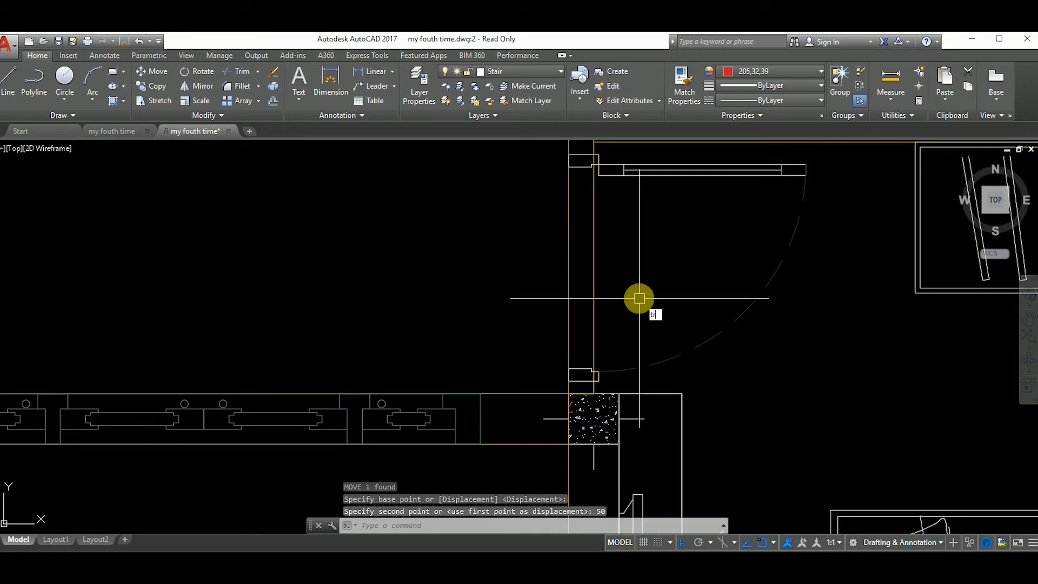
type("r")
key("space")
key("space")
scroll(600, 245, "up", 4)
scroll(595, 246, "down", 6)
left_click(606, 316)
left_click(588, 300)
scroll(600, 381, "up", 6)
left_click(584, 356)
scroll(584, 354, "down", 4)
left_click(582, 352)
mouse_move(605, 295)
middle_mouse_down()
mouse_move(620, 348)
mouse_move(600, 359)
mouse_move(563, 342)
middle_mouse_up()
left_click(604, 321)
left_click(566, 295)
scroll(566, 295, "down", 5)
scroll(584, 335, "up", 2)
scroll(595, 357, "down", 2)
key("Escape")
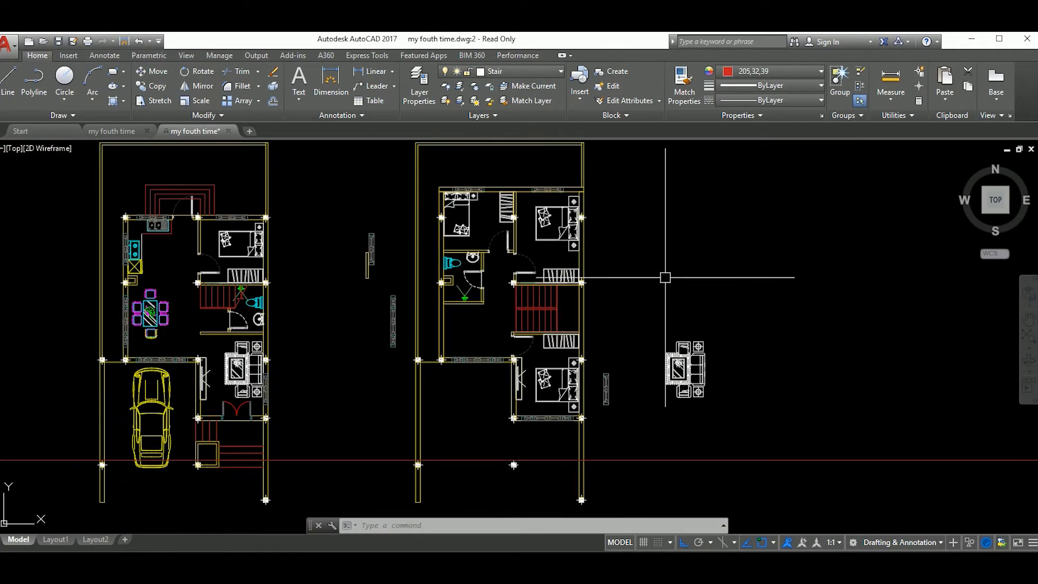
Explode the spare sofa set beside the plan and erase its lower armchair and side table.
scroll(666, 278, "down", 2)
scroll(756, 355, "up", 2)
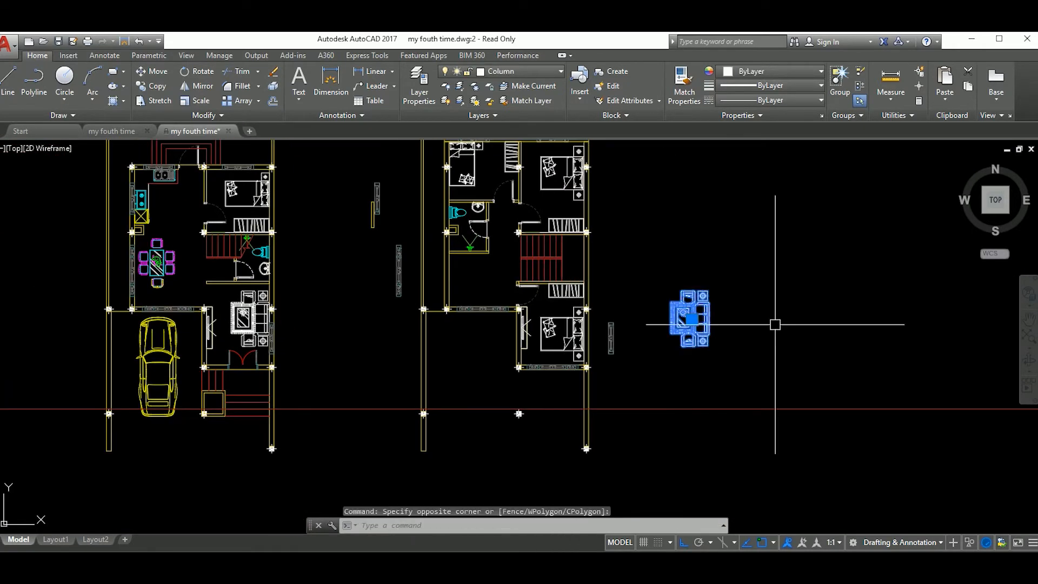
scroll(703, 343, "up", 2)
scroll(672, 386, "down", 1)
left_click(723, 386)
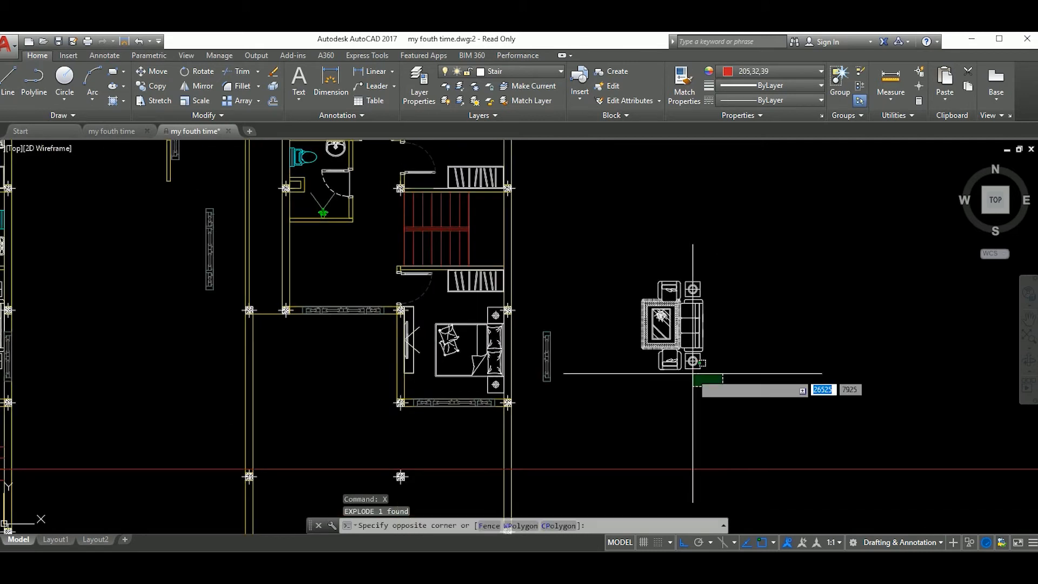
left_click(651, 358)
Erase the remaining armchair pieces below the sofa set's rug.
scroll(728, 394, "up", 3)
left_click(713, 372)
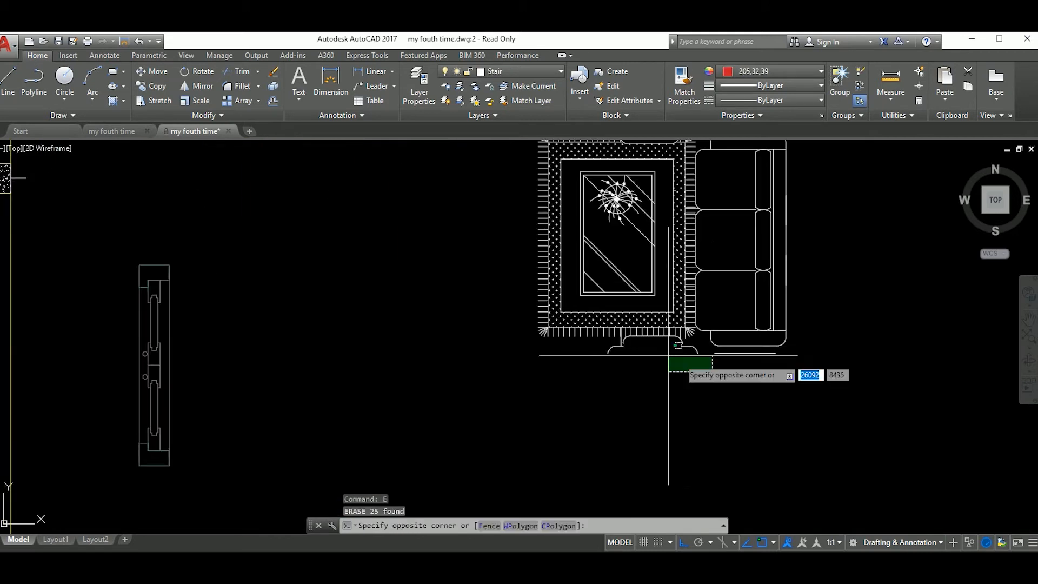
left_click(602, 343)
key("space")
scroll(661, 347, "up", 2)
left_click(561, 311)
left_click(719, 374)
key("space")
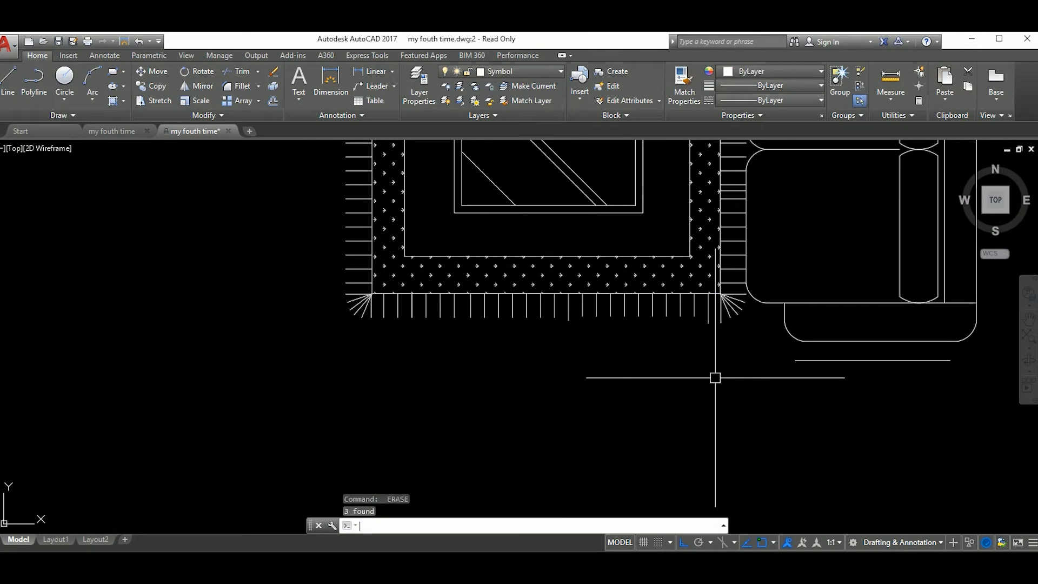
Define the reduced sofa set as a block named ffdafdaf, with its base point at the sofa's lower end.
scroll(714, 356, "down", 8)
middle_click_drag(747, 361, 734, 378)
left_click(632, 275)
left_click(722, 373)
type("b")
key("space")
type("ffdafdaf")
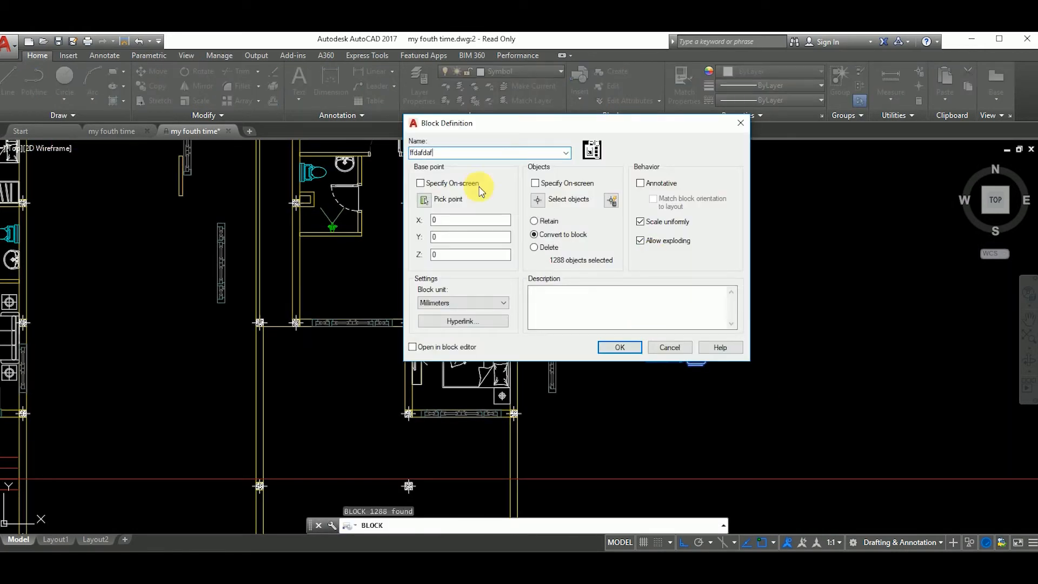
left_click(424, 200)
left_click(698, 359)
left_click(619, 348)
Mirror the sofa set horizontally so that the sofa faces right, erasing the source.
left_click(750, 339)
type("mi")
key("space")
left_click(615, 323)
left_click(609, 252)
left_click(629, 285)
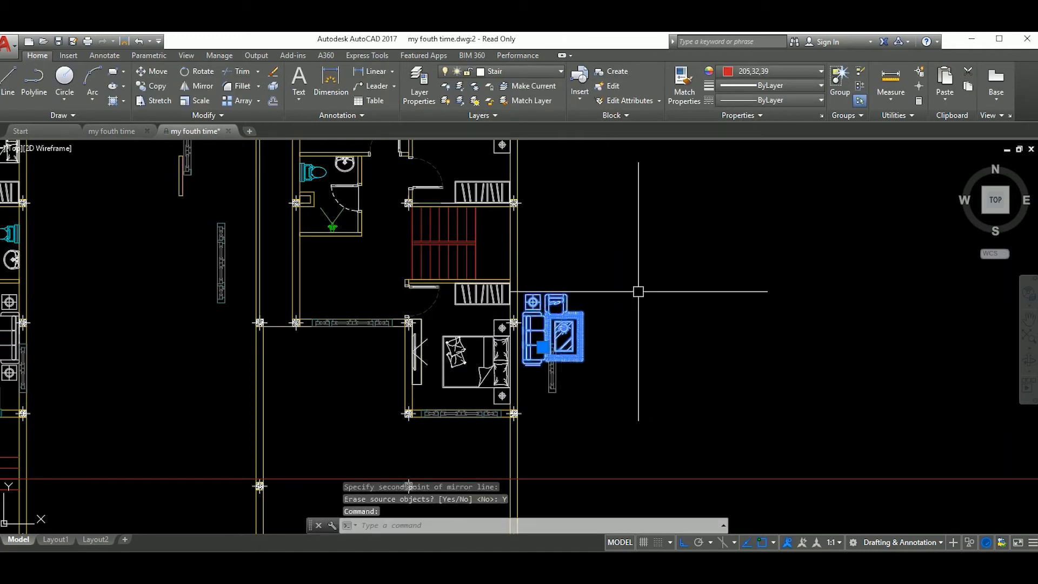
Move the sofa set into the open space below the bathroom, with the sofa against the left wall.
type("m")
key("space")
left_click(517, 291)
middle_click_drag(396, 284, 468, 219)
left_click(379, 246)
left_click(464, 277)
type("m")
key("space")
left_click(414, 309)
left_click(396, 241)
Shift the sofa set straight down, clear of the bathroom's lower wall.
left_click(484, 218)
left_click(463, 212)
type("m")
key("space")
scroll(444, 172, "up", 5)
left_click(432, 217)
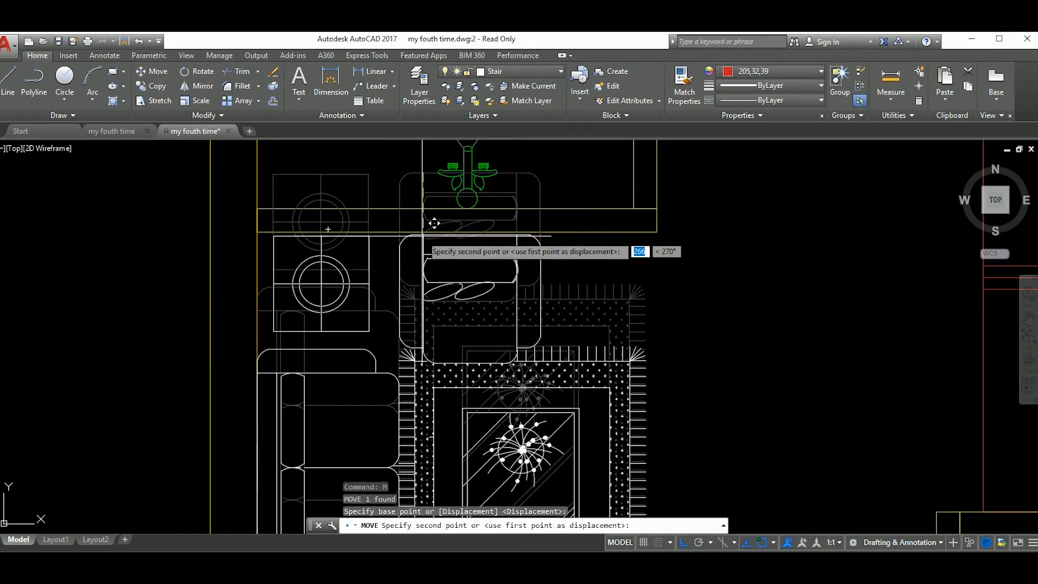
scroll(445, 233, "down", 5)
middle_click_drag(530, 269, 621, 306)
left_click(637, 280)
Nudge the sofa set slightly up towards the bathroom's lower wall.
left_click(601, 260)
type("m")
key("space")
middle_click_drag(574, 252, 573, 310)
scroll(555, 244, "up", 5)
left_click(545, 282)
left_click(545, 268)
scroll(563, 181, "down", 5)
Explode the placed sofa set and erase the stray line below the sofa.
left_click(598, 294)
type("x")
key("space")
scroll(506, 381, "up", 3)
left_click(523, 363)
left_click(473, 348)
type("e")
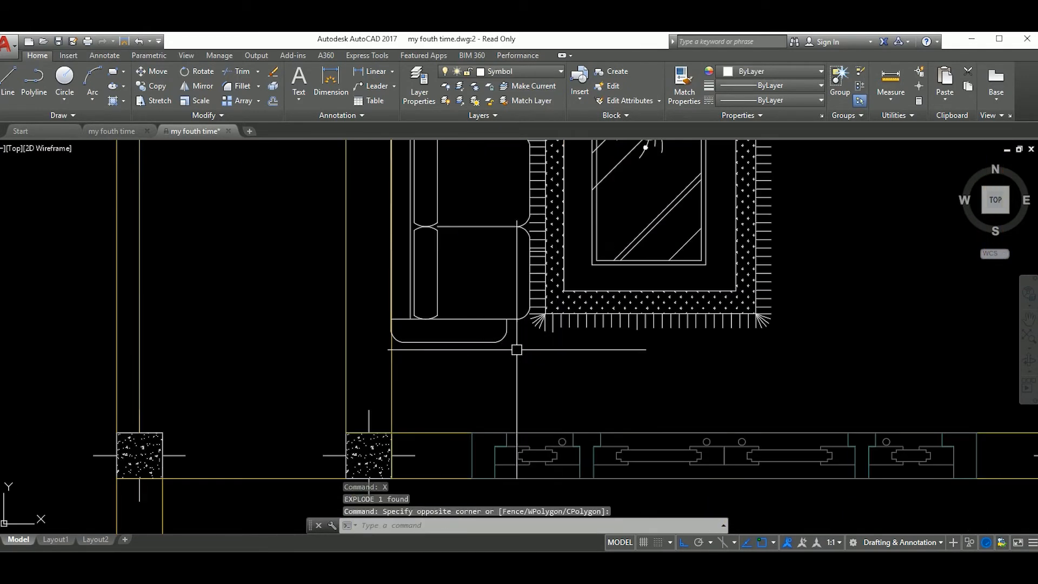
key("space")
scroll(502, 329, "down", 5)
scroll(507, 328, "down", 6)
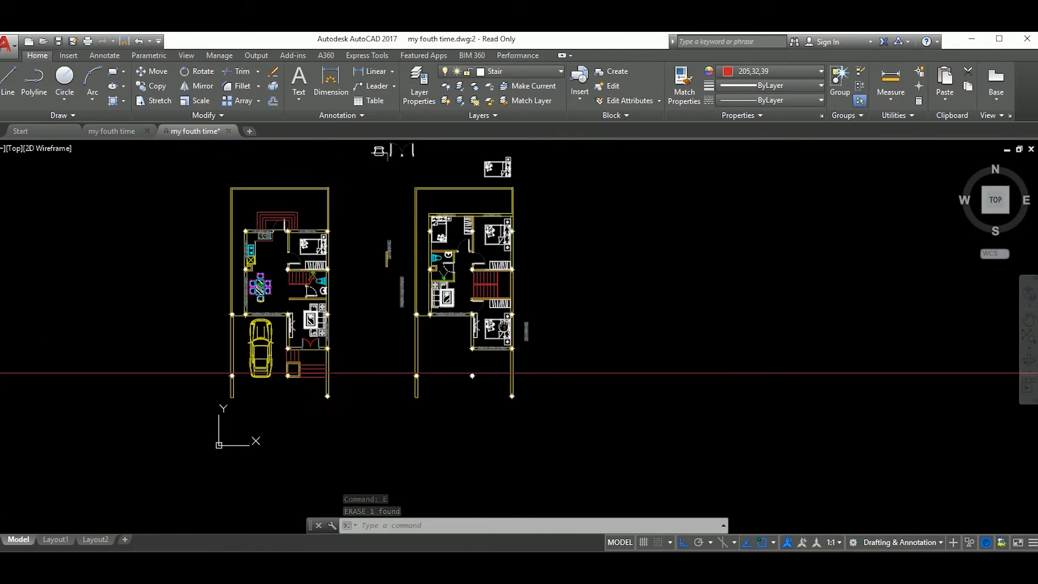
scroll(425, 298, "up", 4)
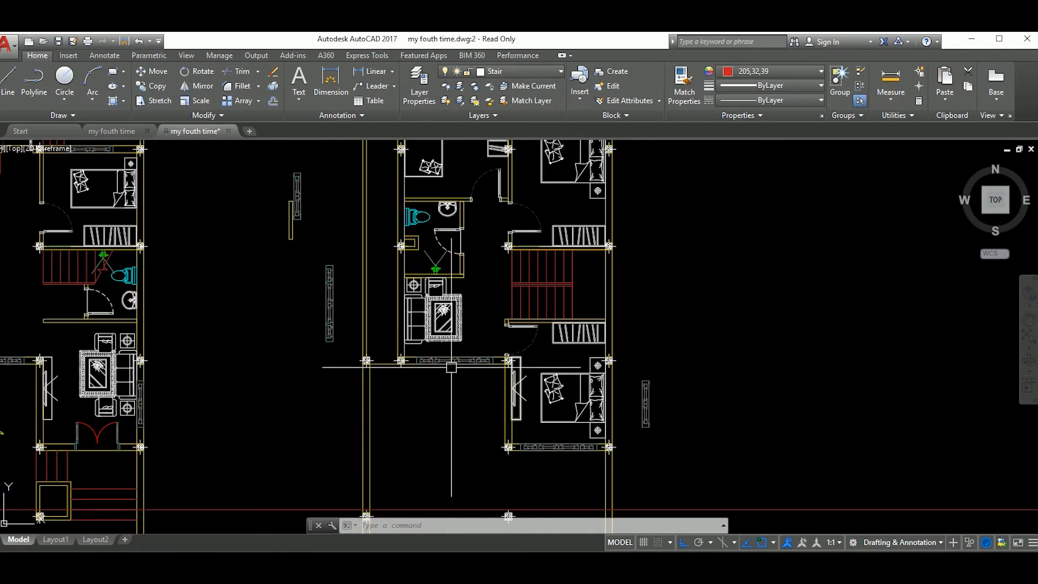
Move the loose vertical window from beside the upper floor plan next to the sitting area's left wall.
left_click(339, 332)
left_click(292, 366)
scroll(326, 336, "up", 3)
type("m")
key("Return")
left_click(356, 362)
scroll(620, 378, "up", 1)
left_click(504, 367)
scroll(514, 365, "down", 3)
middle_click_drag(541, 363, 489, 399)
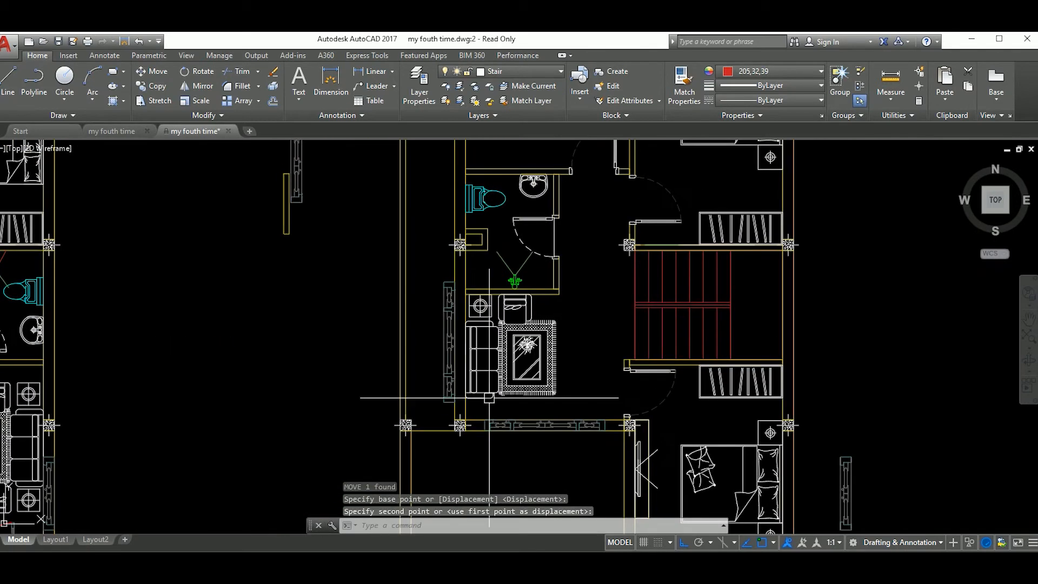
Move the vertical window into the sitting area's left wall, snapping its lower corner to the corner column.
scroll(452, 380, "up", 2)
left_click(444, 413)
type("m")
key("Return")
scroll(443, 419, "up", 4)
left_click(479, 413)
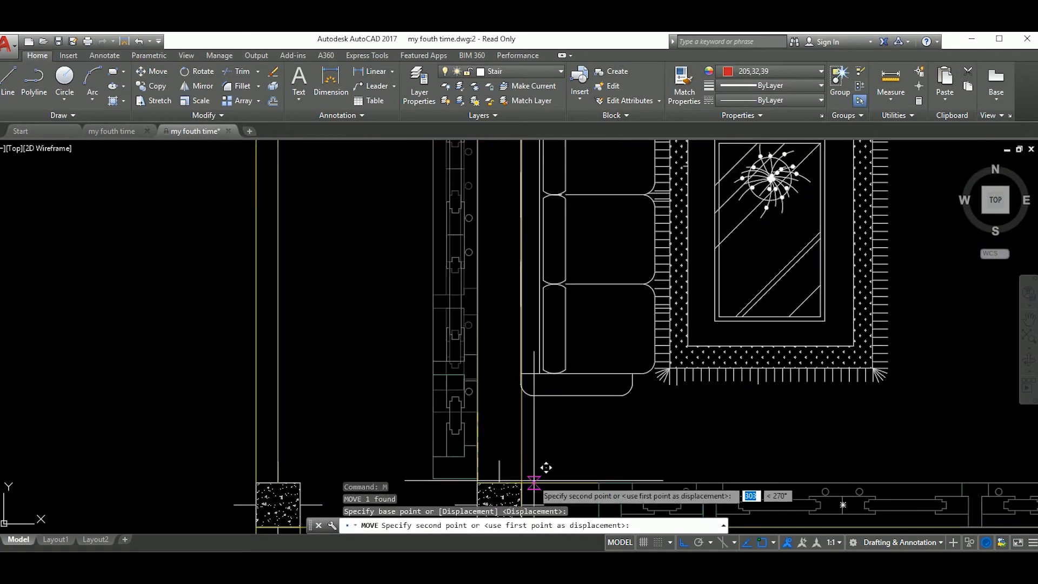
left_click(522, 481)
scroll(475, 479, "down", 4)
Shift the vertical window slightly up along the left wall, clear of the corner column.
left_click(483, 469)
type("m")
key("Return")
left_click(663, 462)
key("Return")
scroll(595, 411, "down", 4)
scroll(594, 411, "up", 4)
scroll(541, 384, "down", 5)
scroll(541, 382, "up", 2)
middle_click_drag(528, 374, 528, 384)
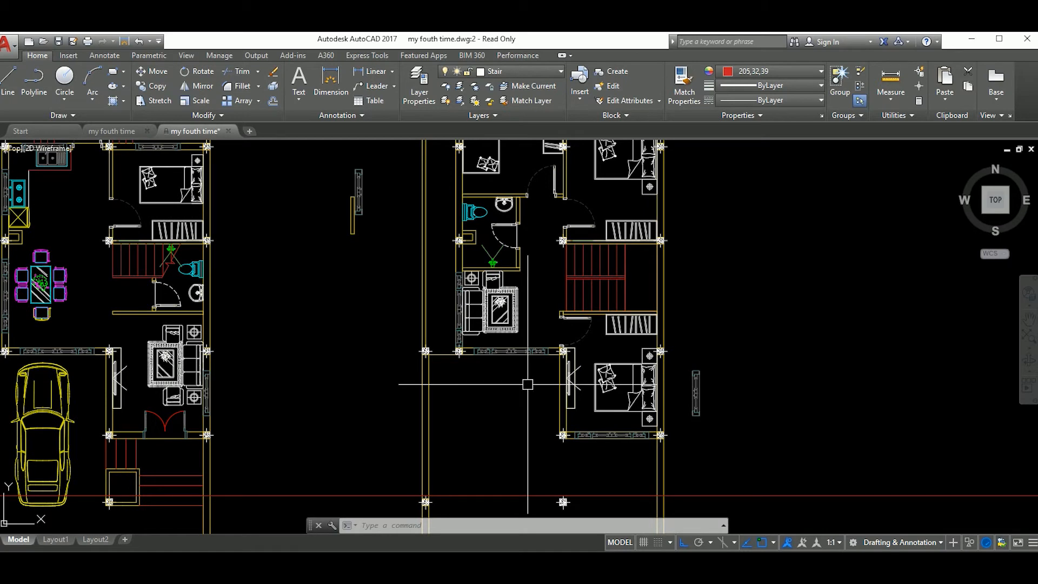
middle_click_drag(540, 384, 540, 301)
type("pl")
key("Return")
scroll(578, 431, "up", 4)
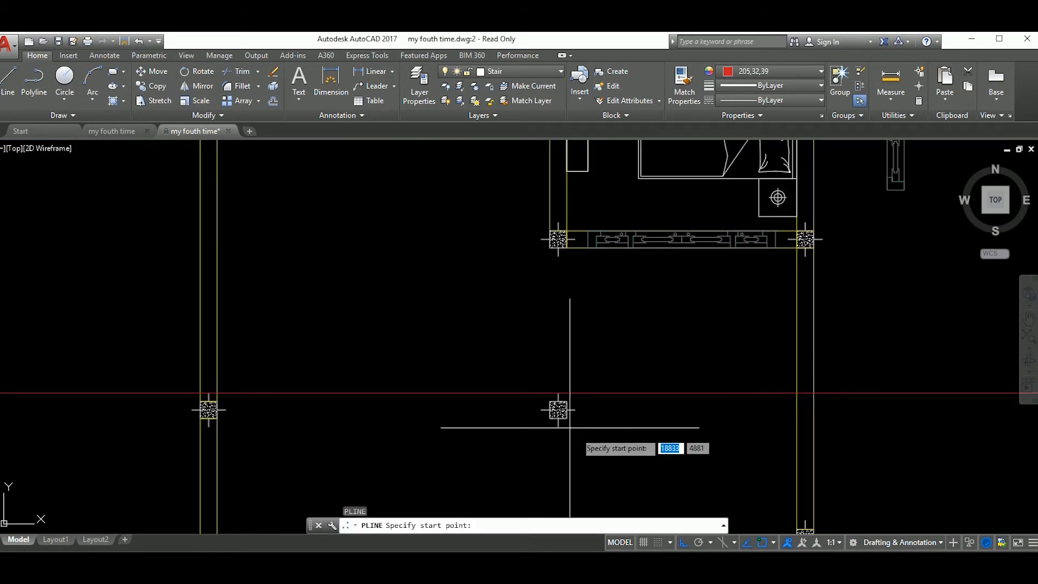
scroll(574, 428, "down", 4)
middle_click_drag(571, 423, 600, 392)
scroll(611, 393, "down", 4)
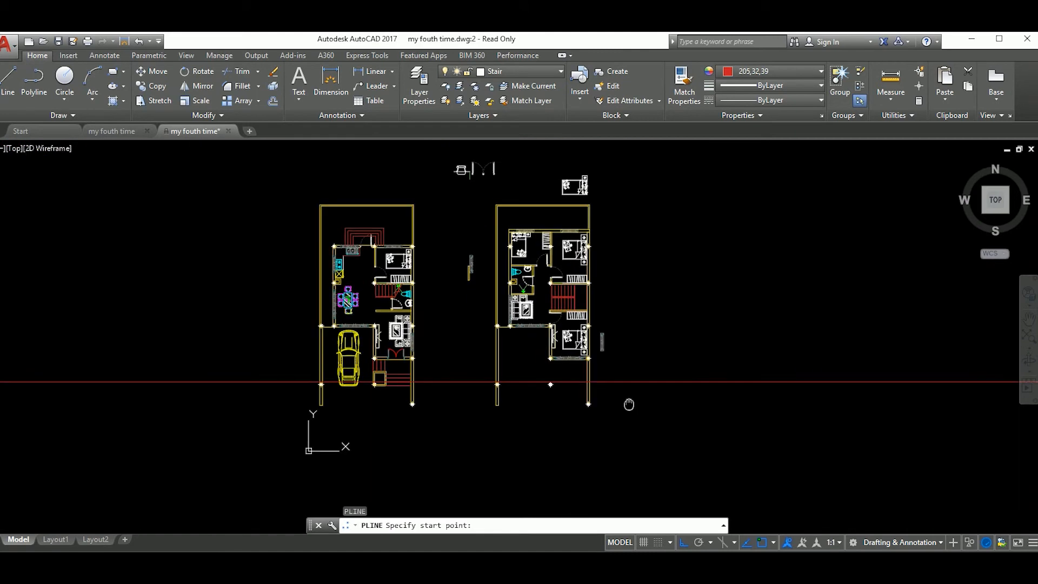
middle_click_drag(629, 405, 628, 405)
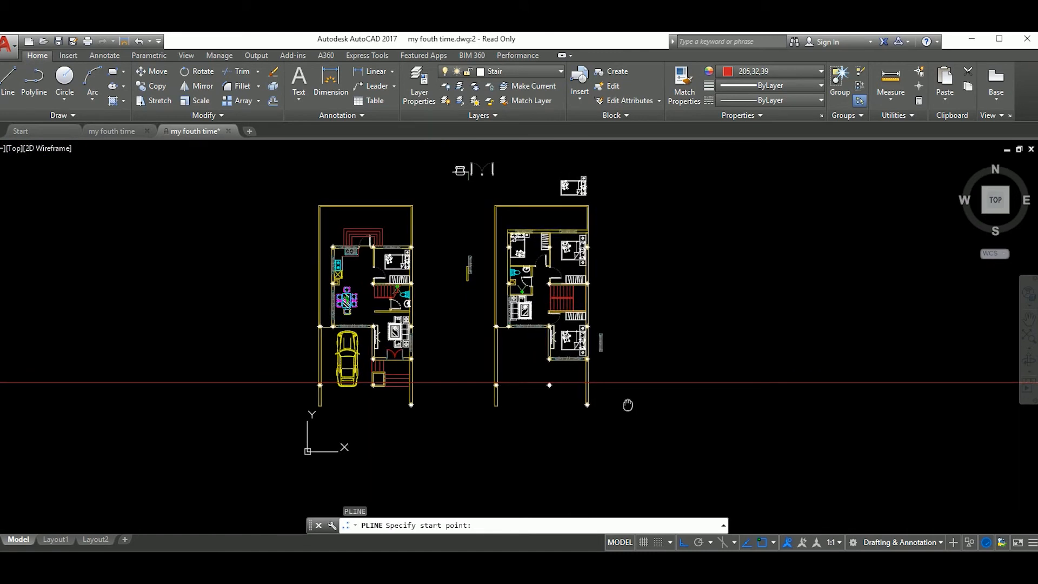
key("Escape")
key("Escape")
key("Escape")
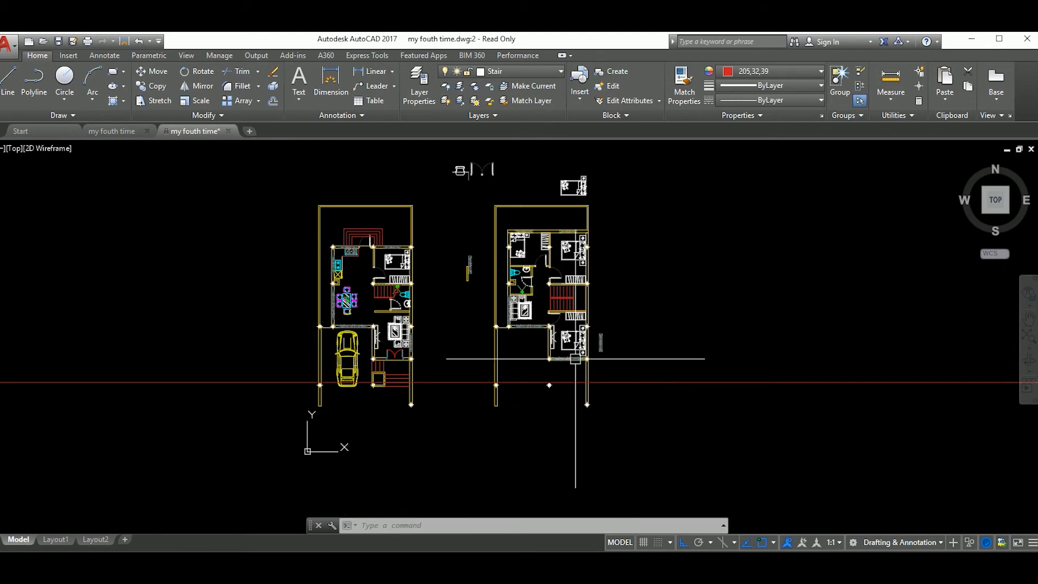
Examine the front part of the upper floor around the lower bedroom and compare it with the ground floor plan.
scroll(631, 366, "up", 2)
middle_click_drag(678, 419, 676, 427)
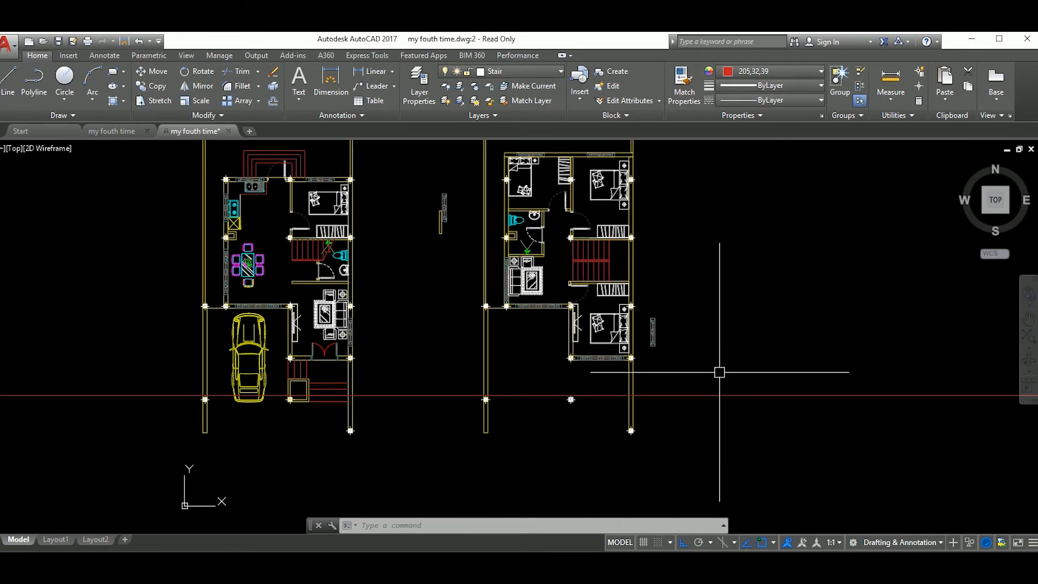
scroll(630, 370, "up", 4)
scroll(751, 363, "down", 4)
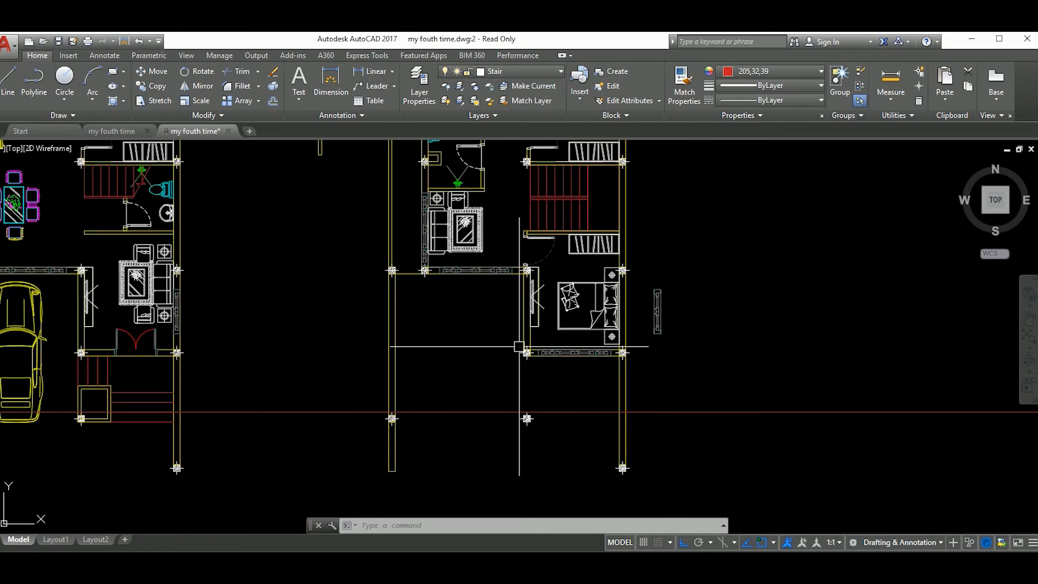
middle_click_drag(566, 348, 587, 368)
scroll(587, 365, "down", 1)
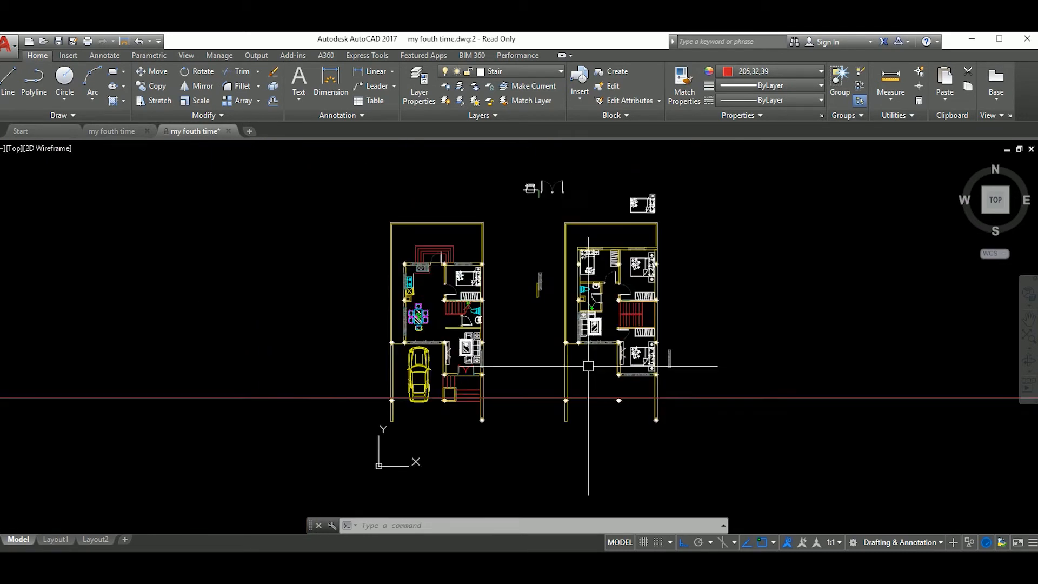
scroll(646, 393, "up", 3)
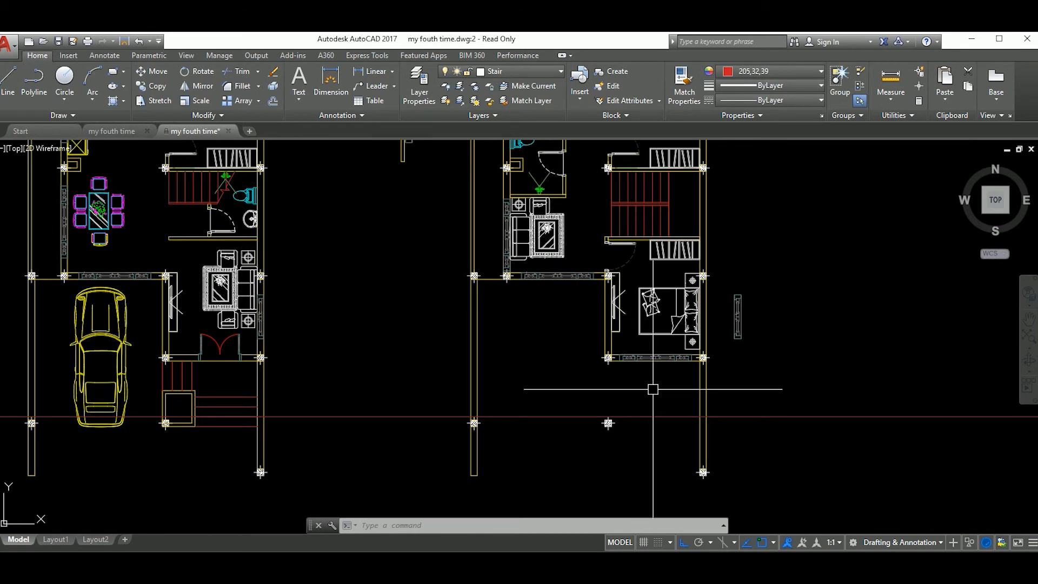
scroll(649, 385, "down", 3)
scroll(602, 382, "up", 2)
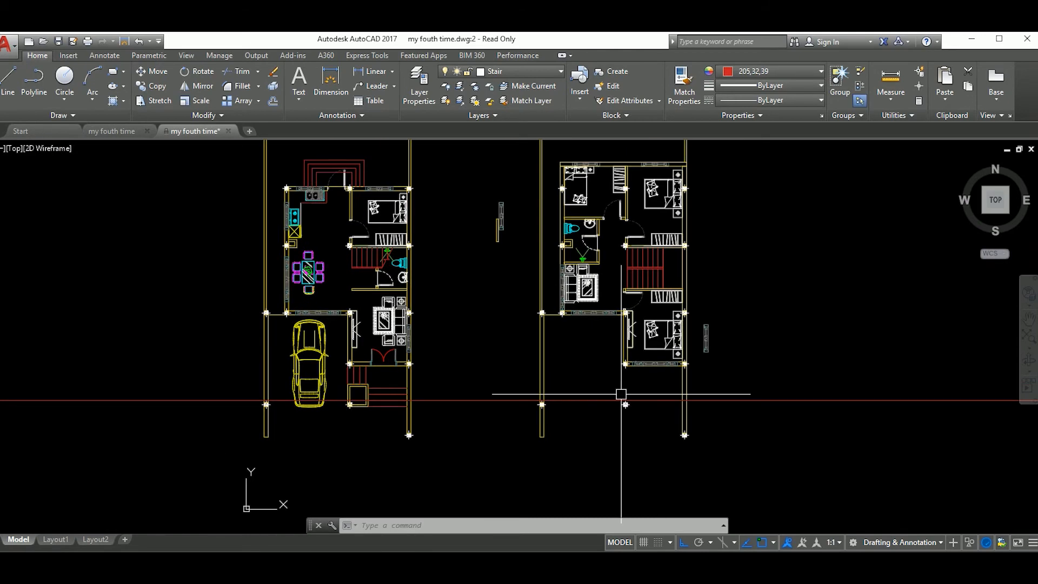
middle_click_drag(652, 390, 655, 391)
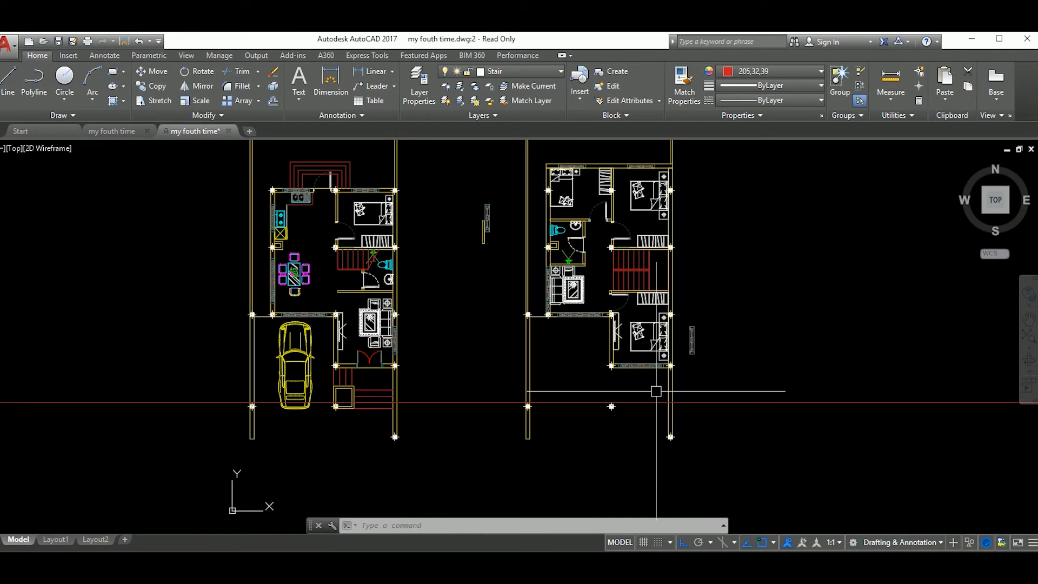
scroll(626, 394, "up", 2)
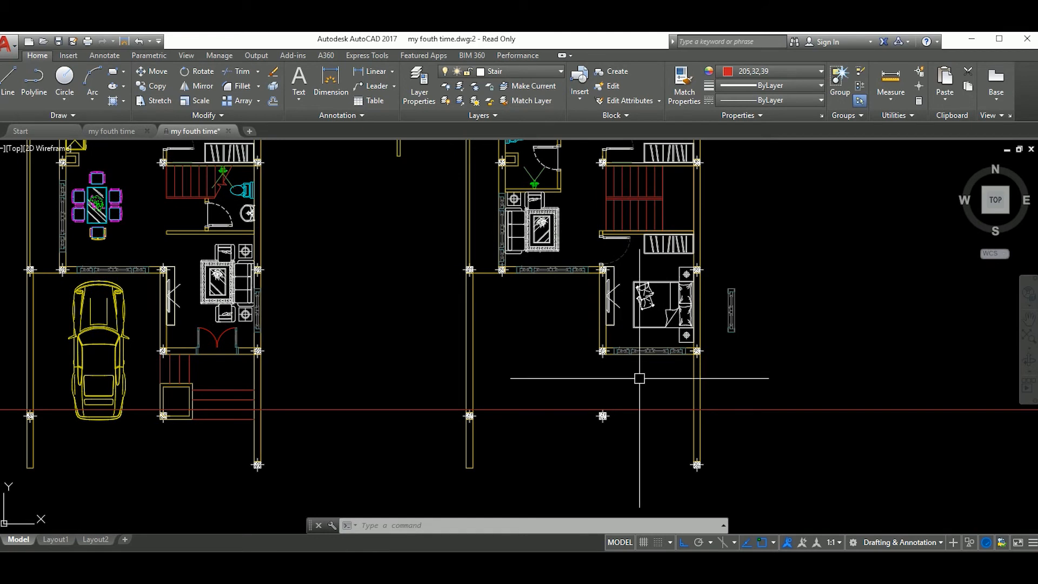
Move the lower bedroom's bottom wall and its window straight down to enlarge the room.
middle_click_drag(654, 378, 635, 374)
scroll(636, 375, "up", 2)
scroll(639, 378, "up", 2)
left_click(637, 371)
left_click(550, 294)
scroll(592, 378, "down", 4)
scroll(643, 360, "up", 4)
scroll(601, 355, "down", 2)
middle_click_drag(577, 398, 622, 356)
type("m")
key("Return")
left_click(624, 332)
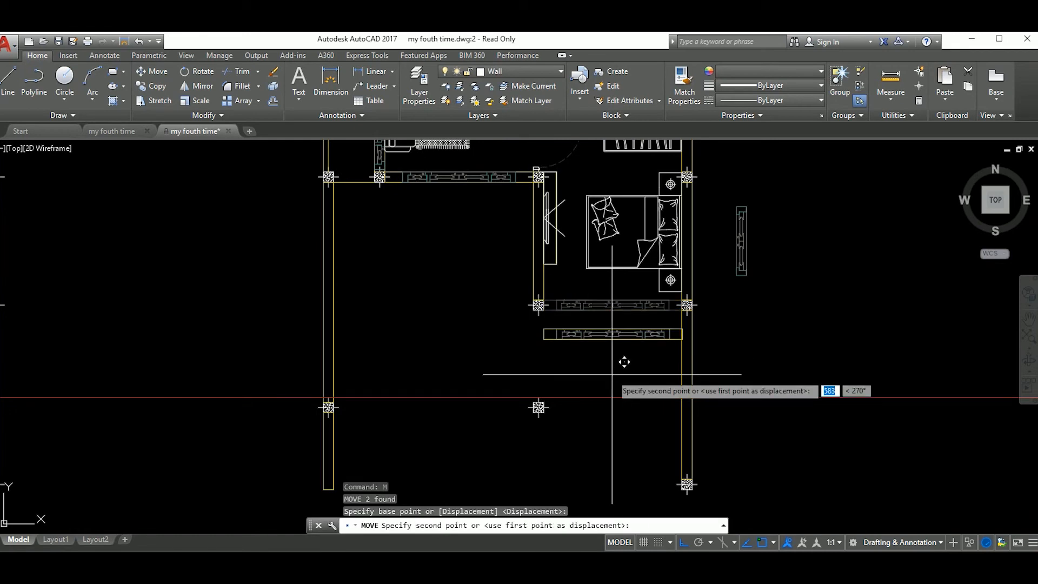
key("Return")
Move the bedroom's bottom wall and window a further 500 units down.
left_click(637, 364)
left_click(559, 318)
type("m")
key("Return")
left_click(614, 372)
type("50")
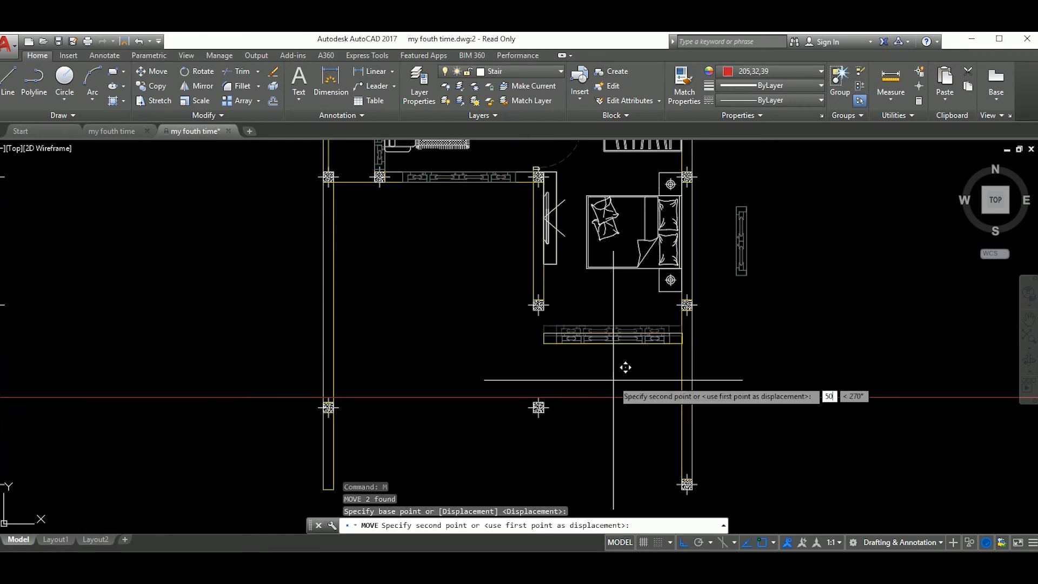
type("0")
key("Return")
middle_click_drag(612, 380, 611, 421)
Move the lower bedroom's bed set and TV unit 500 units down.
left_click(643, 344)
left_click(594, 282)
left_click(573, 304)
left_click(551, 250)
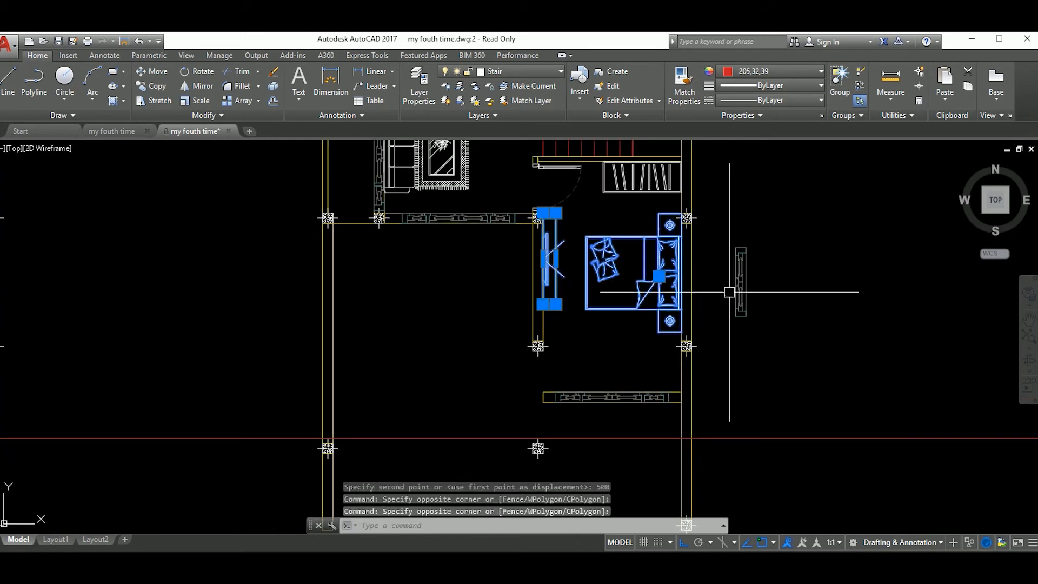
type("m")
key("Return")
left_click(786, 301)
type("50")
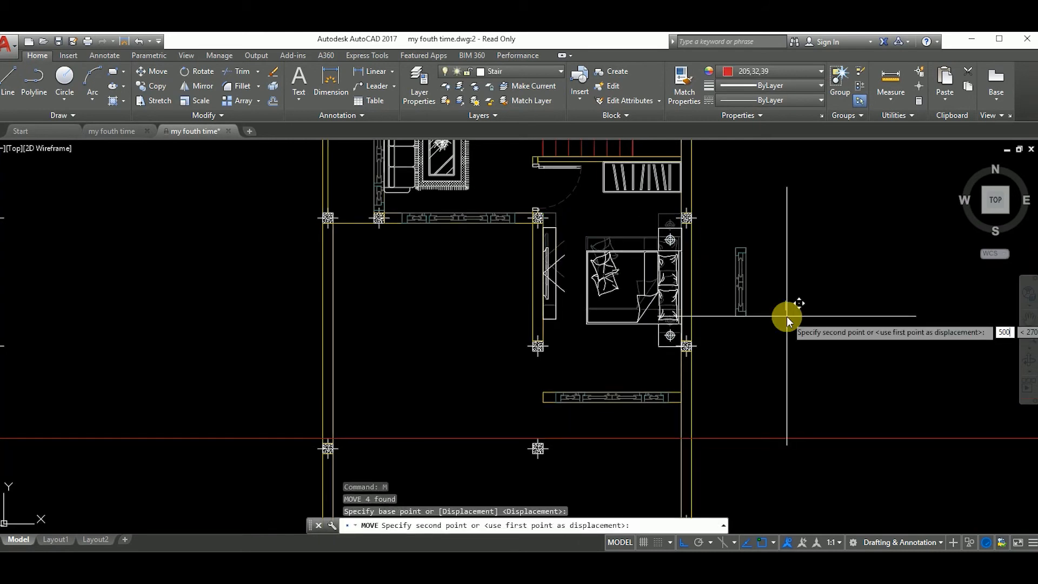
type("0")
key("Return")
Move the bed set and TV unit another 300 units down towards the relocated wall.
middle_click_drag(669, 334, 688, 301)
left_click(683, 337)
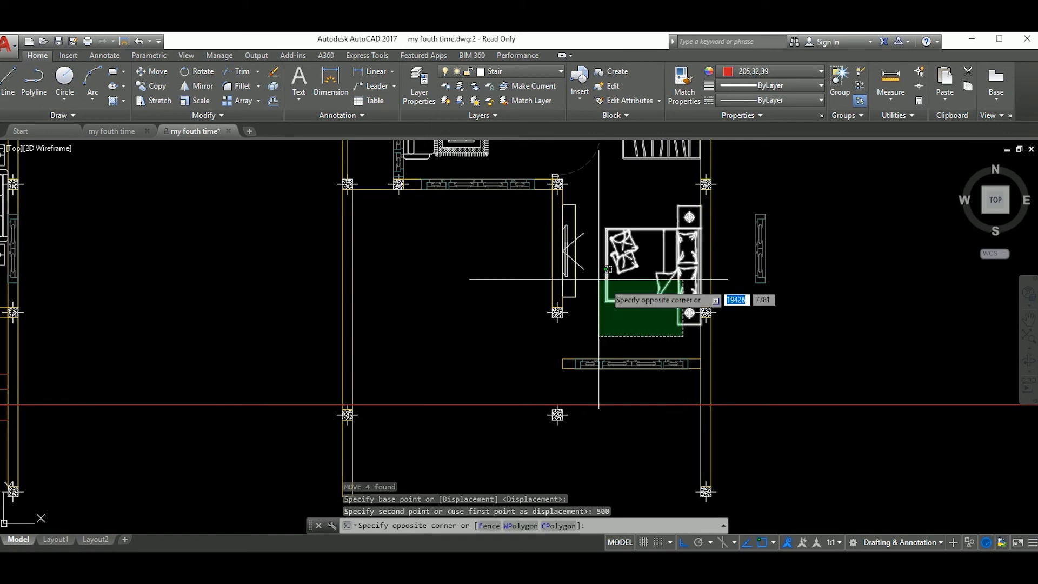
left_click(569, 230)
middle_click_drag(708, 243, 697, 284)
type("m")
key("Return")
left_click(874, 340)
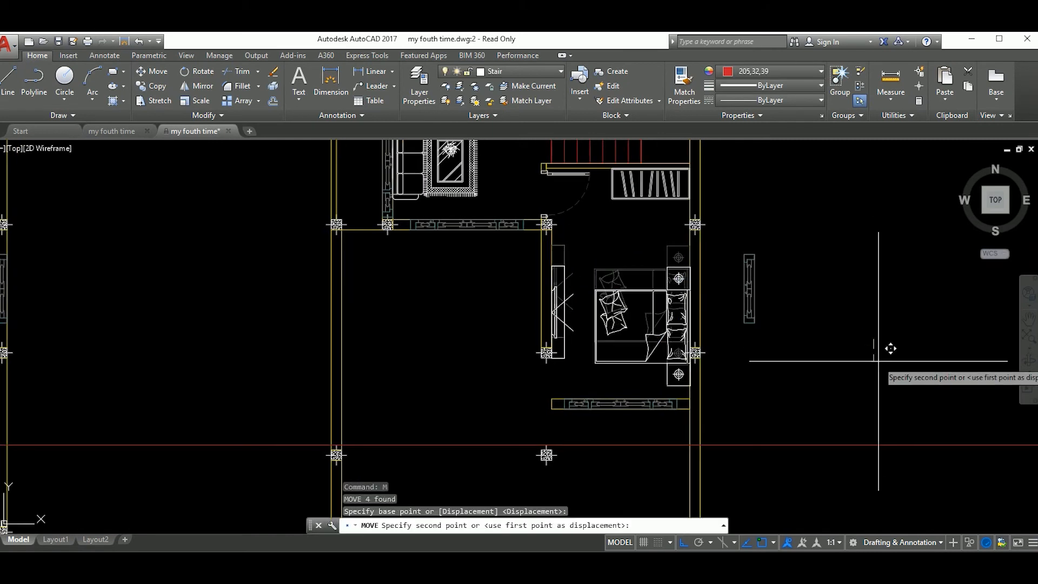
type("300")
key("Return")
Move the lower bedroom's wardrobe out to the empty space right of the plan.
middle_click_drag(656, 211, 691, 271)
scroll(685, 277, "up", 2)
left_click(705, 256)
left_click(672, 235)
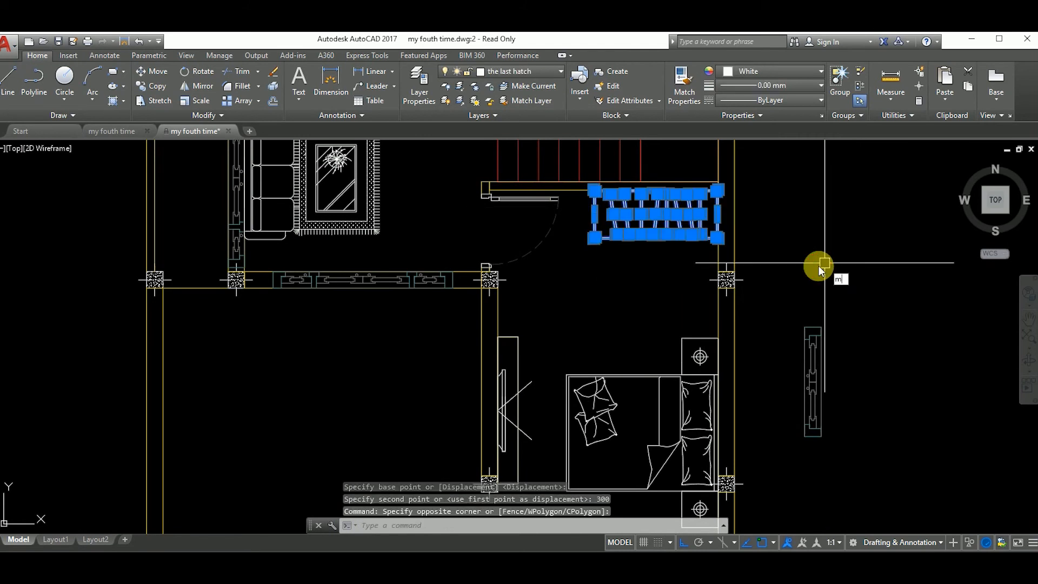
type("m")
key("Return")
left_click(794, 261)
middle_click_drag(908, 260, 748, 260)
left_click(846, 271)
Draw a polyline from the right column's inner lower corner, 2000 units left and up to the wall below the stairs.
scroll(687, 272, "down", 2)
middle_click_drag(646, 287, 722, 332)
mouse_move(645, 276)
middle_mouse_down()
mouse_move(670, 359)
mouse_move(671, 348)
middle_mouse_up()
scroll(649, 278, "up", 2)
scroll(622, 305, "down", 4)
scroll(707, 372, "up", 4)
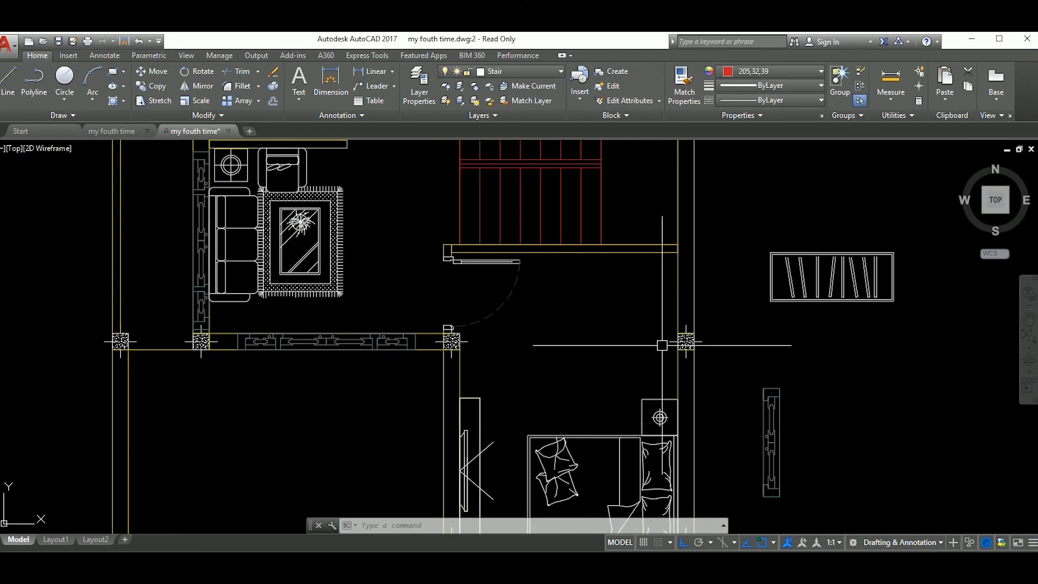
type("pl")
key("Return")
scroll(676, 360, "up", 2)
left_click(681, 341)
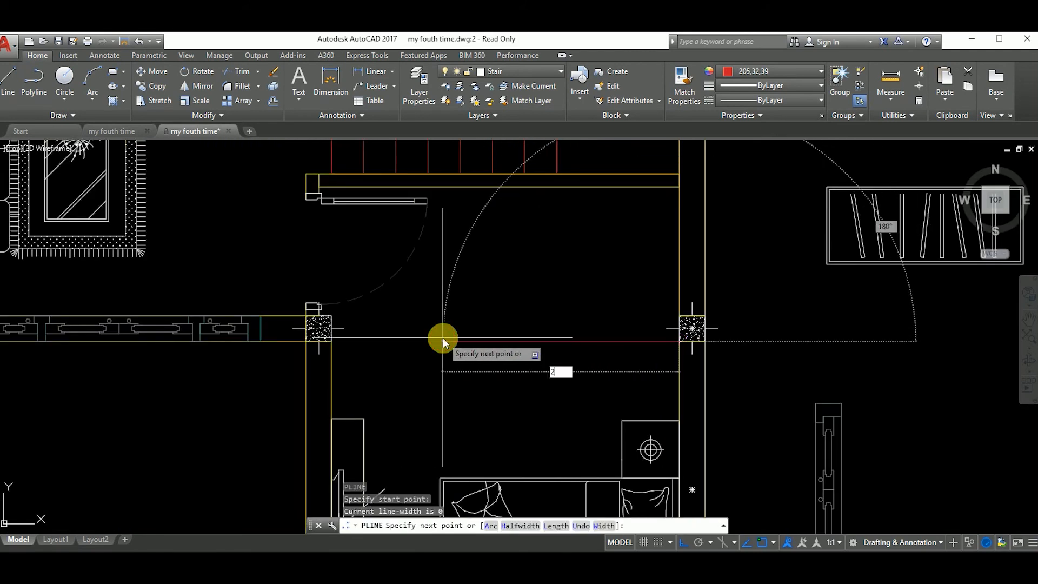
type("2000")
key("Return")
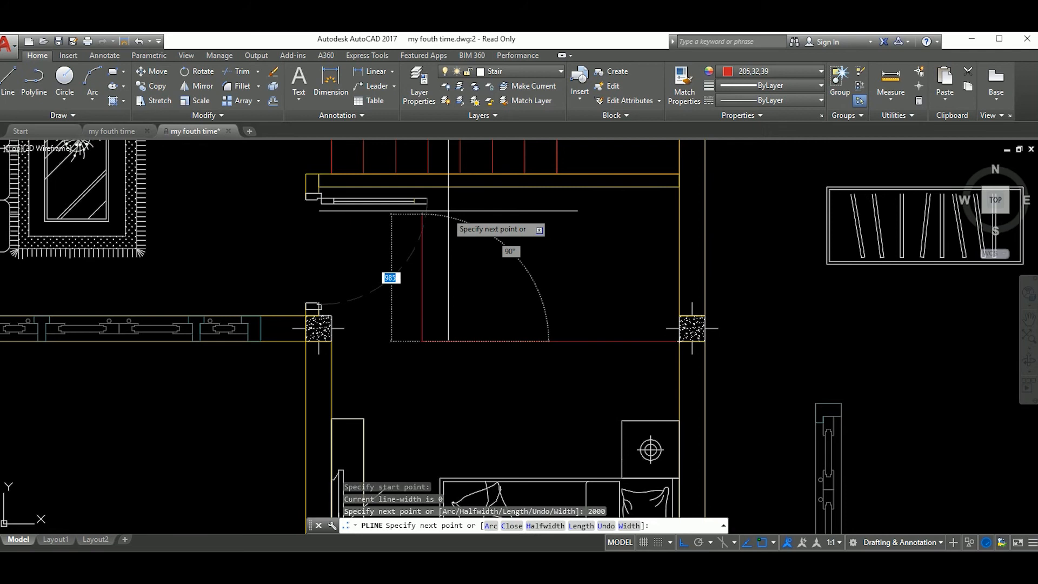
left_click(422, 188)
key("Escape")
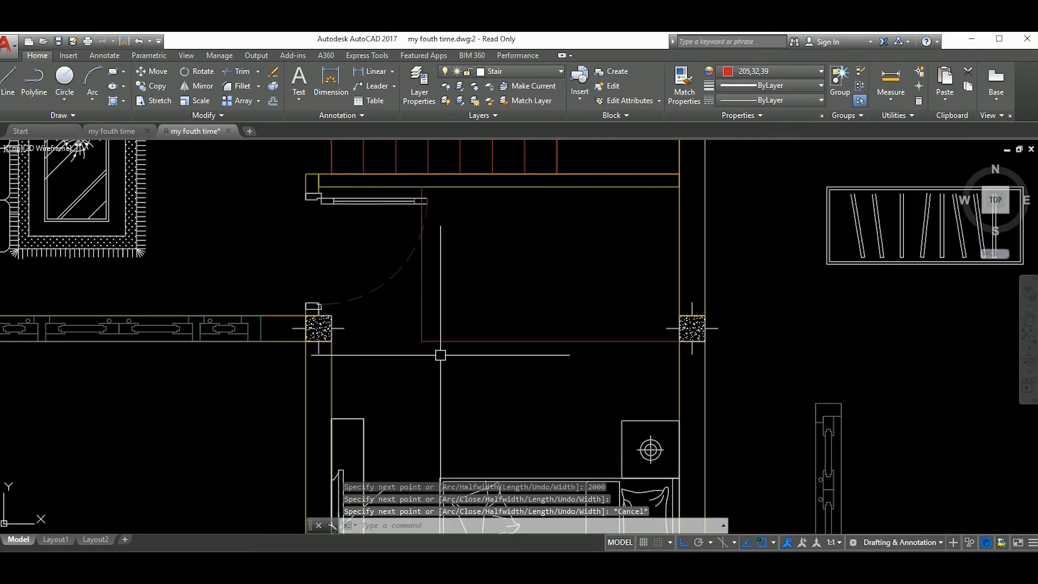
Stretch the polyline's vertical segment 400 units to the right, away from the bedroom door.
left_click(422, 270)
left_click(422, 264)
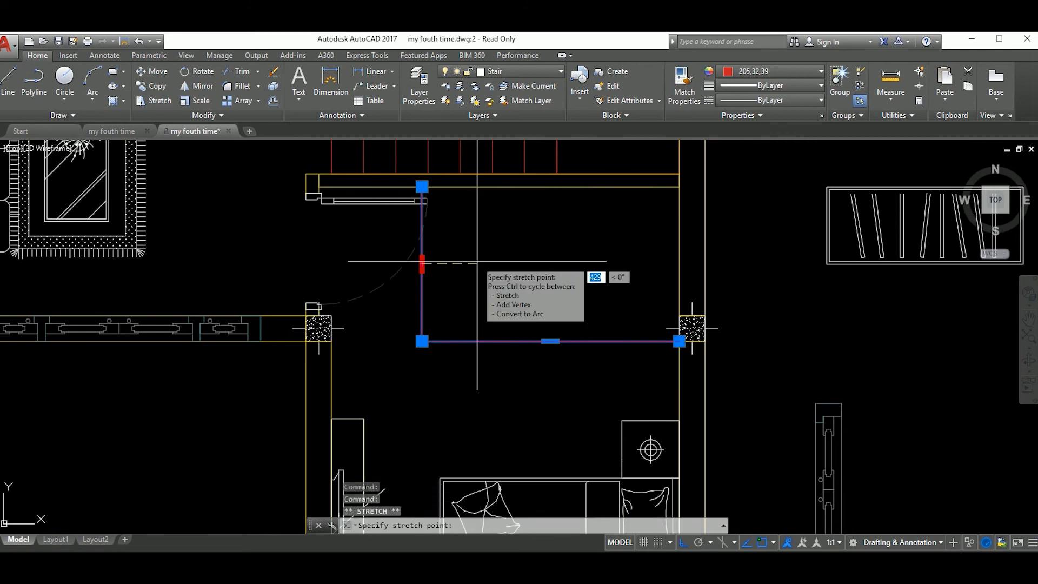
key("Return")
key("Escape")
middle_click_drag(556, 292, 524, 272)
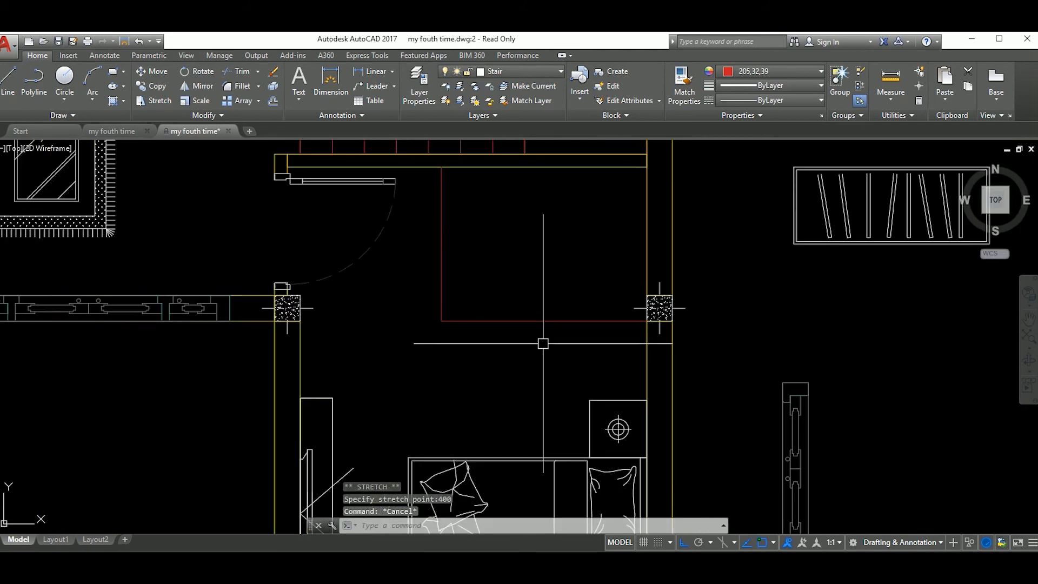
Offset the polyline 100 units inward to form the wall thickness of the new corner room.
left_click(535, 342)
left_click(493, 280)
type("O")
key("Return")
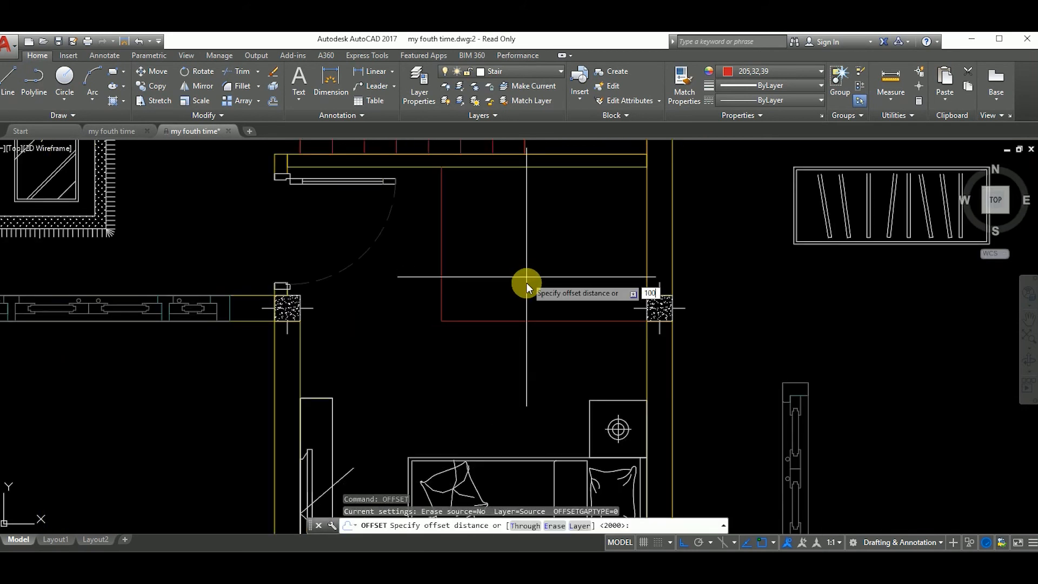
key("Return")
left_click(527, 278)
key("Escape")
Copy the existing bathroom door down to the area beside the new corner room.
scroll(551, 288, "down", 6)
scroll(423, 203, "up", 4)
middle_click_drag(424, 203, 491, 332)
left_click(540, 286)
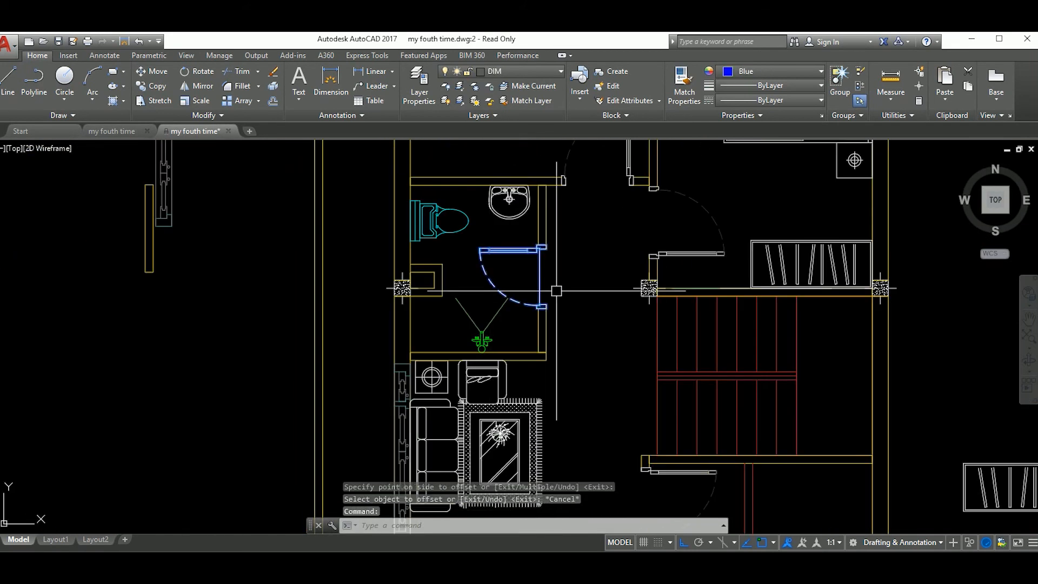
type("co")
key("Return")
left_click(556, 293)
scroll(541, 244, "down", 6)
scroll(571, 303, "up", 2)
left_click(543, 353)
key("Escape")
Turn and mirror the copied door so it fits a horizontal wall with its leaf on the left, erasing the source.
left_click_drag(536, 366, 506, 349)
key("Return")
left_click(527, 335)
Move the copied door onto the new room's bottom wall at its inner left corner.
left_click(513, 385)
left_click(521, 318)
type("m")
key("Return")
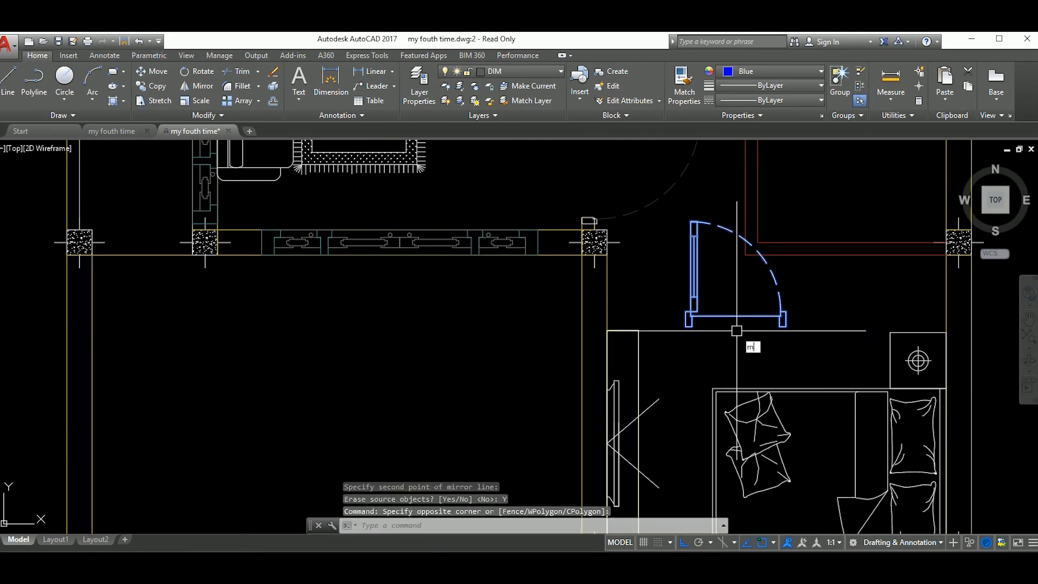
left_click(686, 326)
scroll(762, 257, "up", 4)
left_click(757, 251)
Shift the door 10 units to the right along the new room's bottom wall.
middle_click_drag(795, 222, 607, 333)
scroll(607, 333, "down", 2)
left_click(768, 285)
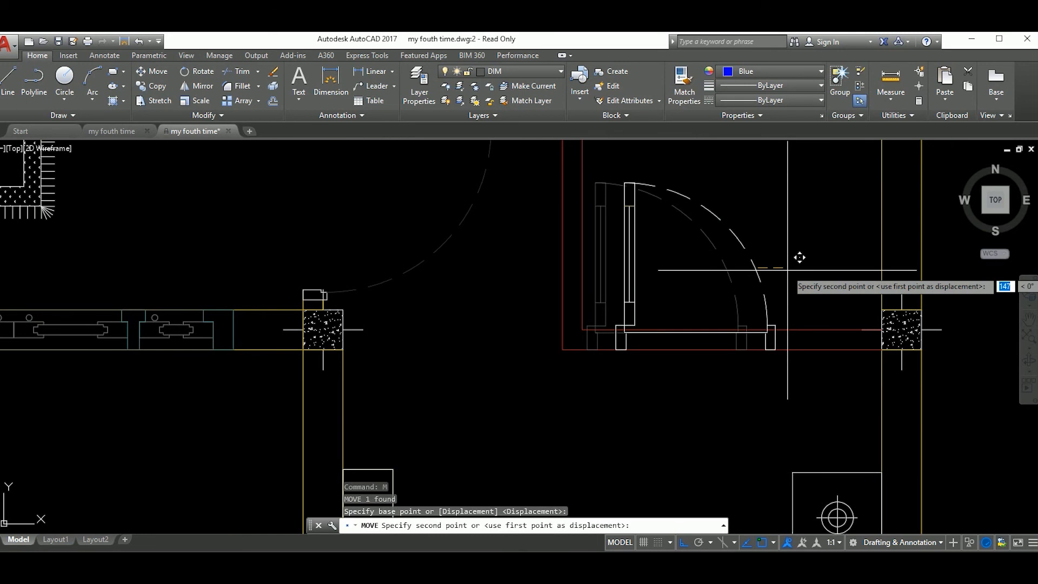
type("10")
key("Return")
scroll(788, 275, "down", 3)
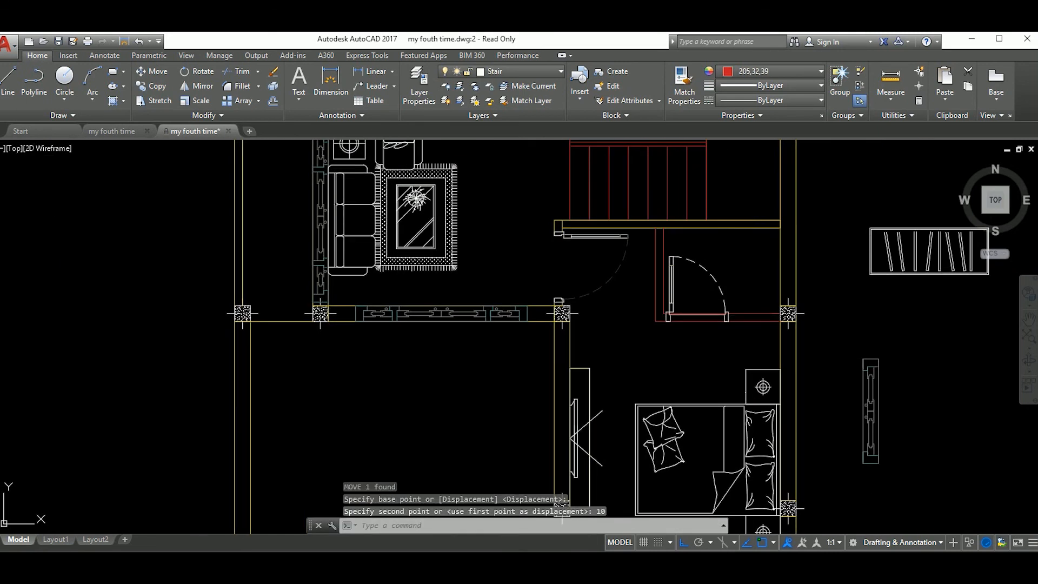